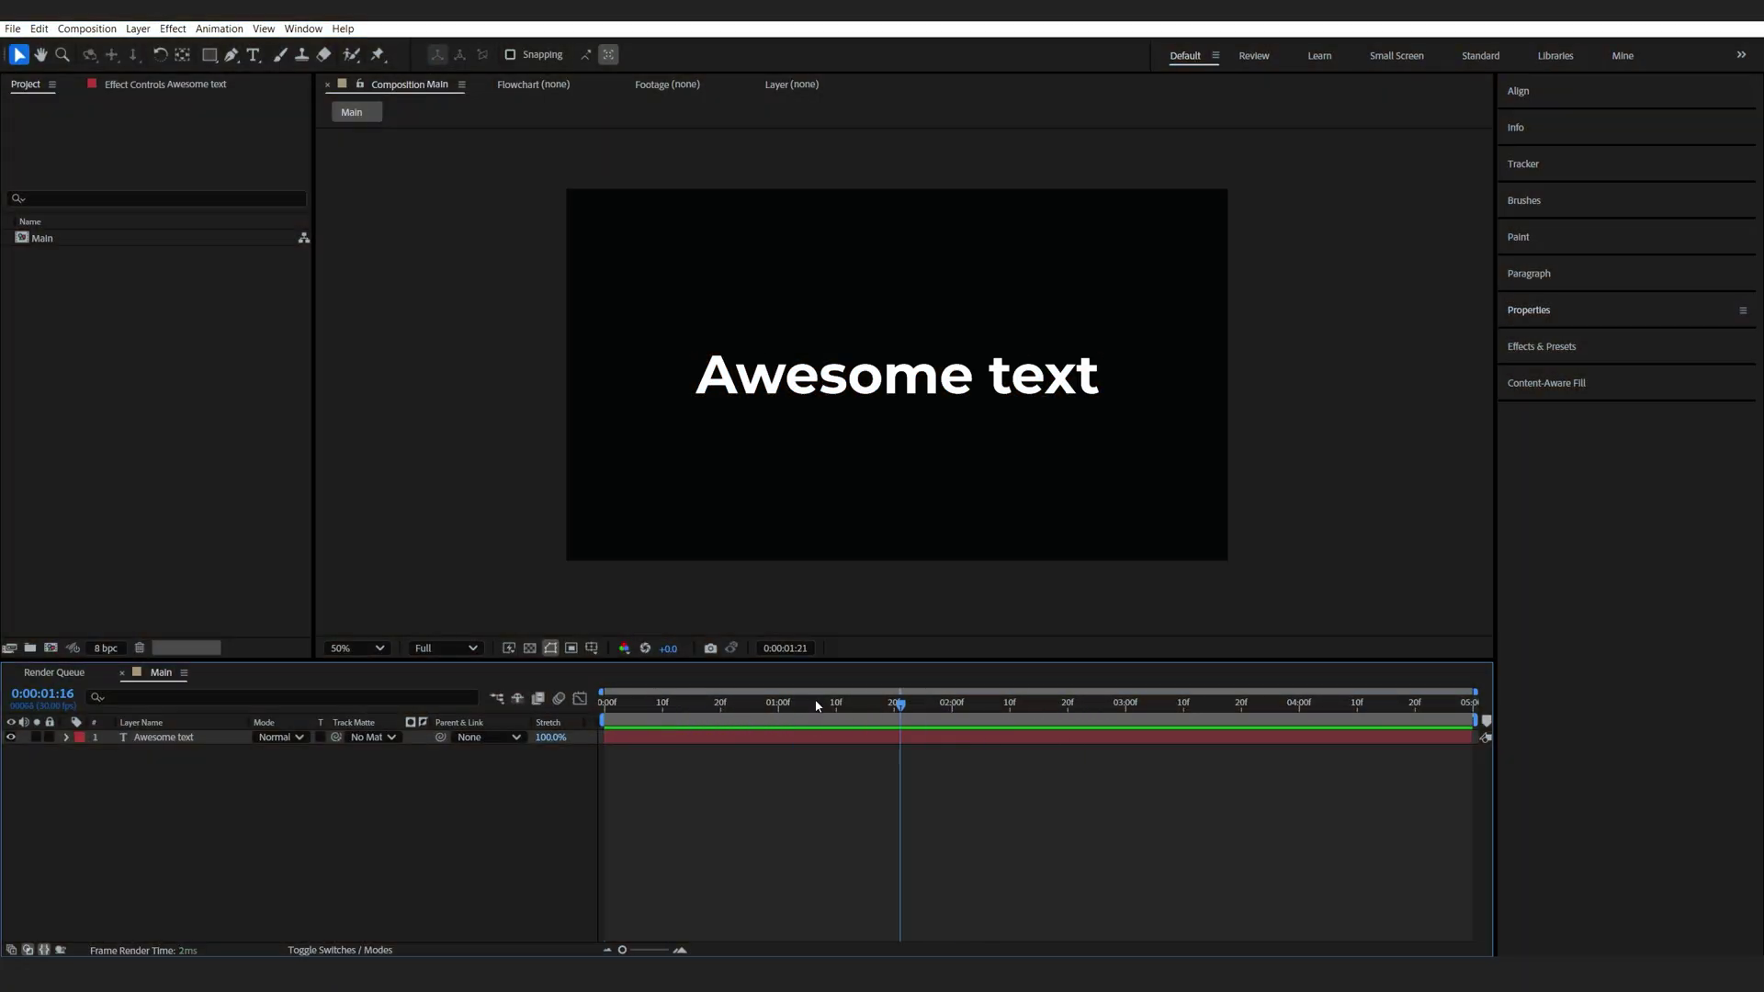
# Step: Apply Animation Composer's Overshoot Scale & Tracking preset as an In animation to the Awesome text layer
pyautogui.press('Home')
pyautogui.click(200, 738)
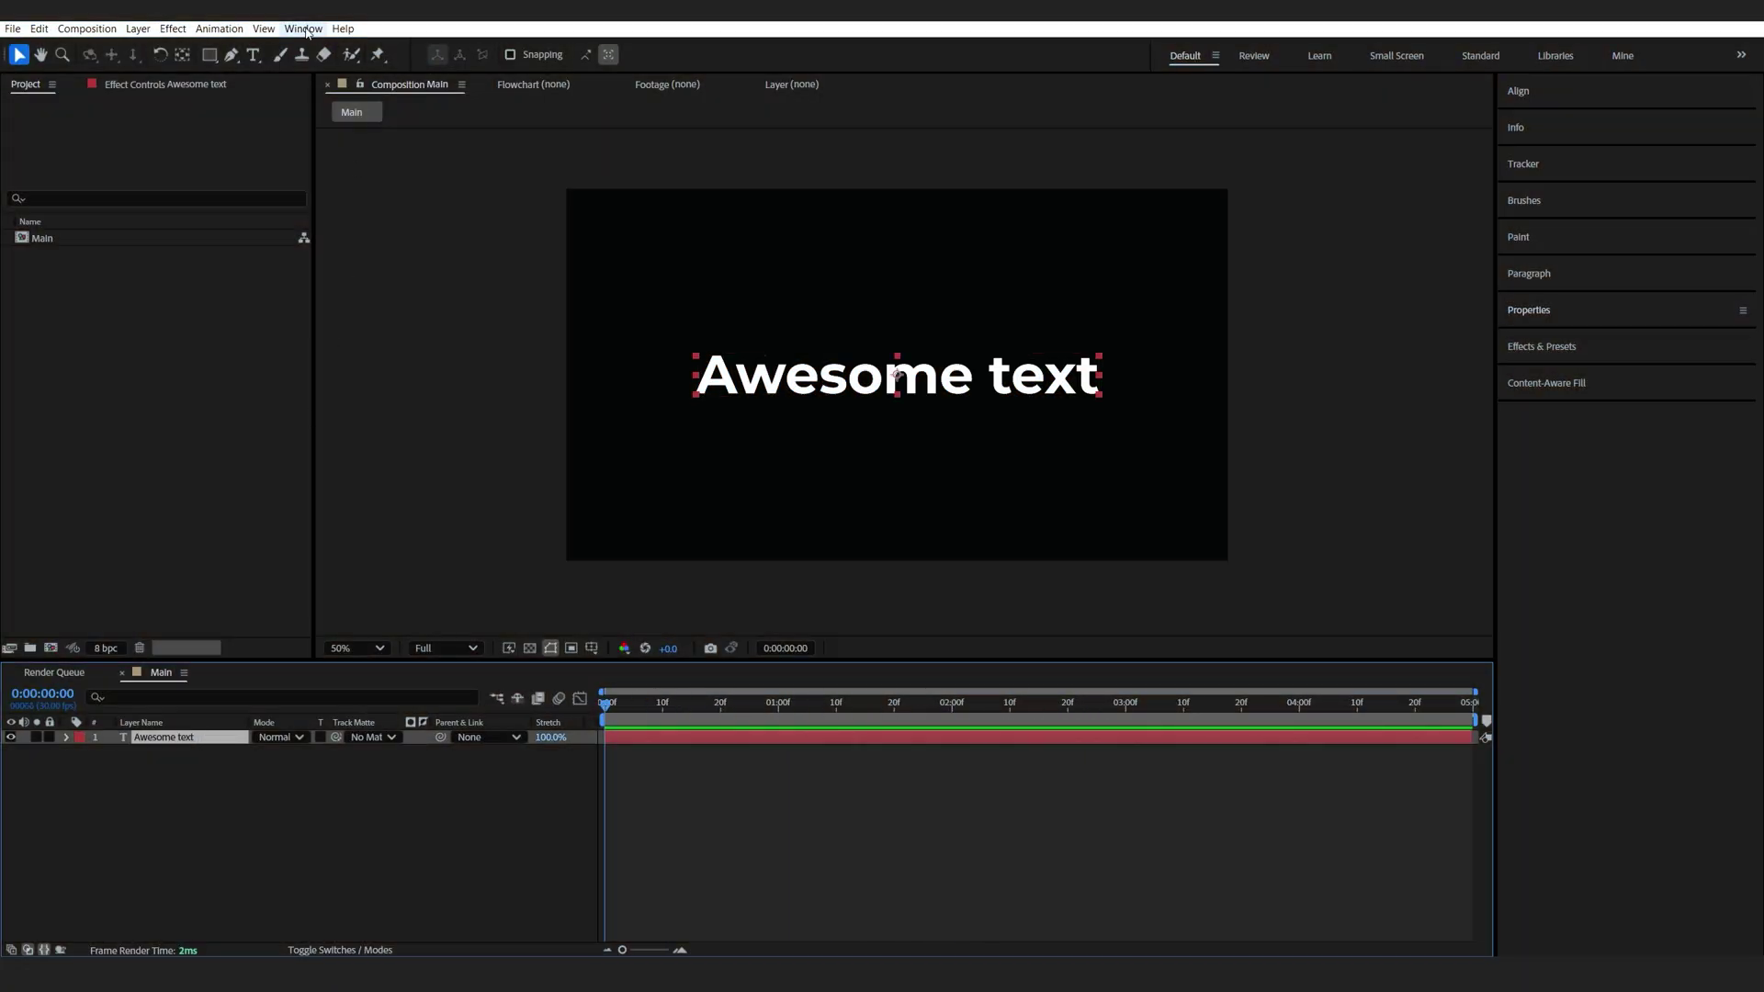
pyautogui.click(306, 30)
pyautogui.click(372, 144)
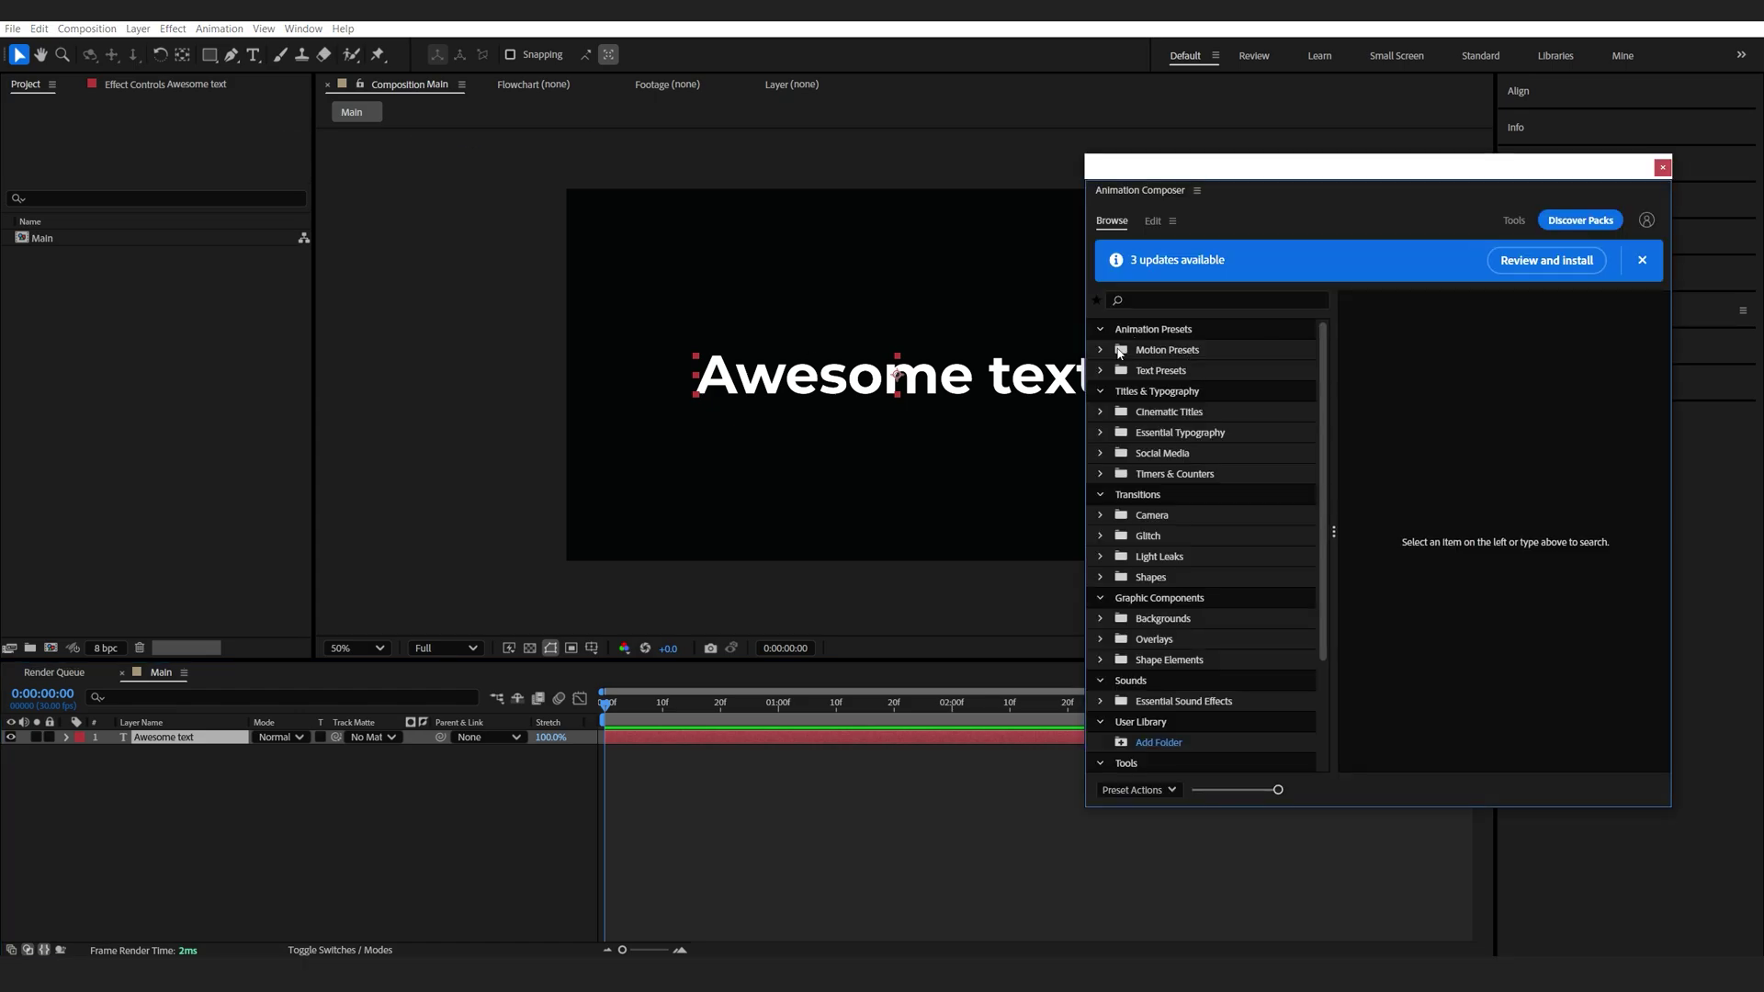
pyautogui.click(1101, 350)
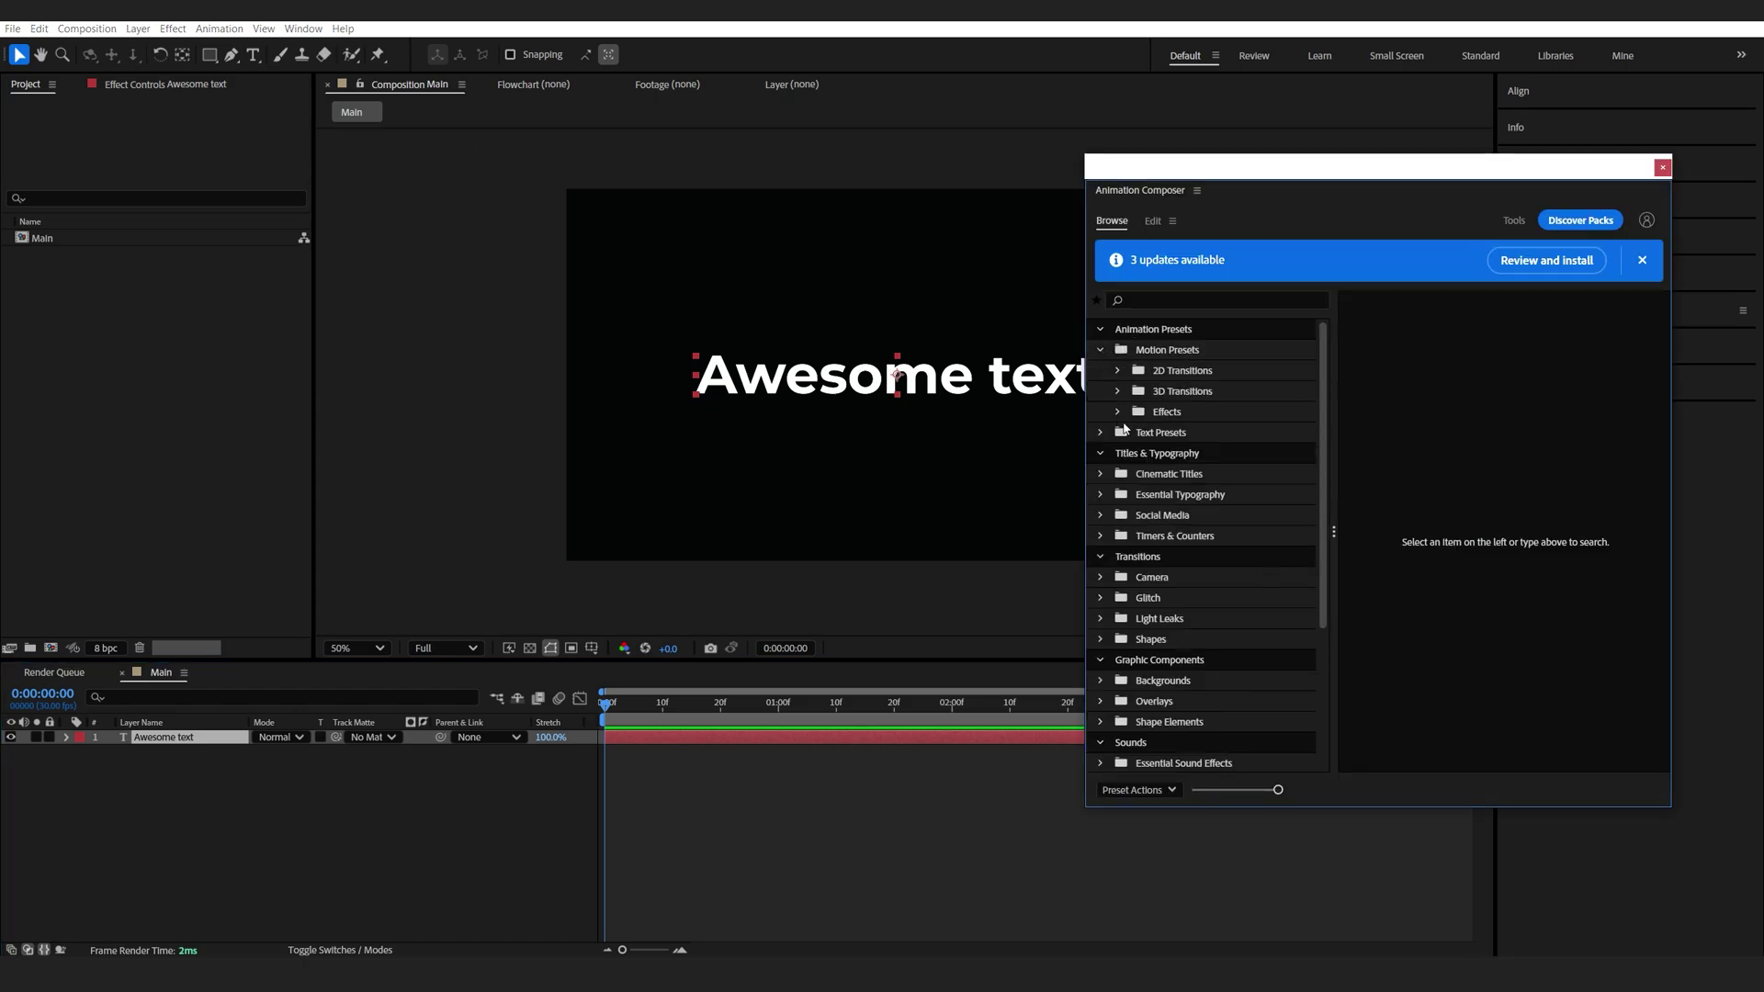
pyautogui.click(1101, 350)
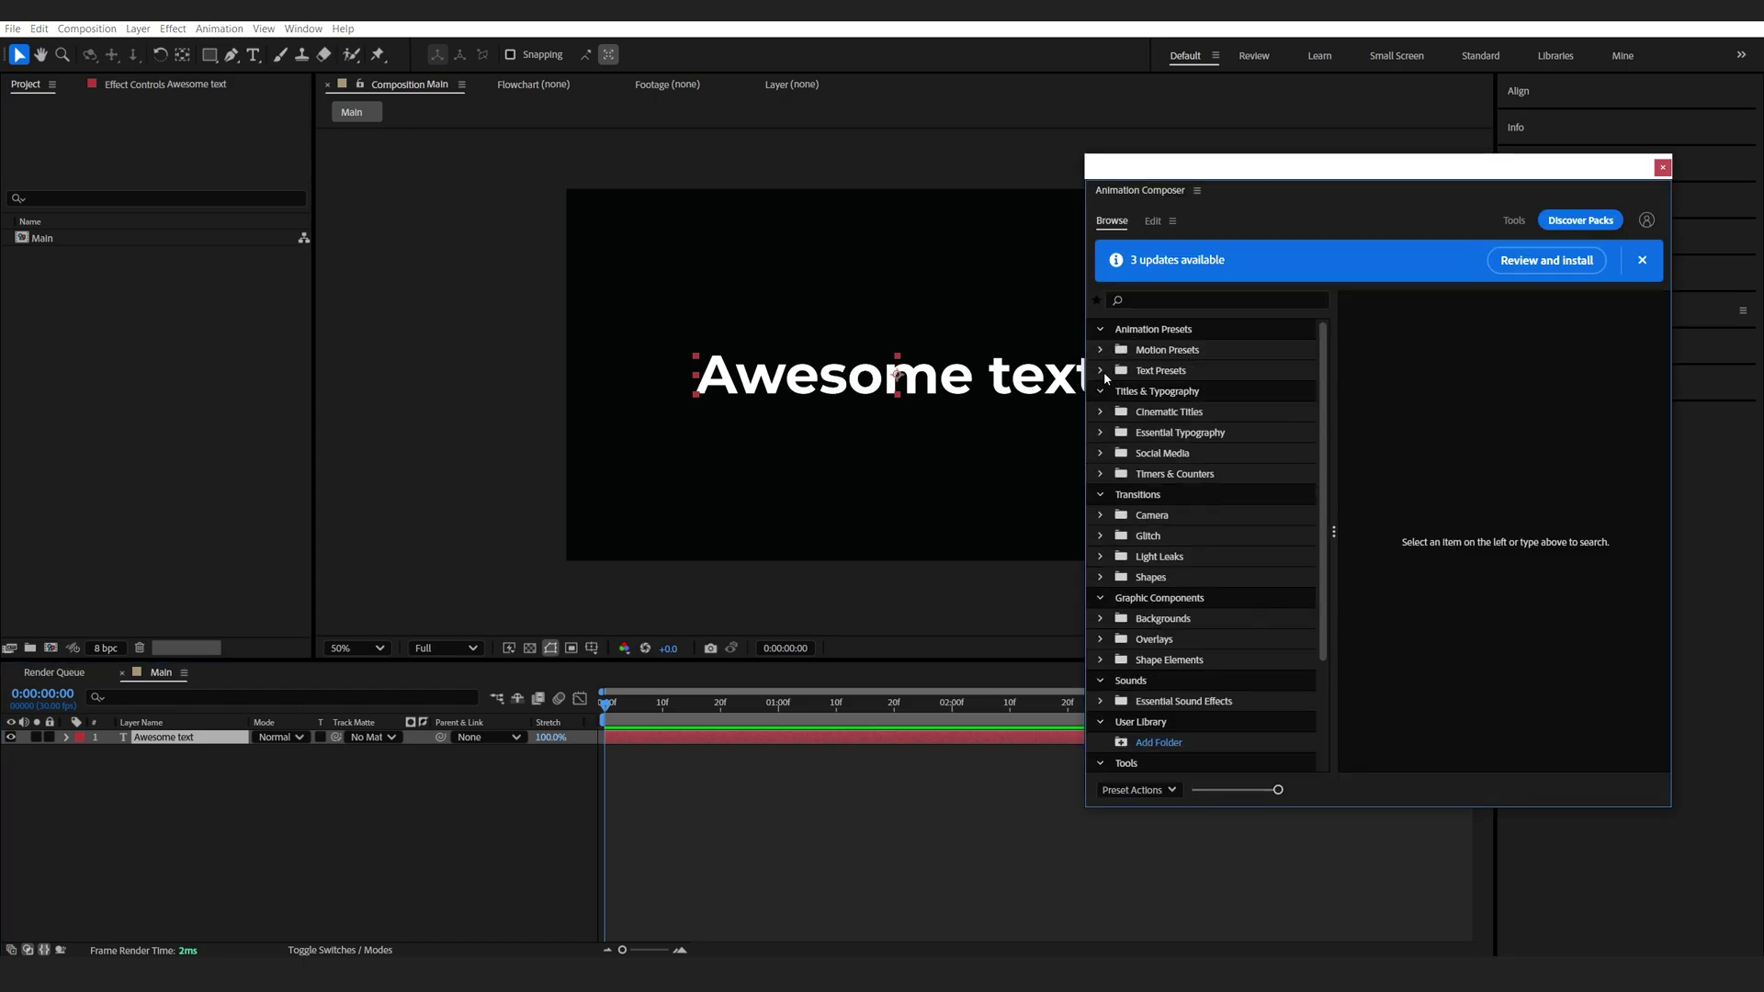
pyautogui.click(1102, 371)
pyautogui.click(1119, 393)
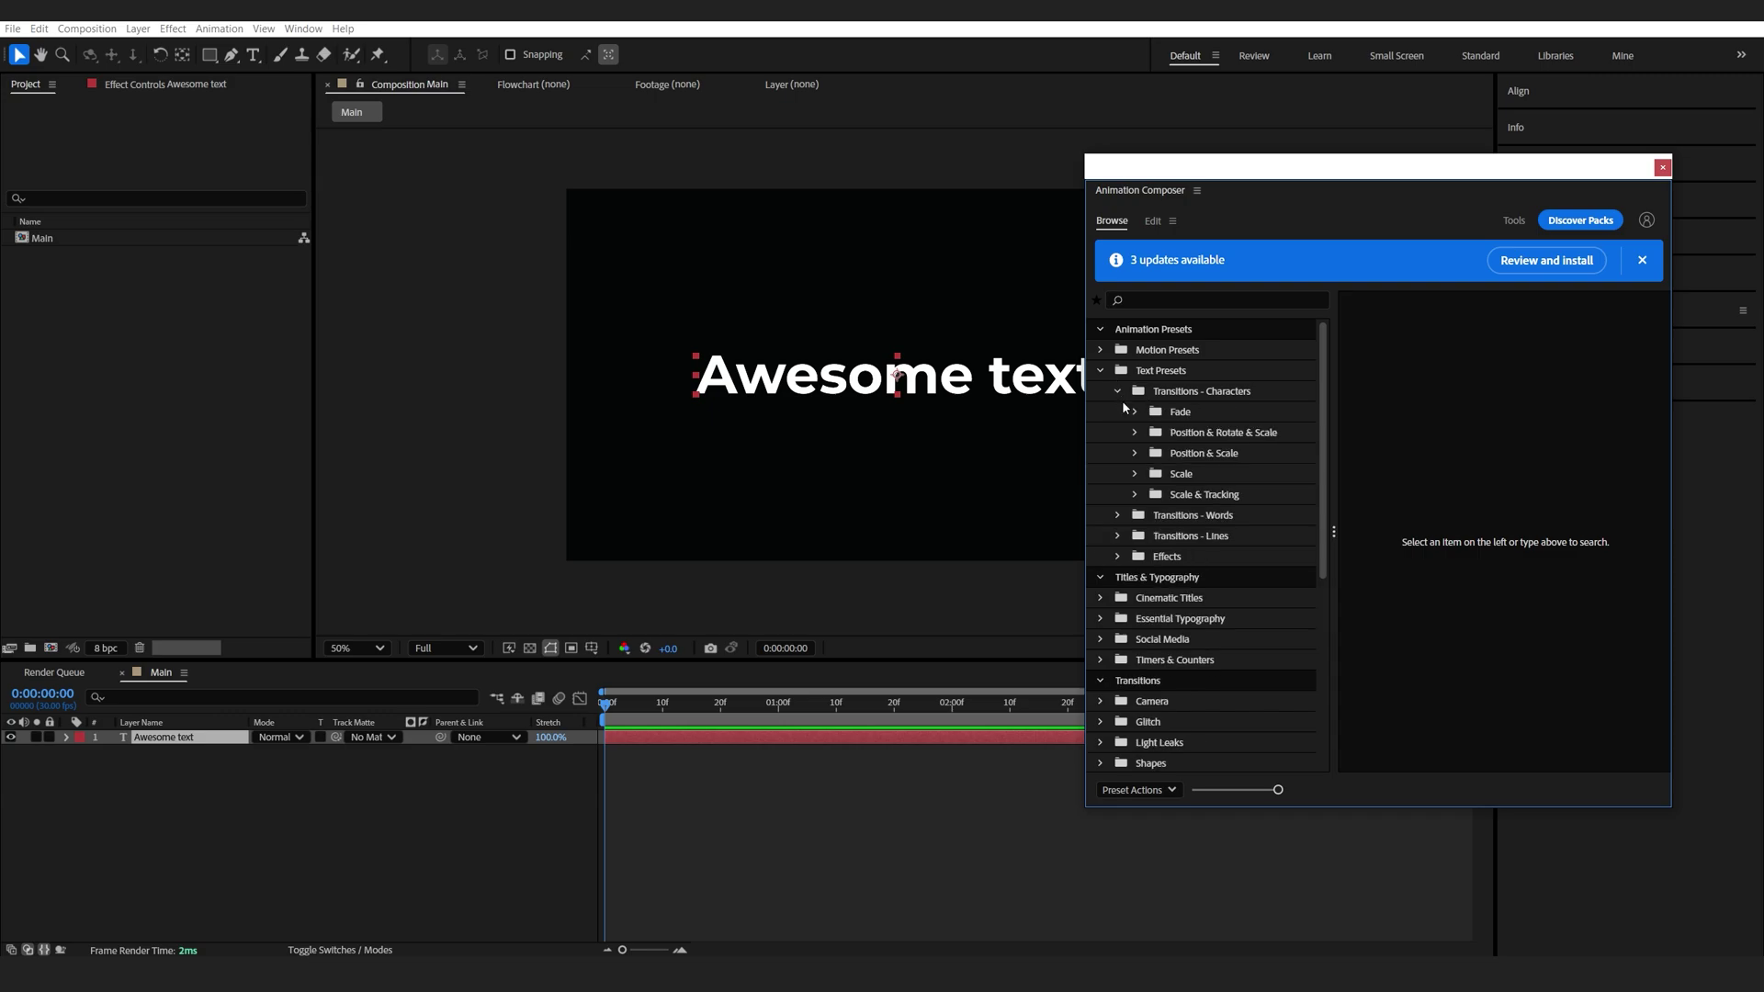
pyautogui.click(1135, 496)
pyautogui.click(1153, 536)
pyautogui.click(1249, 557)
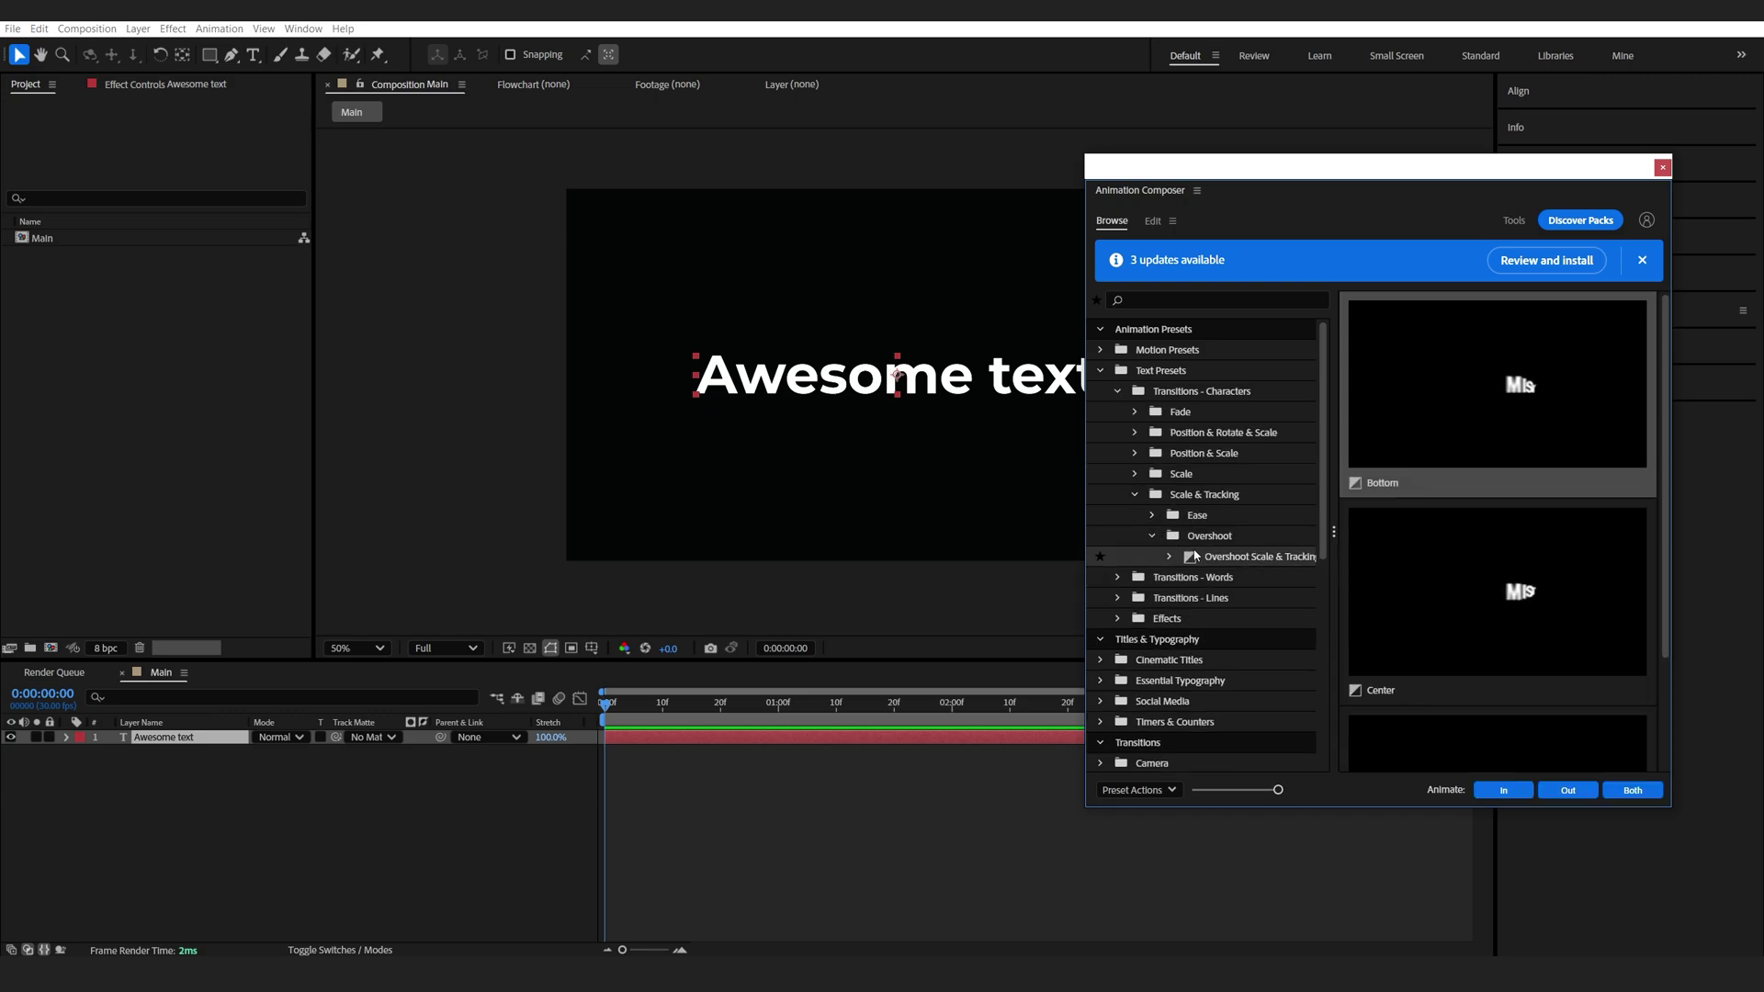
pyautogui.click(1503, 790)
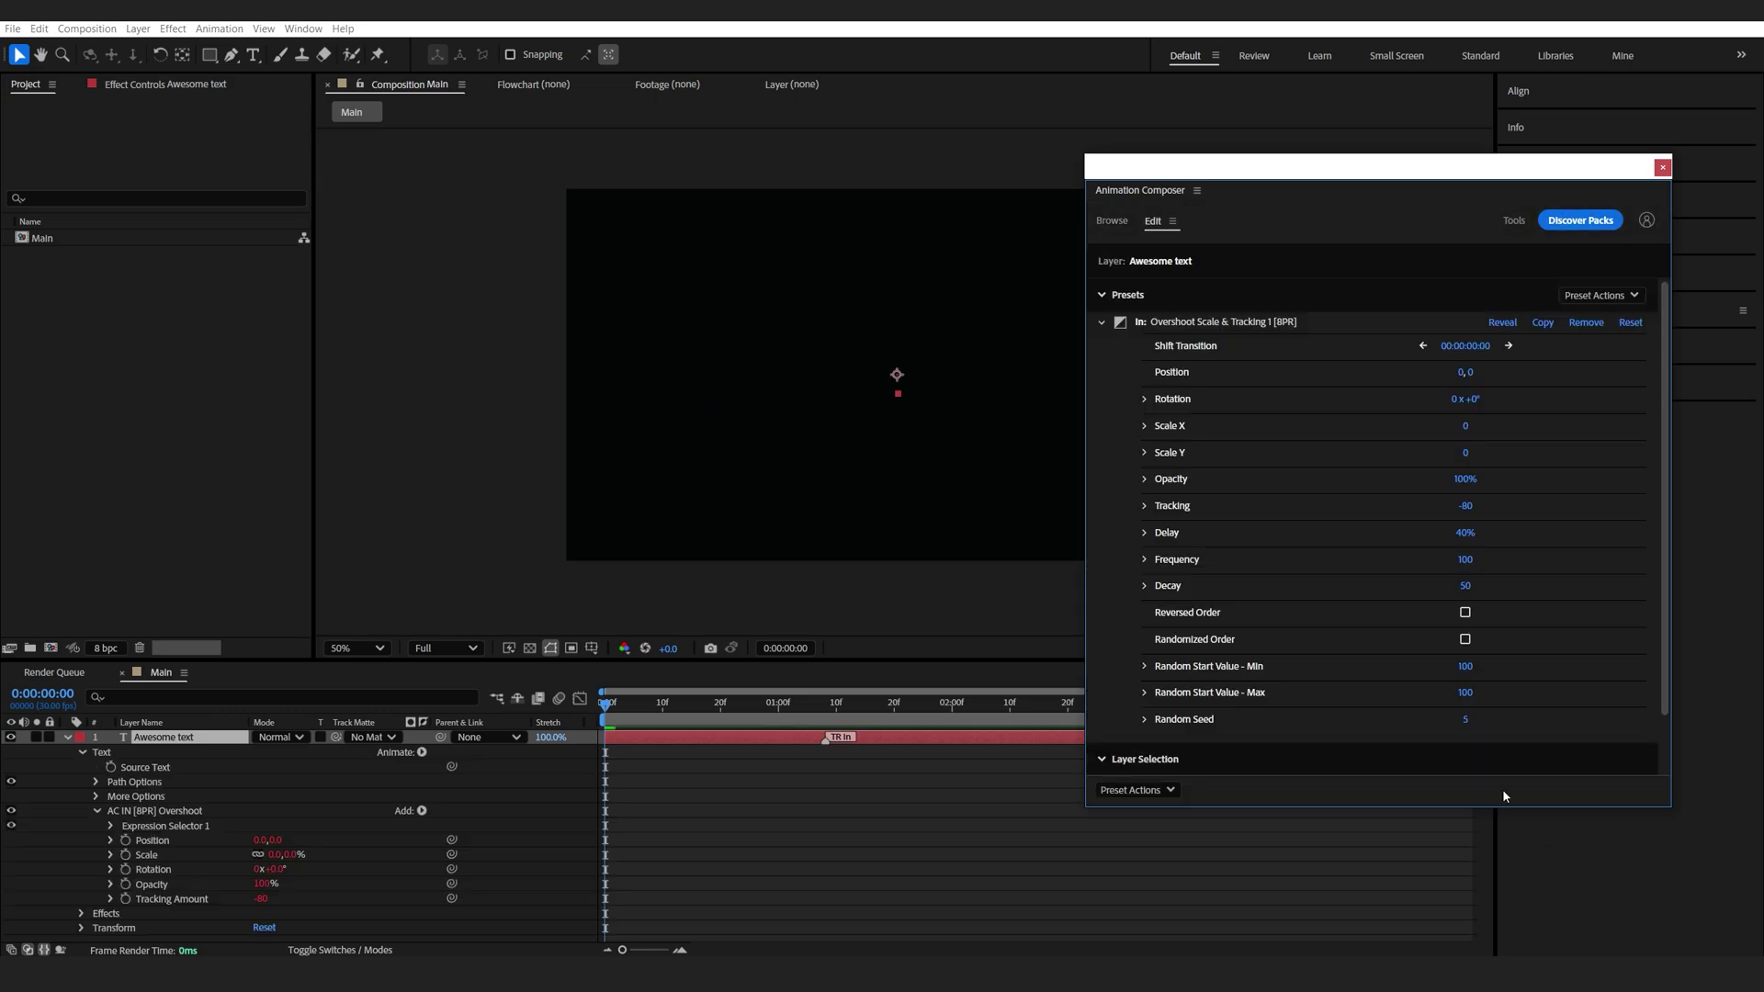
# Step: Scrub forward to watch the title animate in, then close Animation Composer and collapse the layer
pyautogui.click(646, 707)
pyautogui.moveTo(676, 712); pyautogui.dragTo(873, 724)
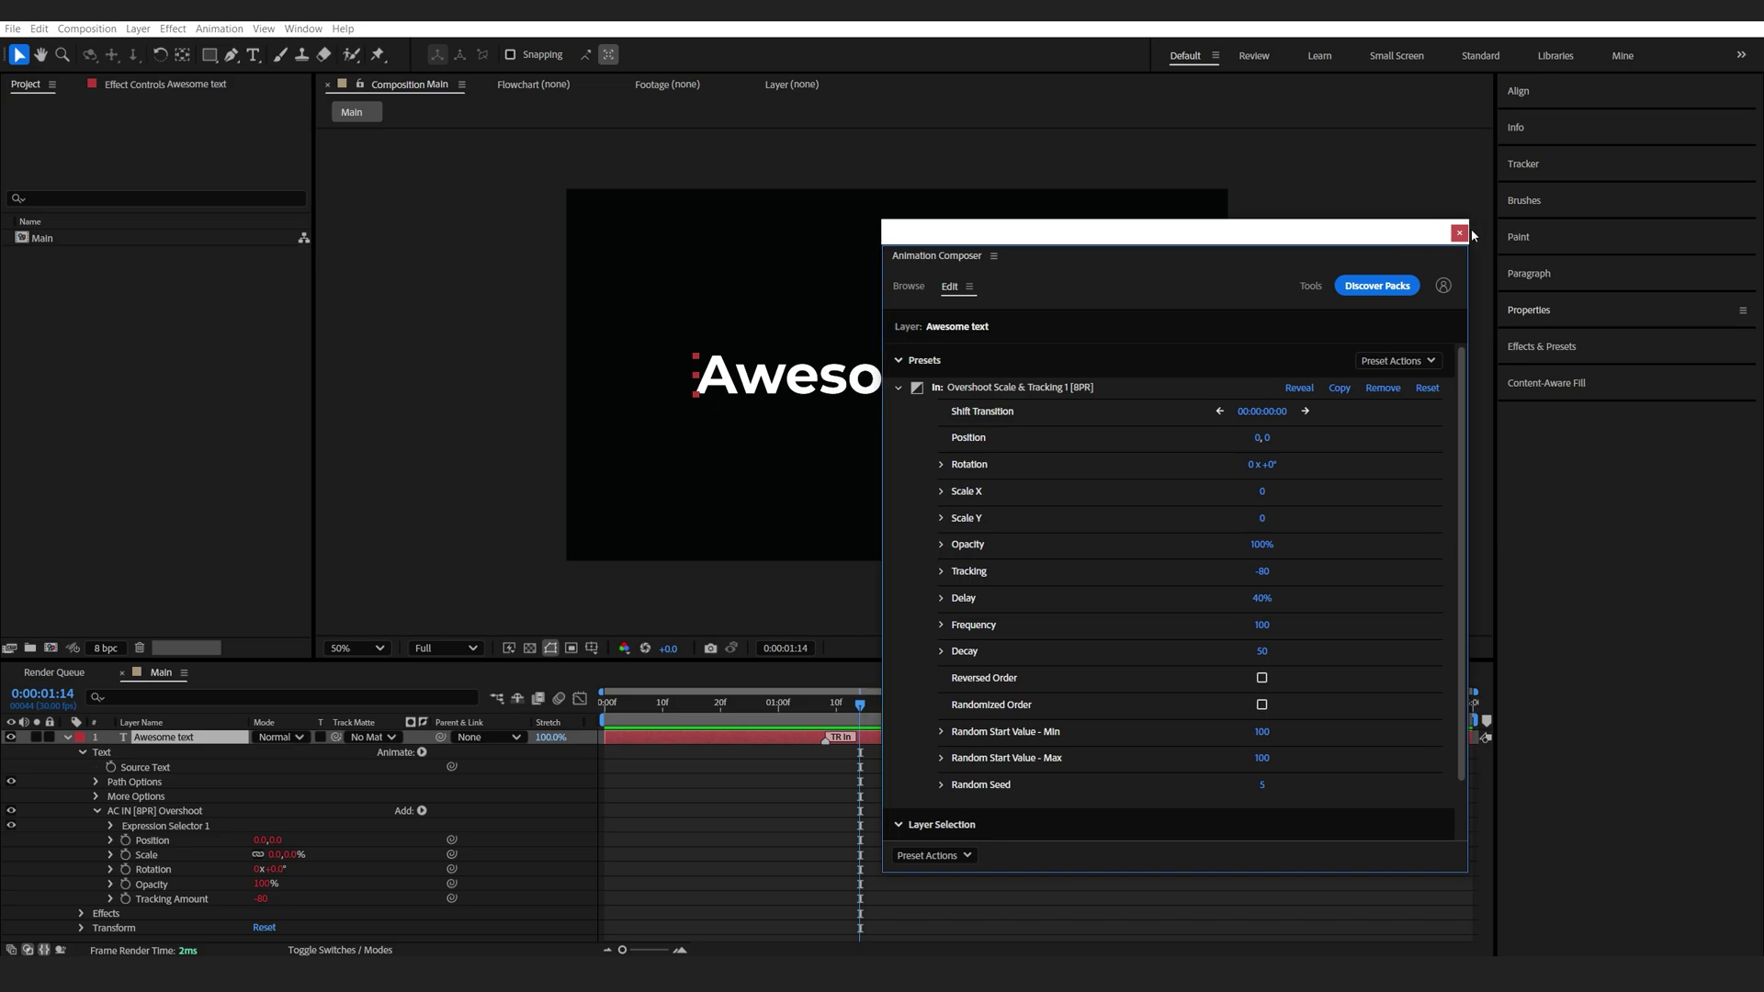
pyautogui.click(1449, 232)
pyautogui.click(65, 737)
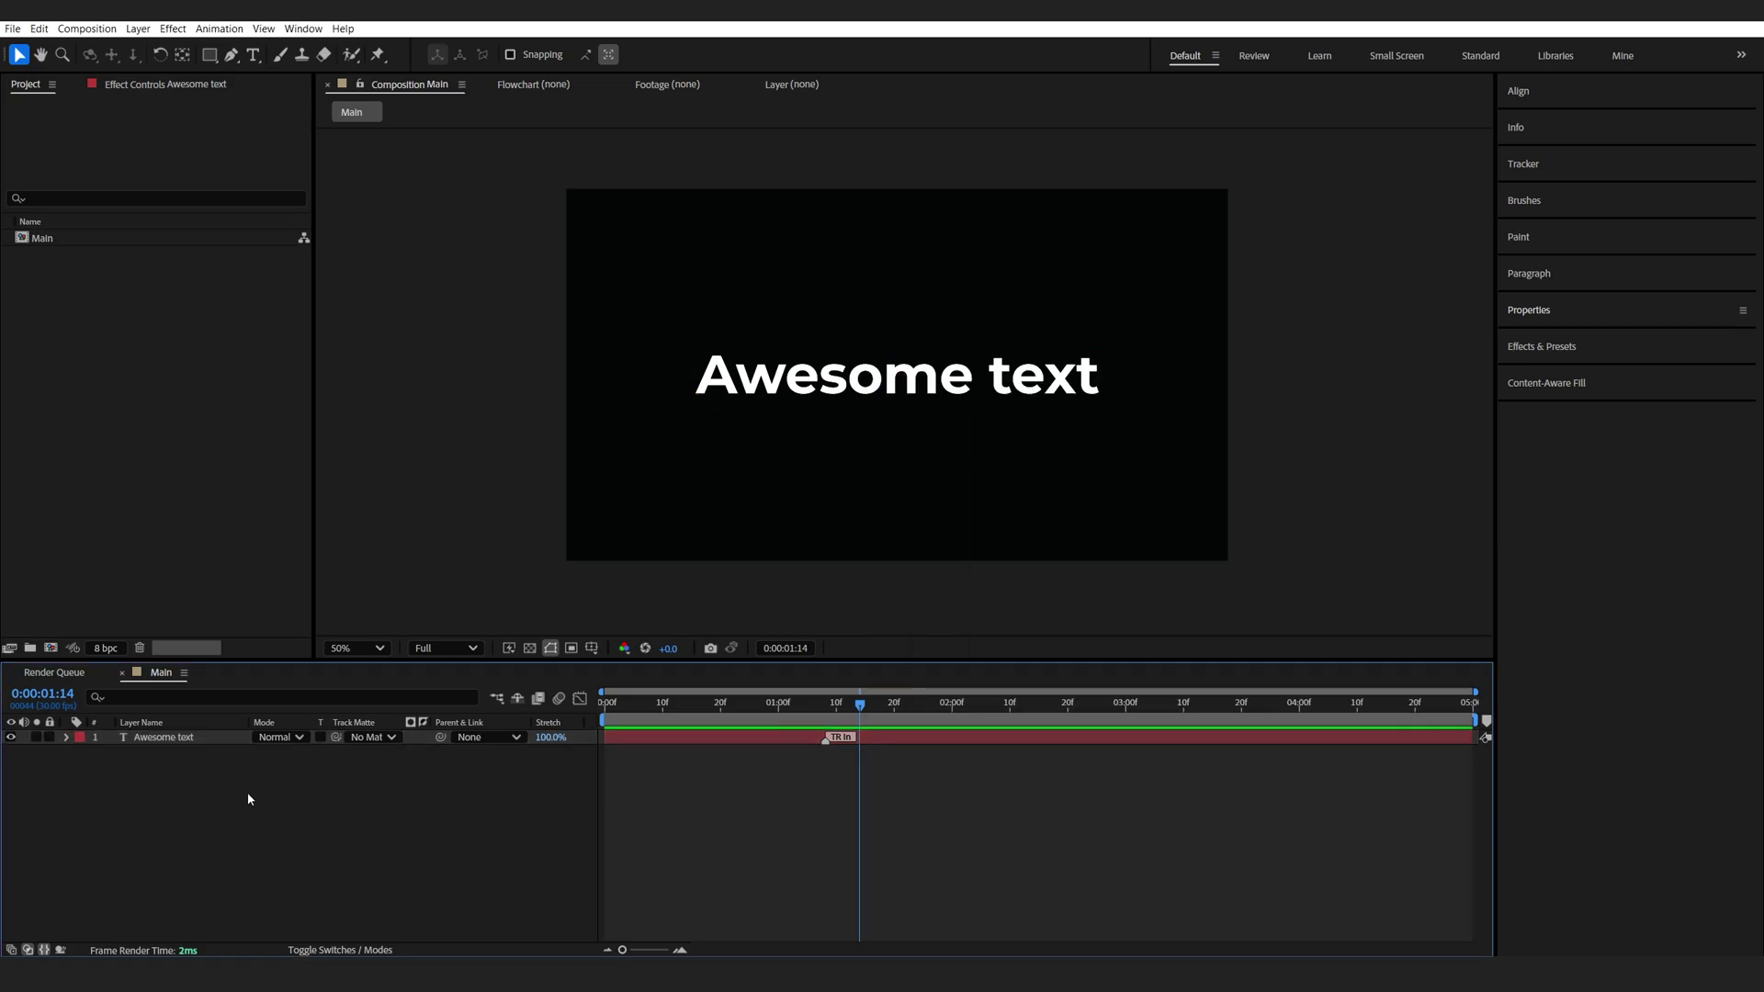
# Step: Create a new solid layer named Fractal
pyautogui.rightClick(246, 792)
pyautogui.moveTo(367, 614)
pyautogui.click(517, 654)
pyautogui.write('F')
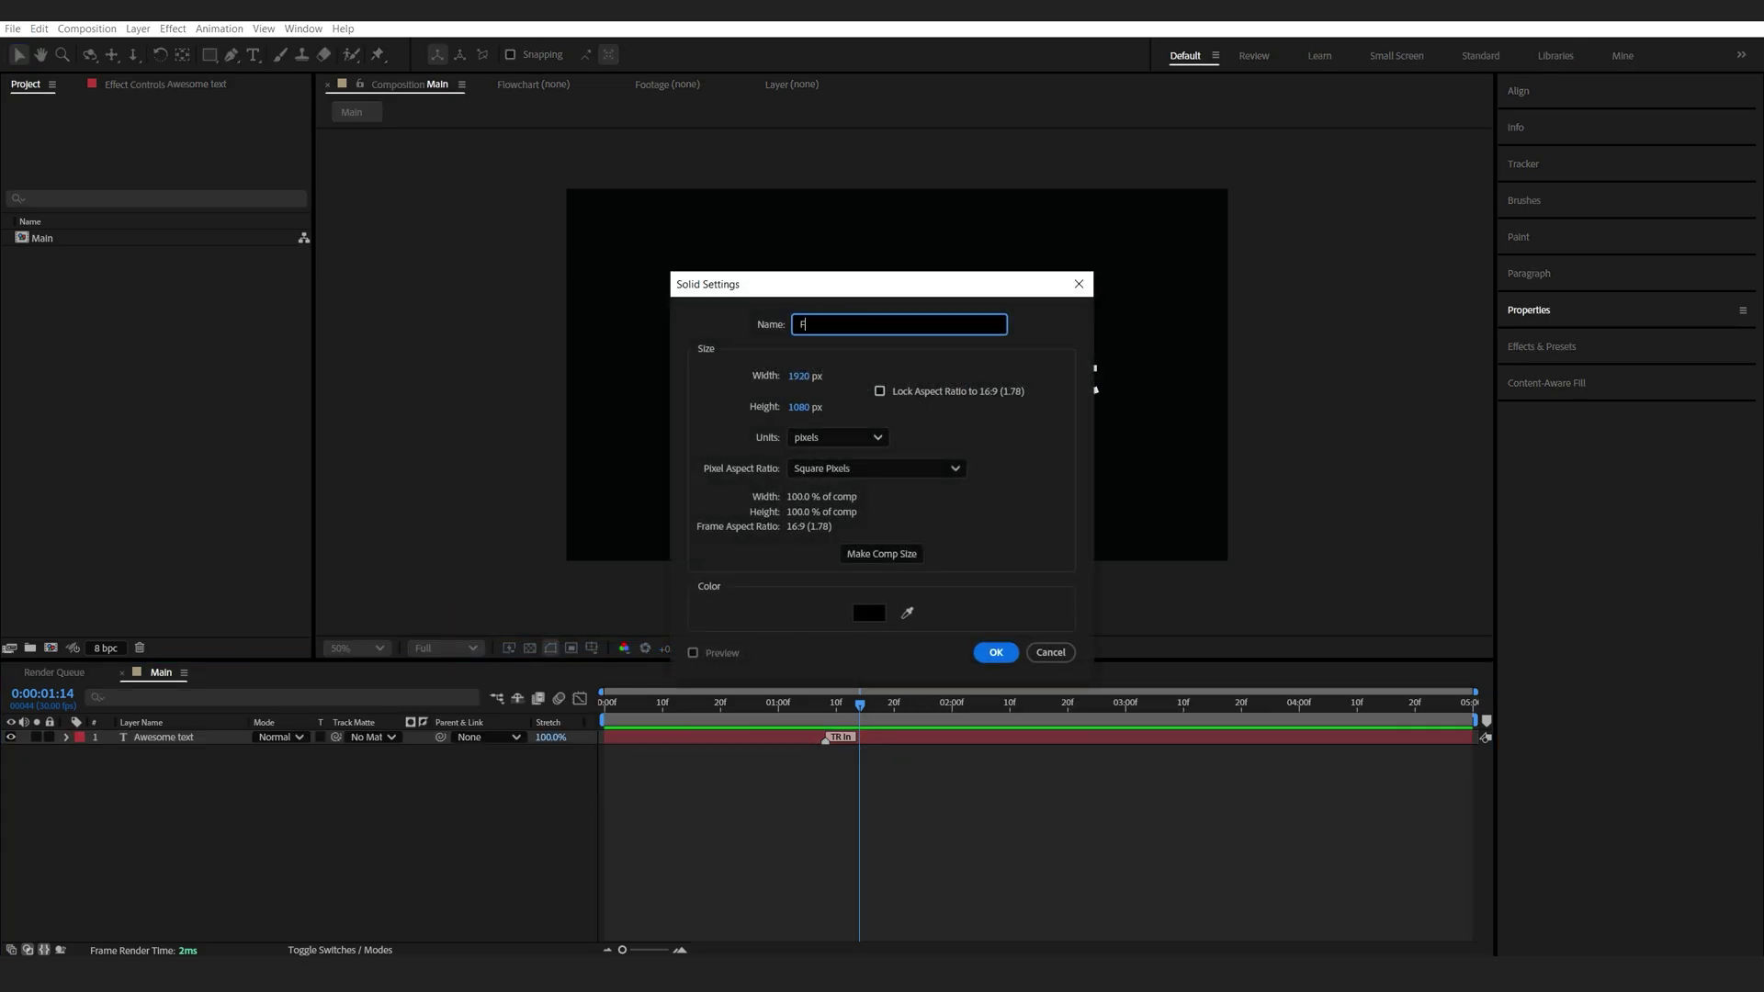
pyautogui.write('rctal')
pyautogui.press('Return')
# Step: Apply Fractal Noise to the solid and raise its Contrast to 374
pyautogui.hotkey('ctrl', 'space')
pyautogui.write('fra')
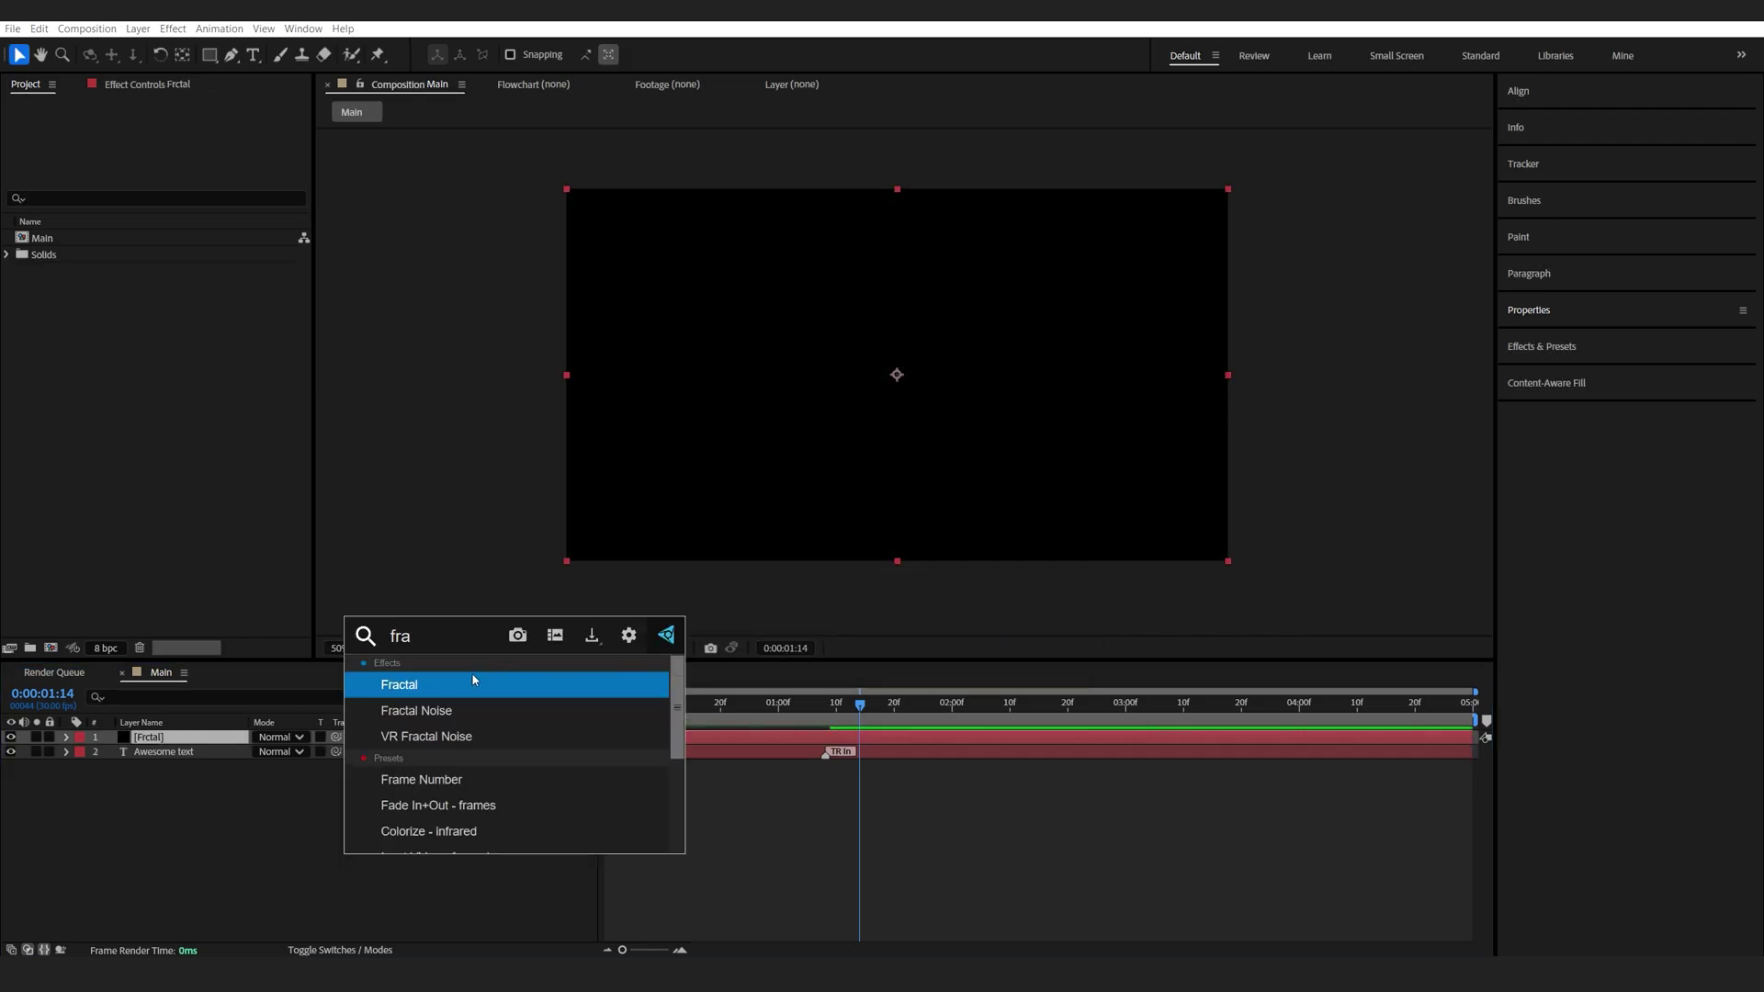
pyautogui.write('c')
pyautogui.click(456, 710)
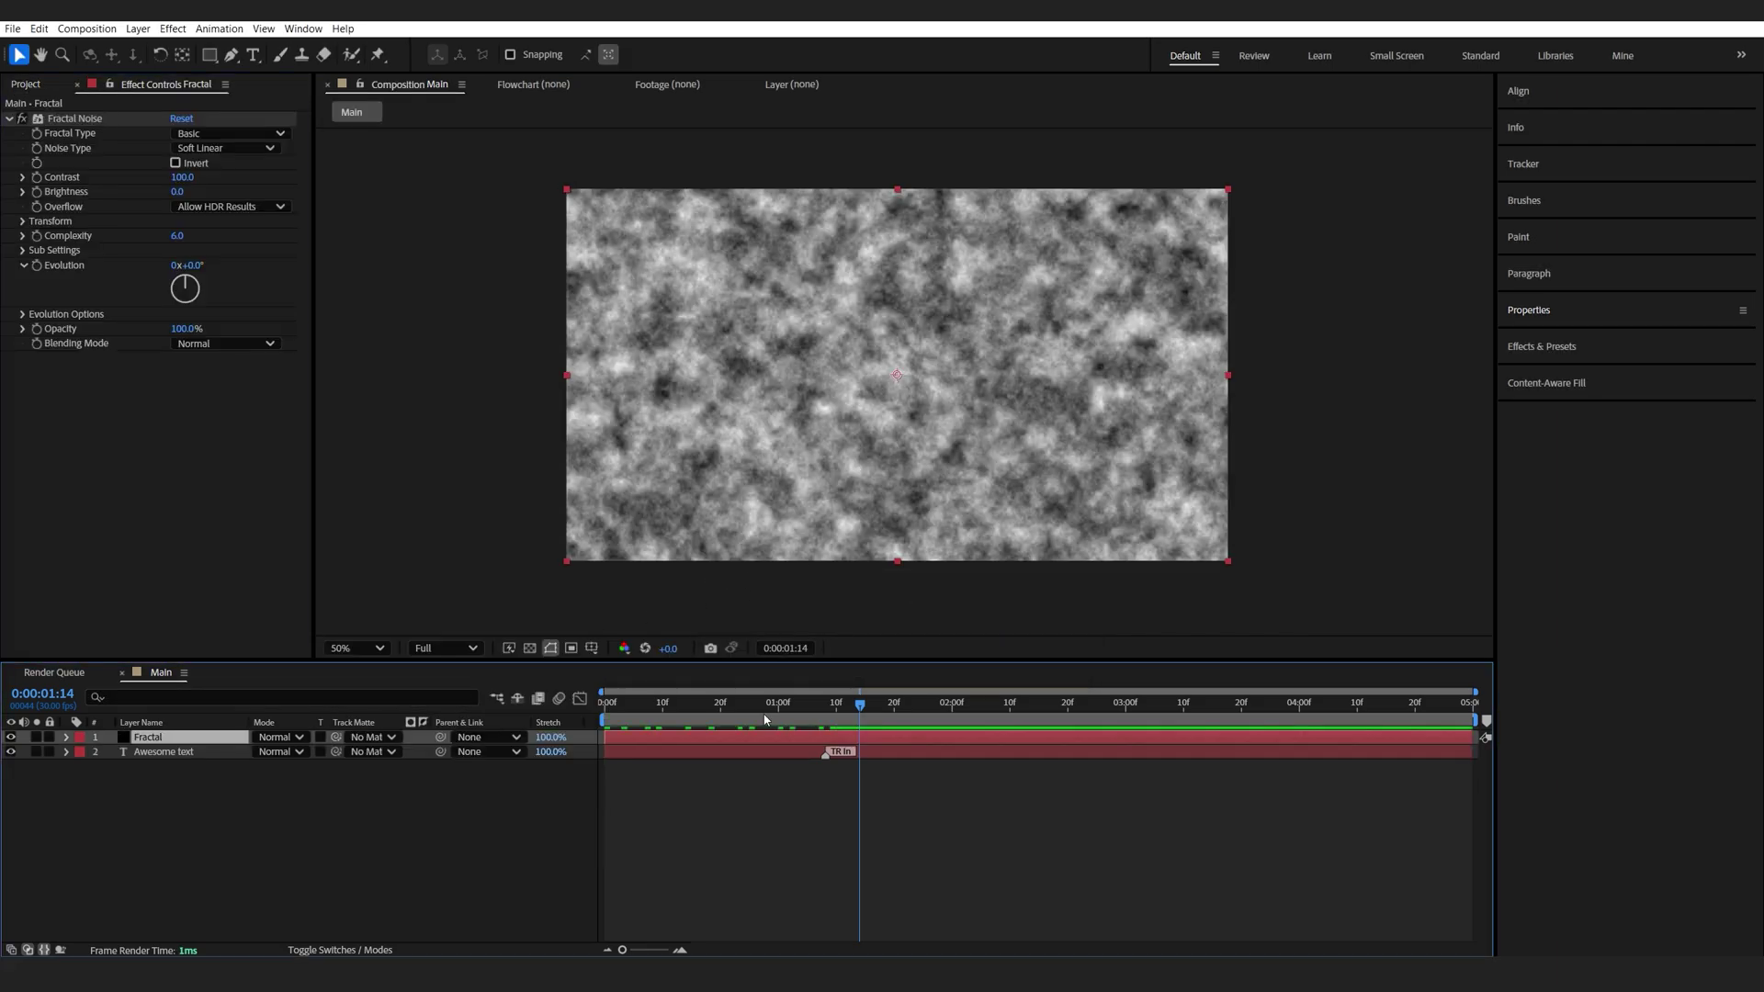
pyautogui.moveTo(772, 703); pyautogui.dragTo(605, 702)
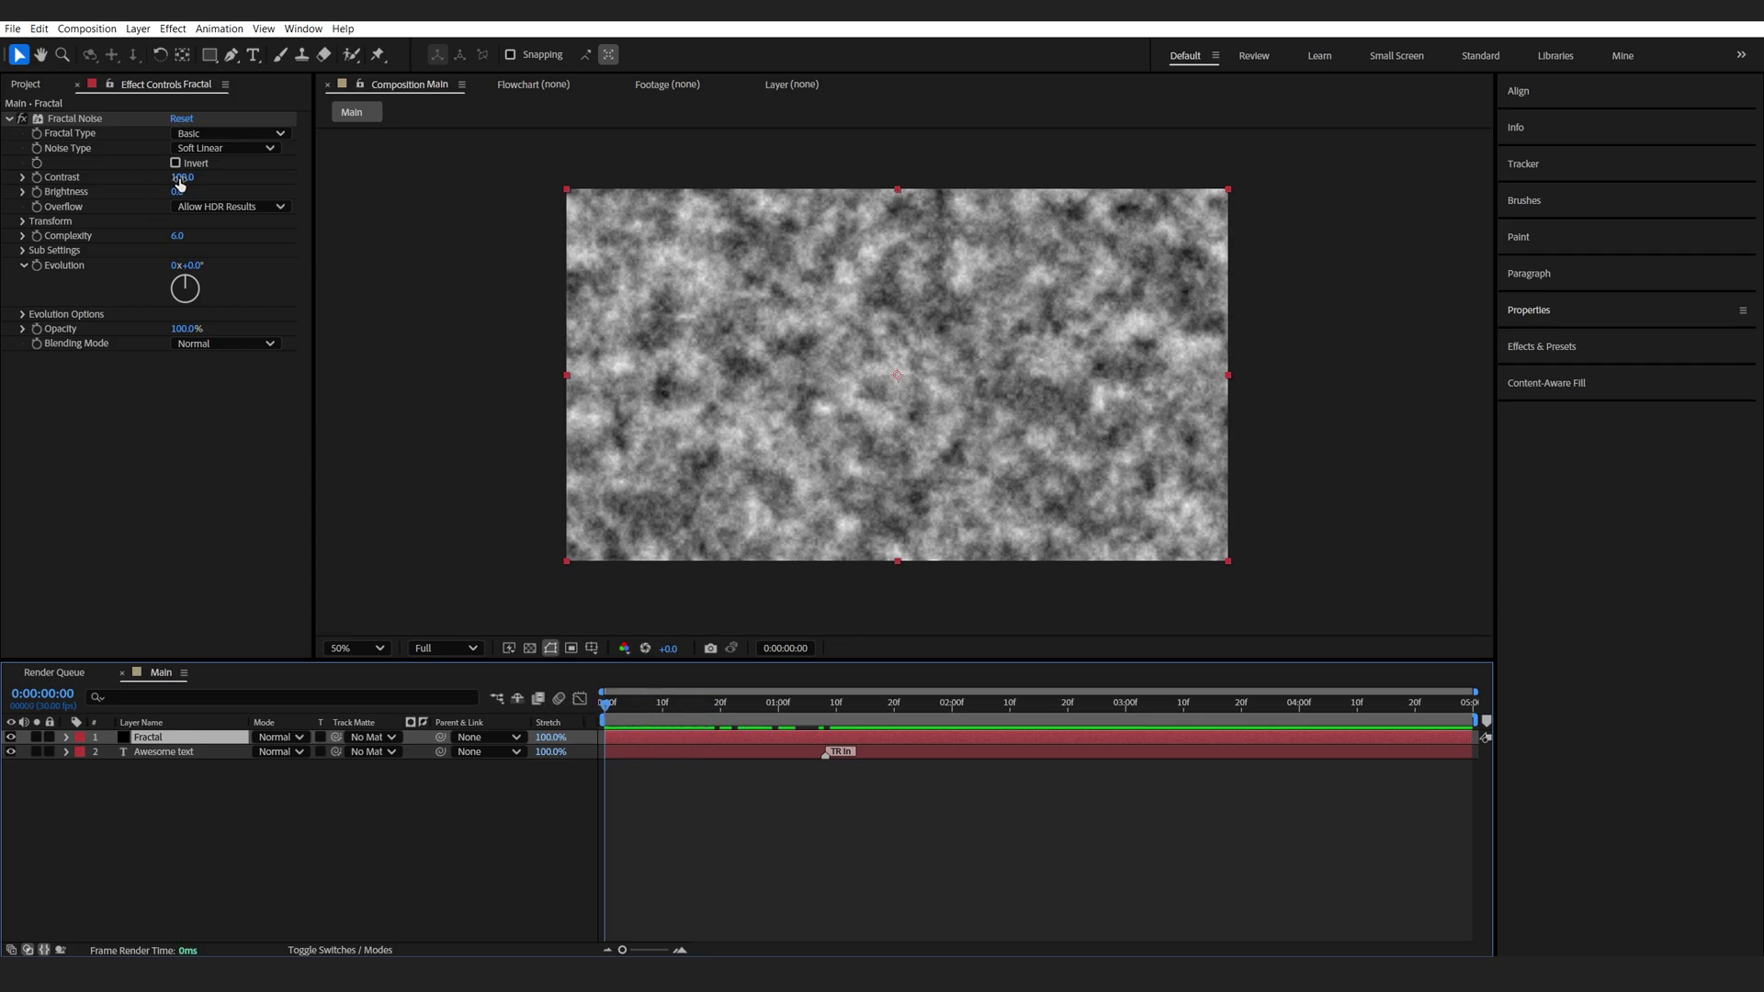
pyautogui.moveTo(180, 177); pyautogui.dragTo(252, 189)
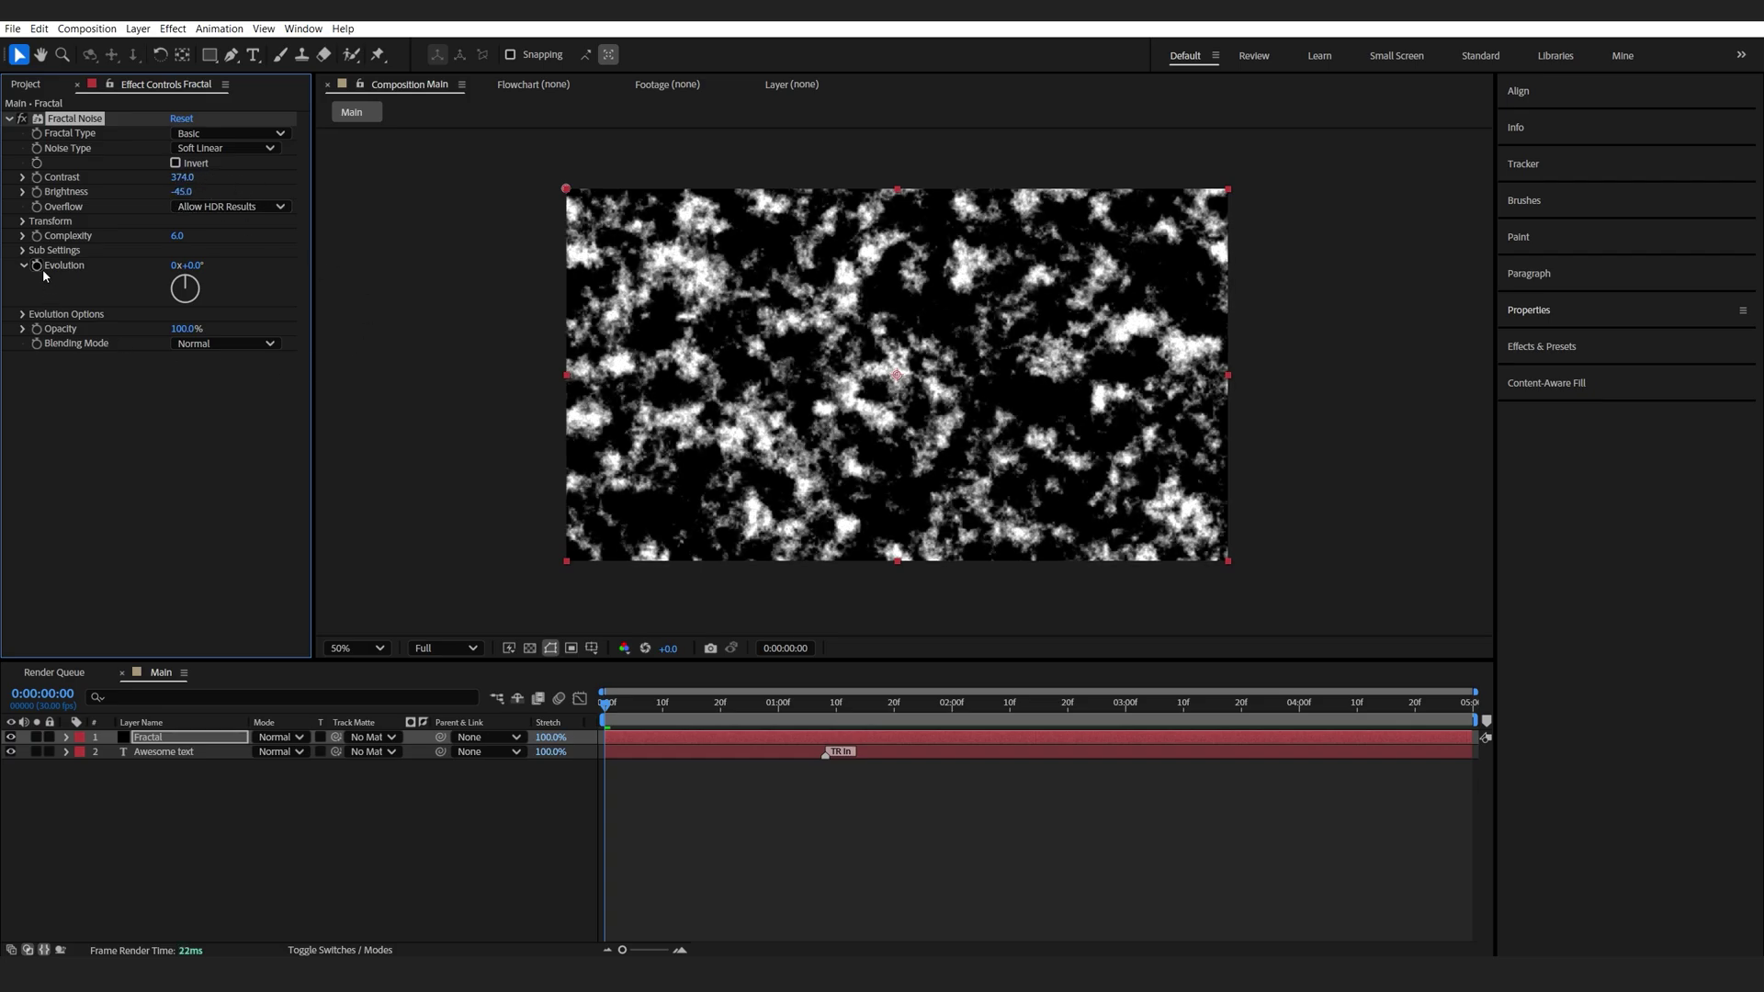
# Step: At the last frame, set Fractal Noise Evolution to about 235° and Offset Turbulence X to 1414
pyautogui.click(24, 222)
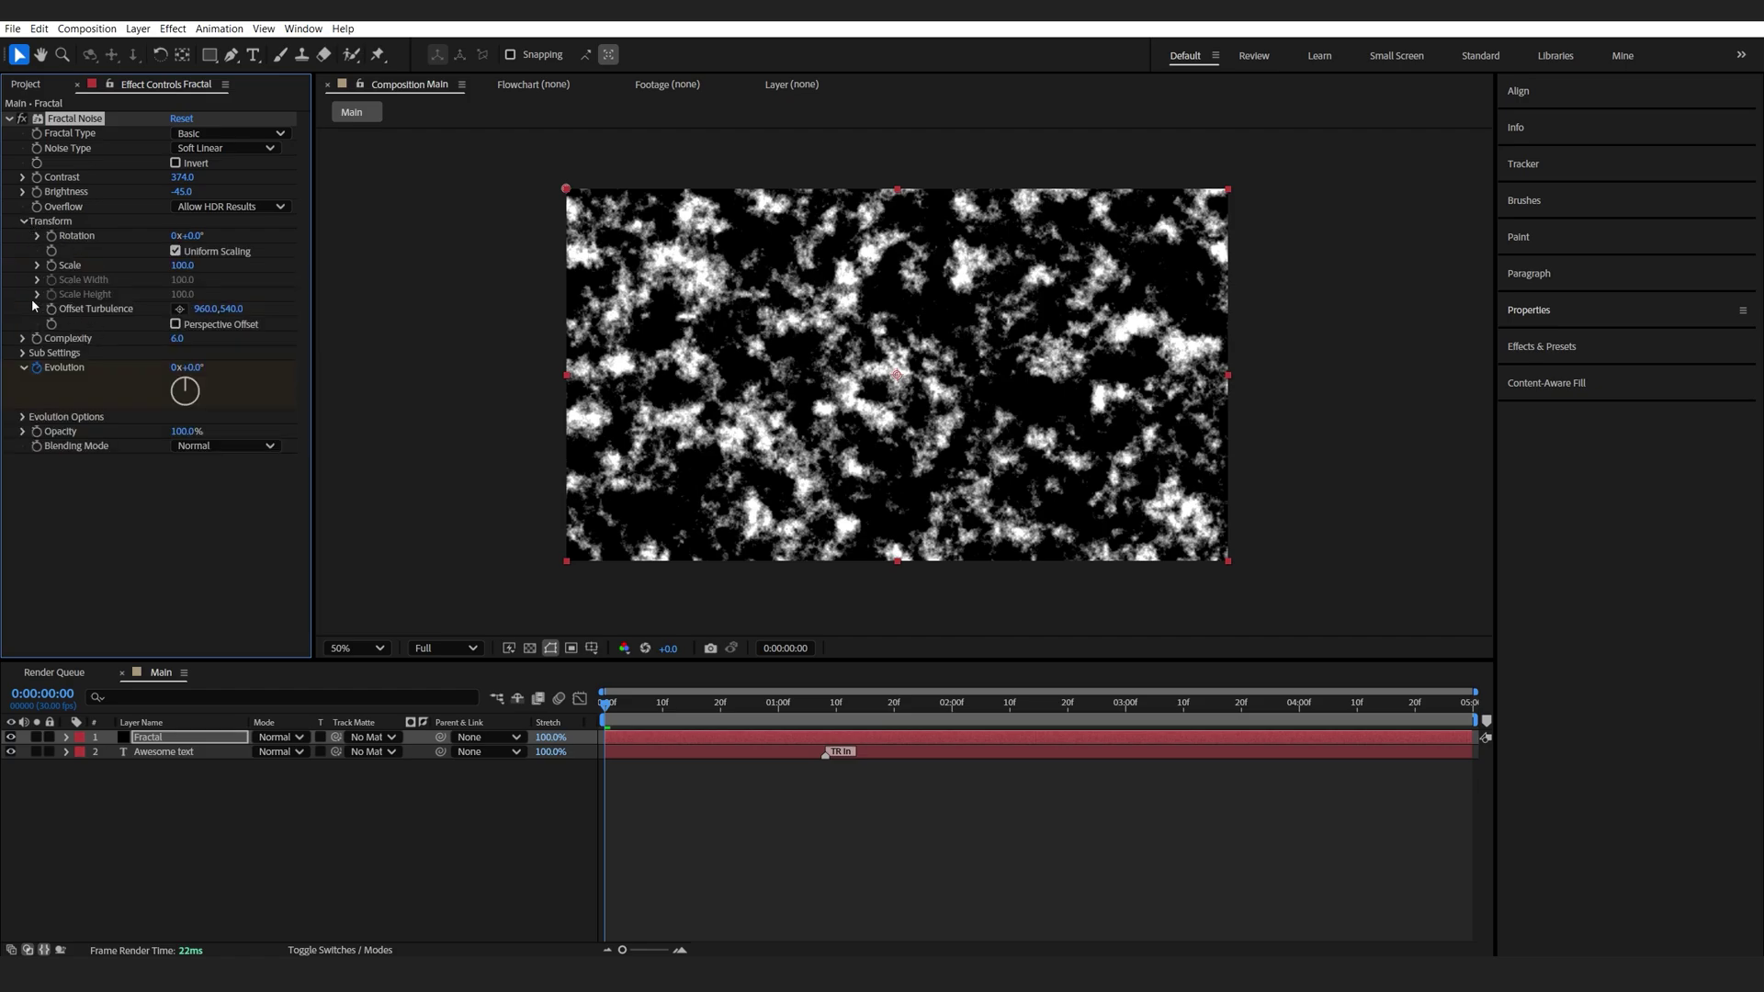
pyautogui.click(36, 265)
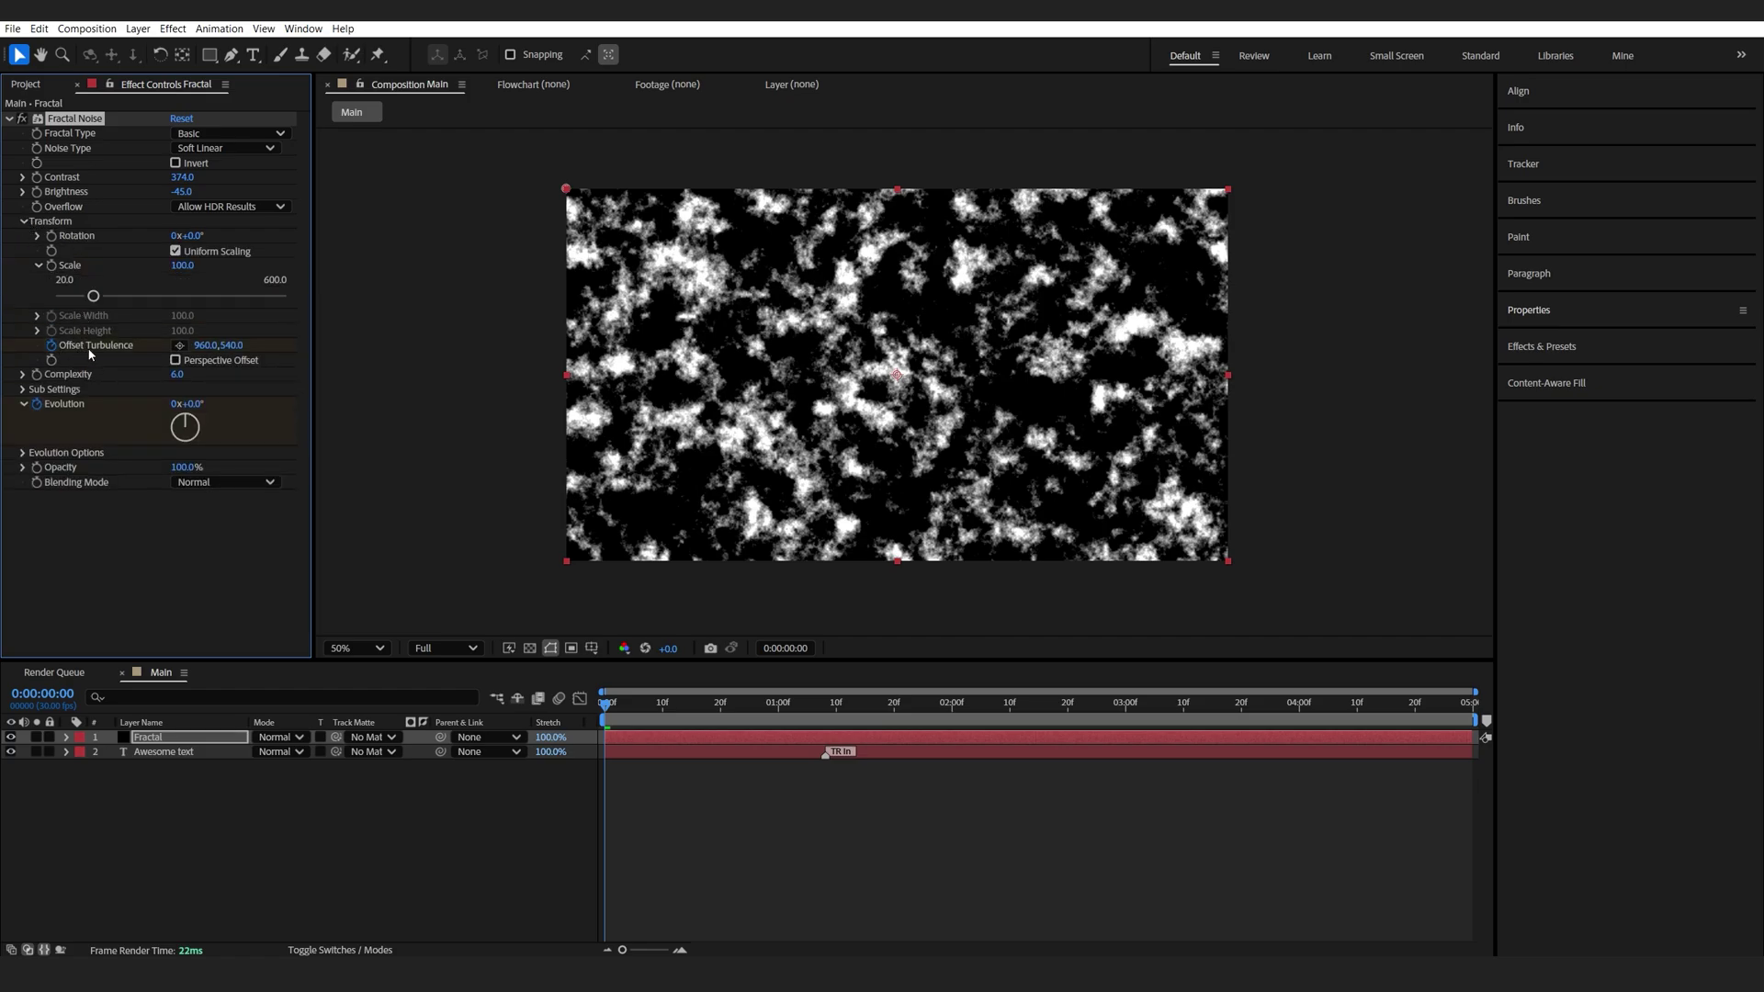
pyautogui.moveTo(772, 710); pyautogui.dragTo(1509, 743)
pyautogui.moveTo(196, 409); pyautogui.dragTo(418, 422)
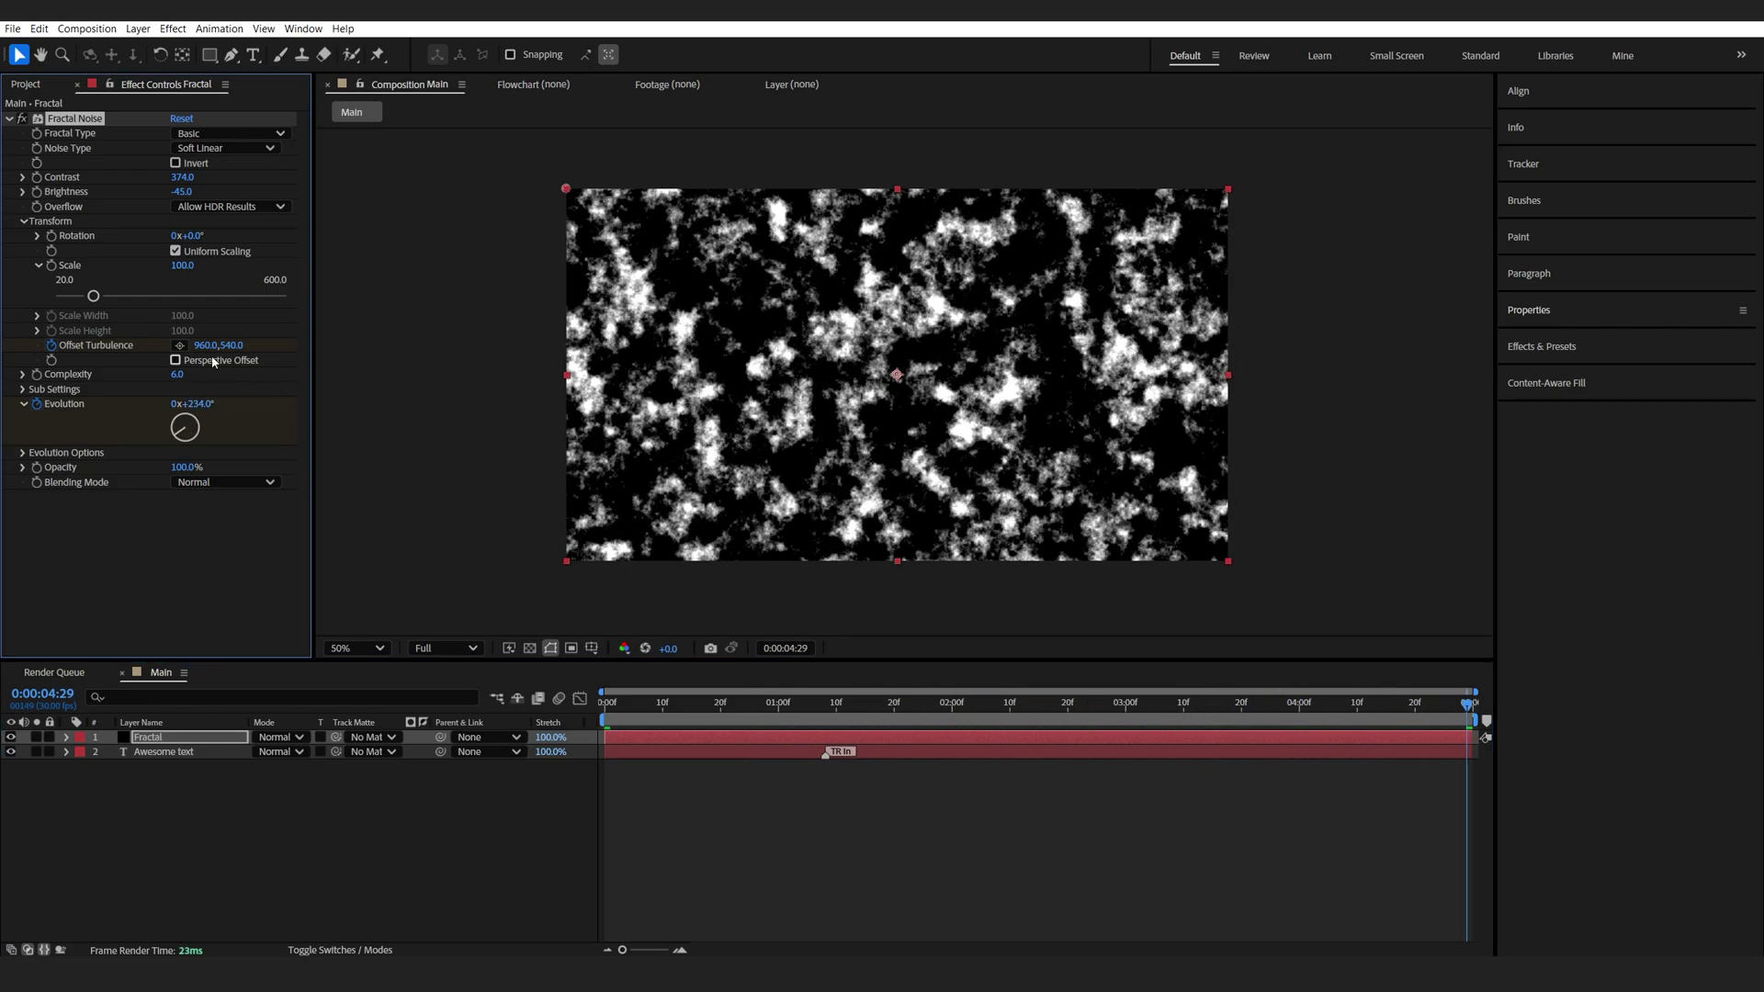
pyautogui.moveTo(212, 347); pyautogui.dragTo(660, 413)
# Step: Preview the animated noise from the start, stopping about two seconds in
pyautogui.moveTo(1087, 704); pyautogui.dragTo(964, 705)
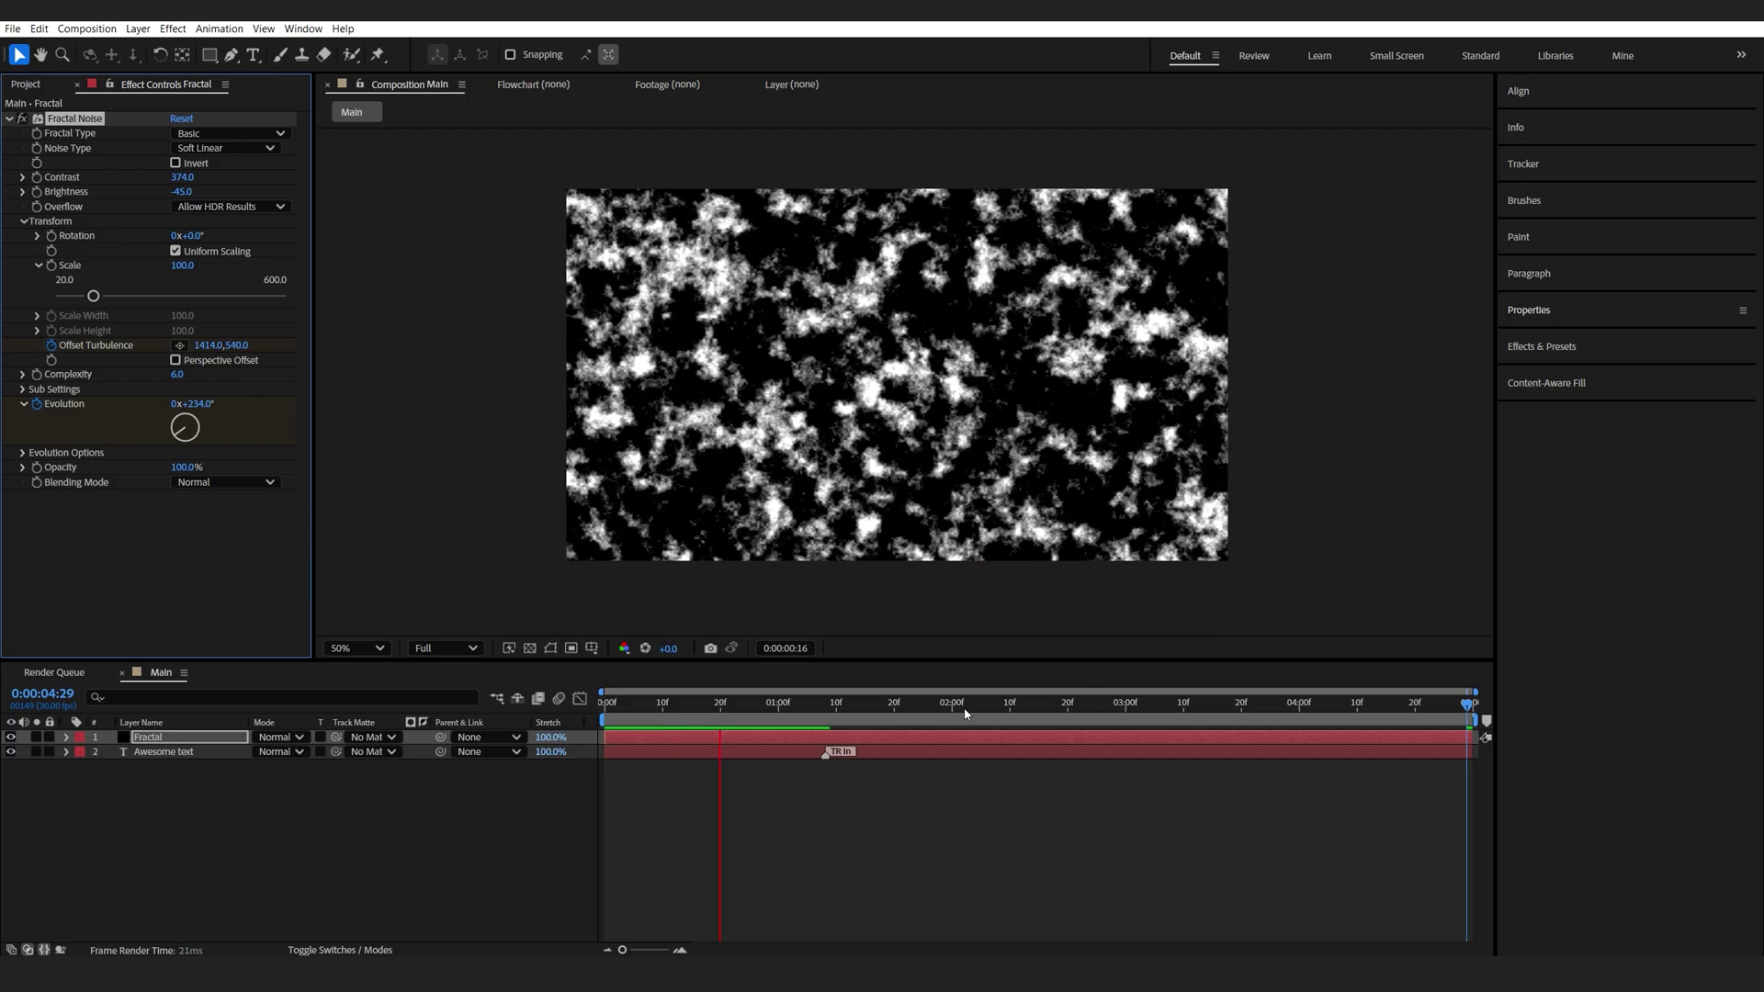
pyautogui.click(237, 345)
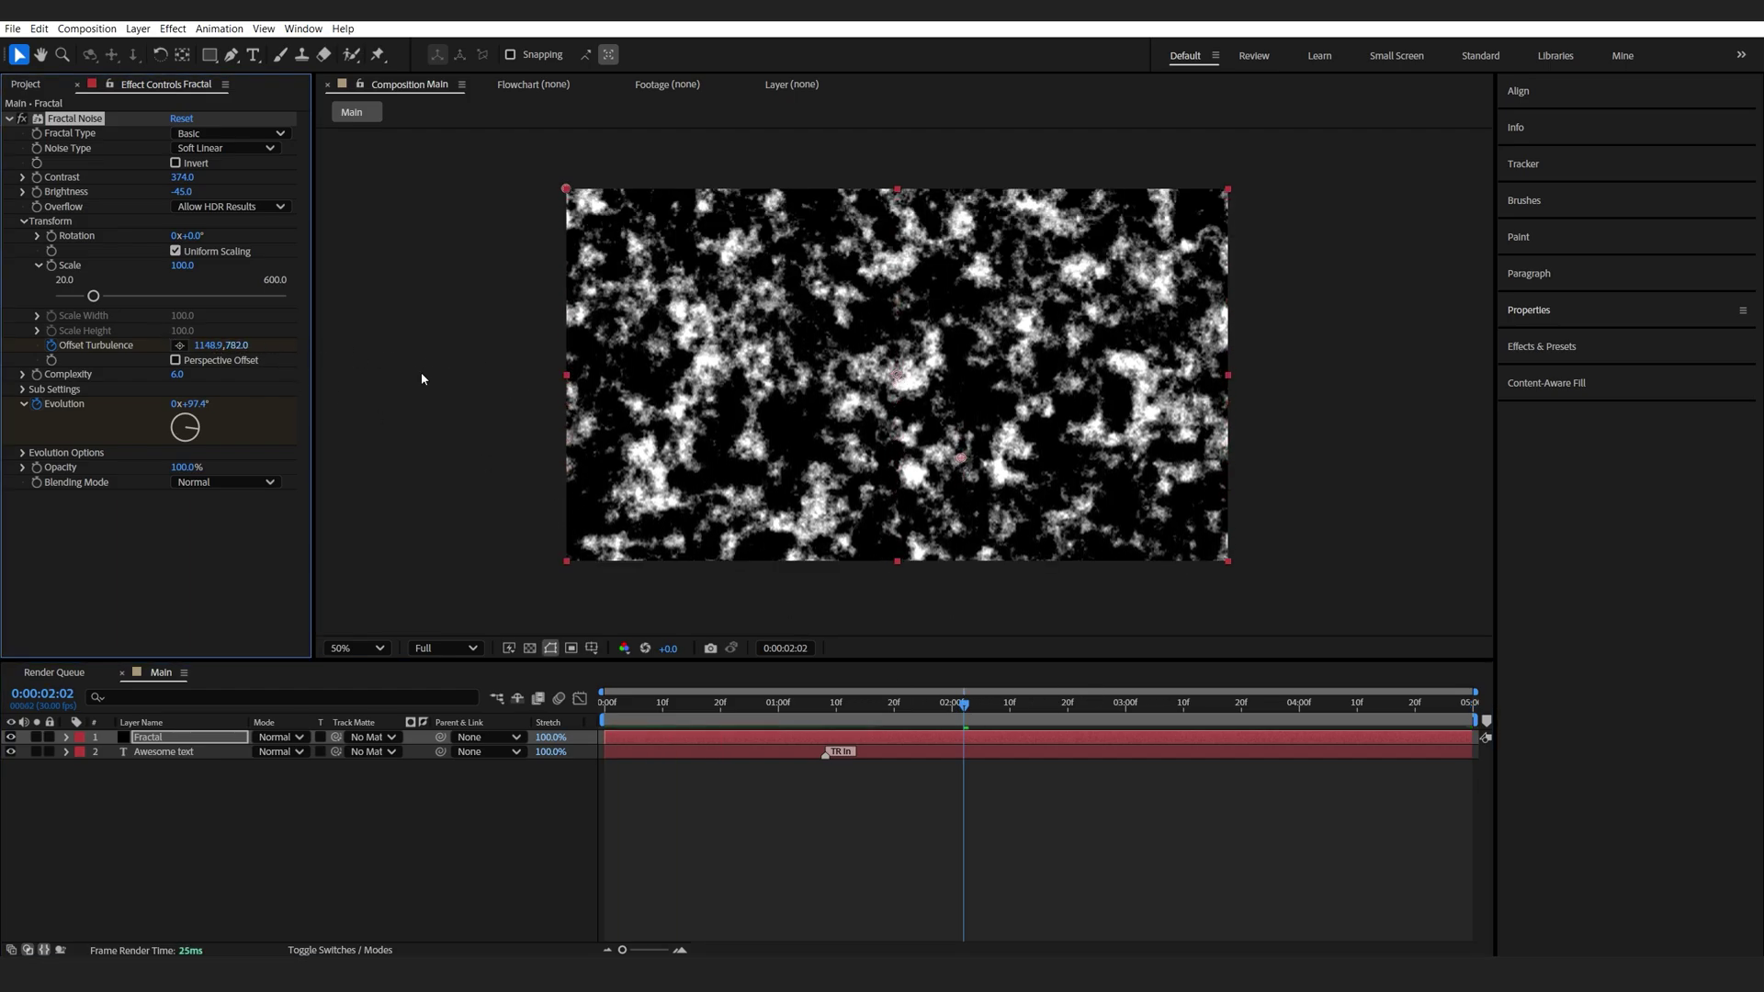
pyautogui.moveTo(859, 712); pyautogui.dragTo(554, 702)
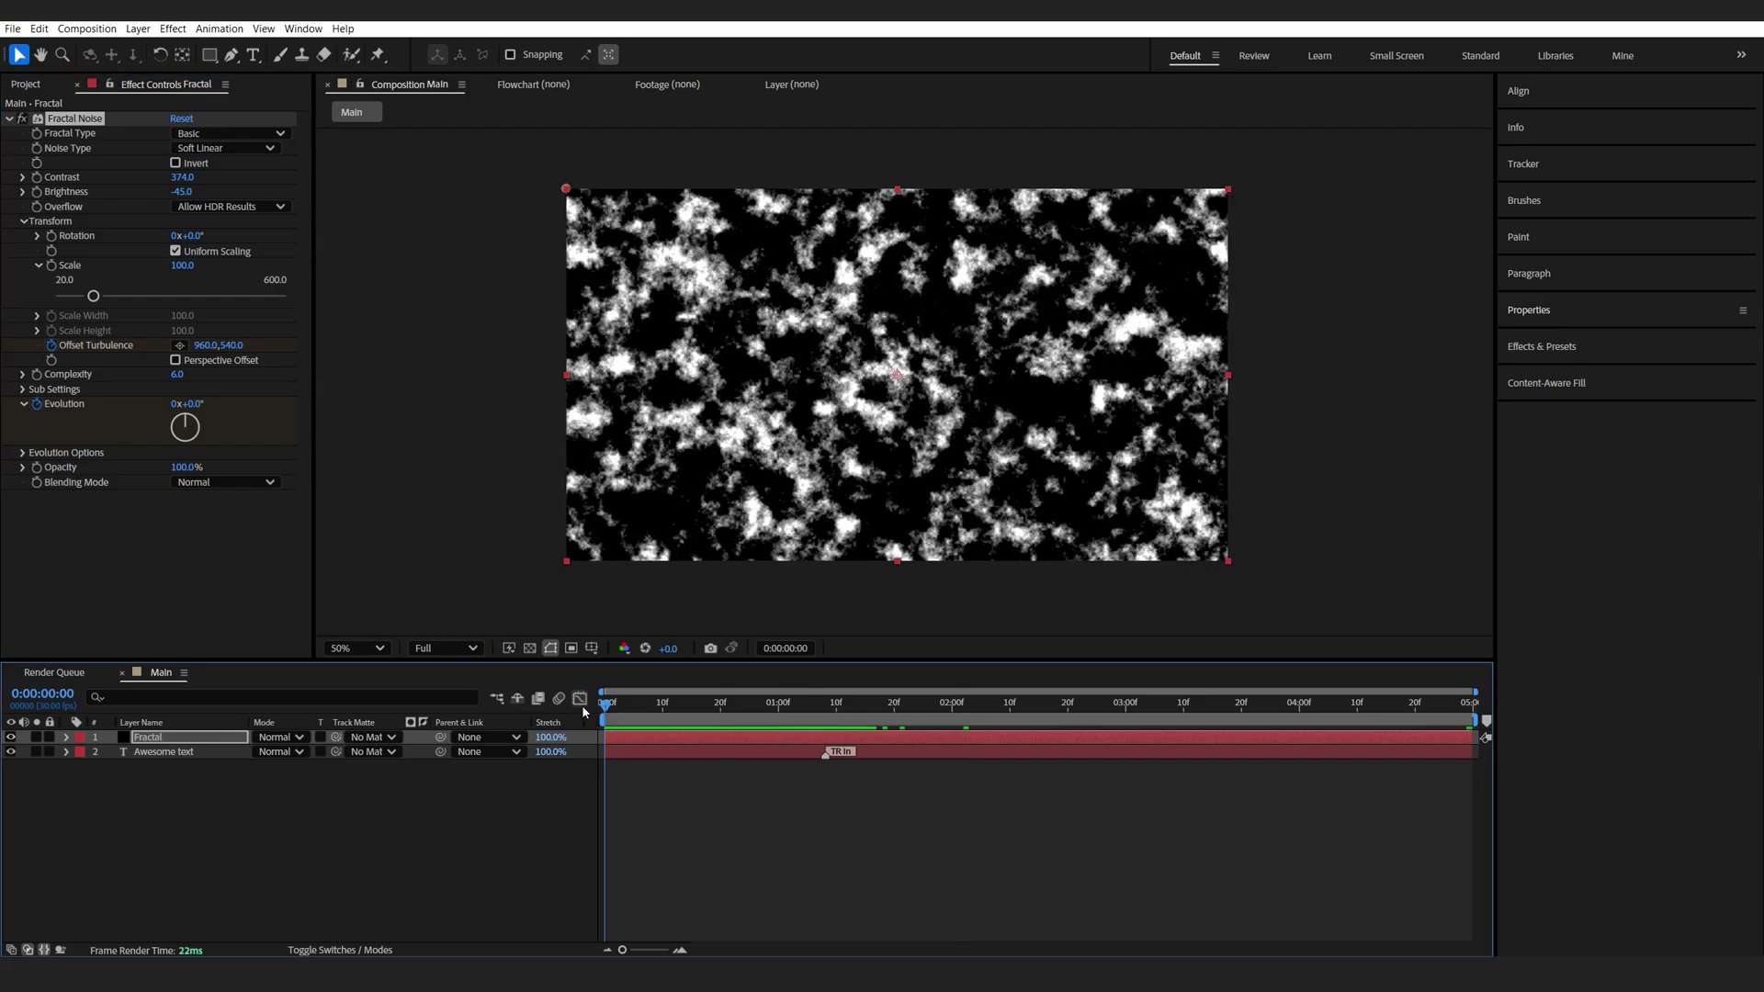
pyautogui.press('space')
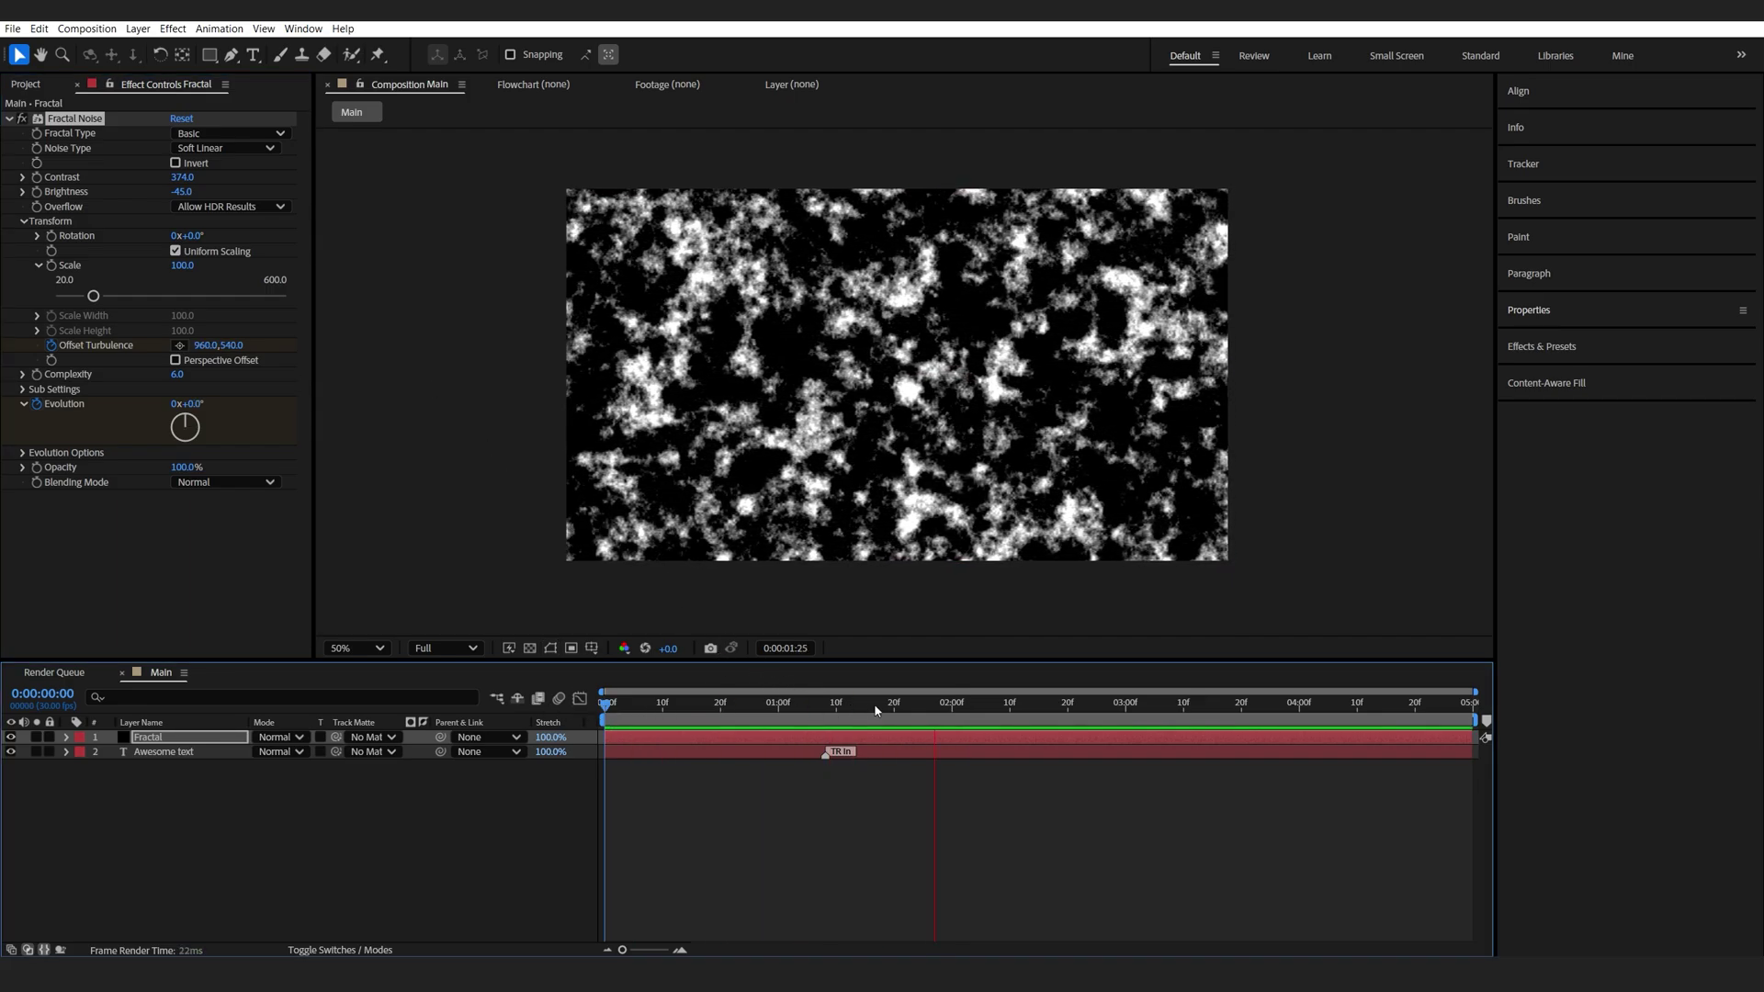
pyautogui.click(1063, 709)
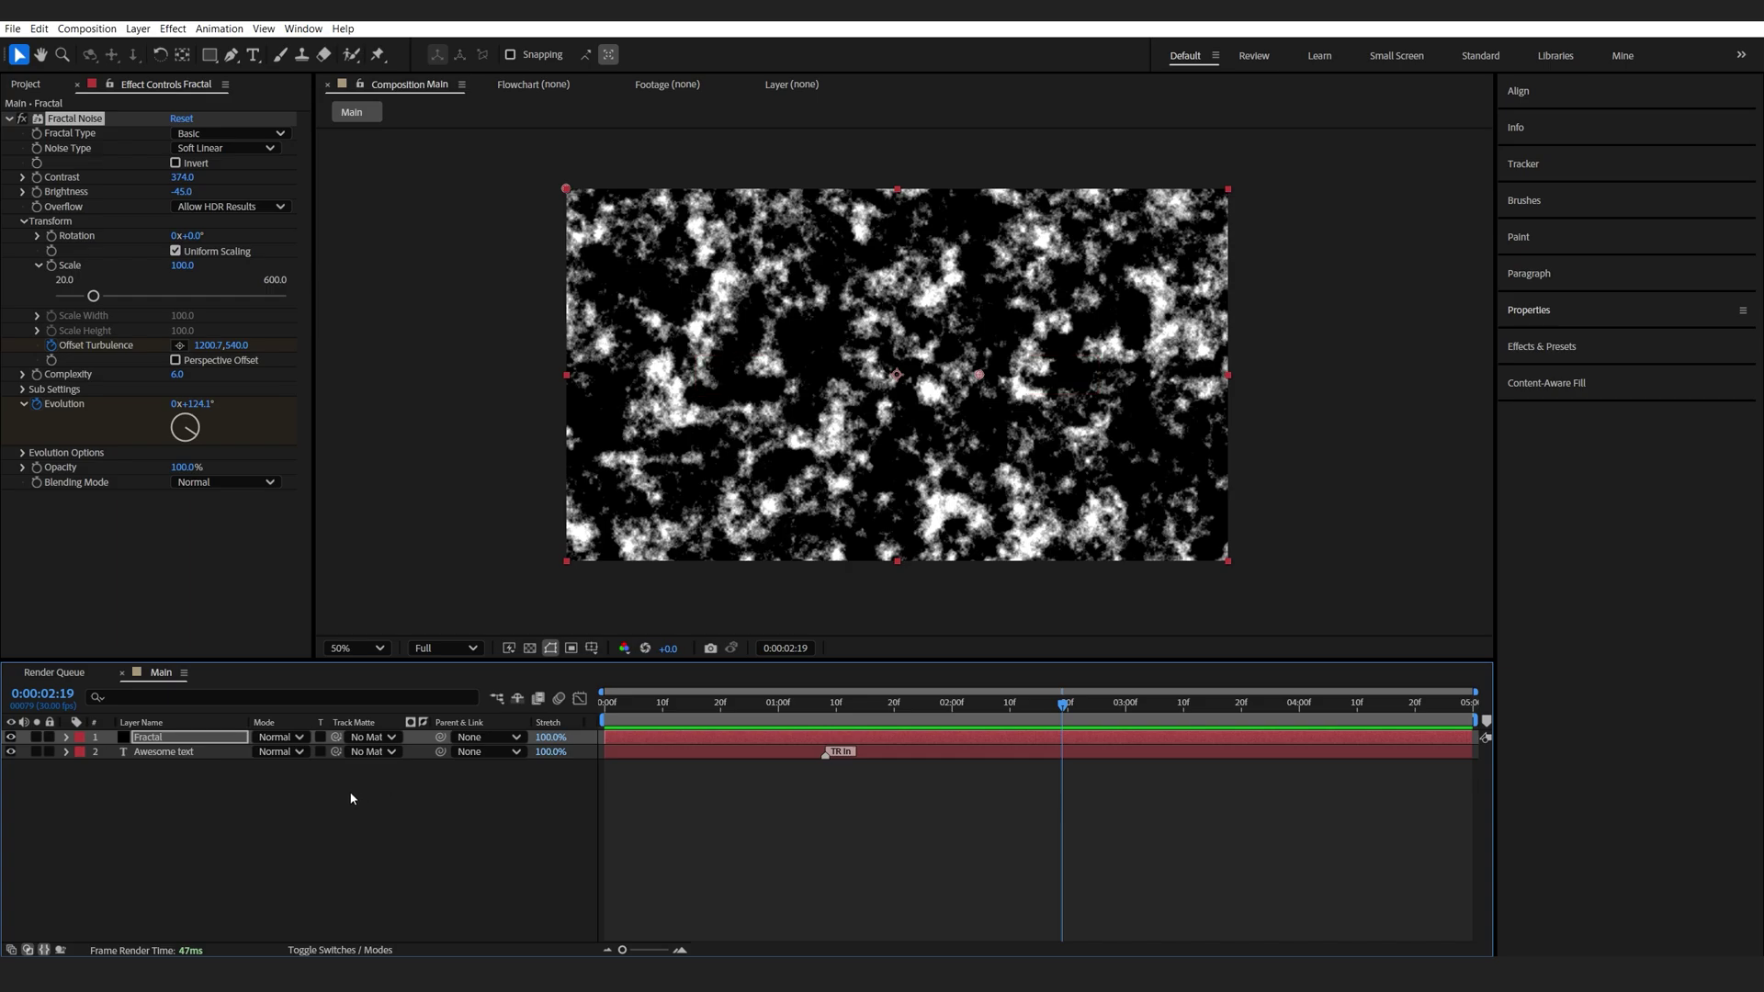
# Step: Apply Fast Box Blur to the Fractal layer and set a Blur Radius
pyautogui.hotkey('ctrl', 'space')
pyautogui.write('fast')
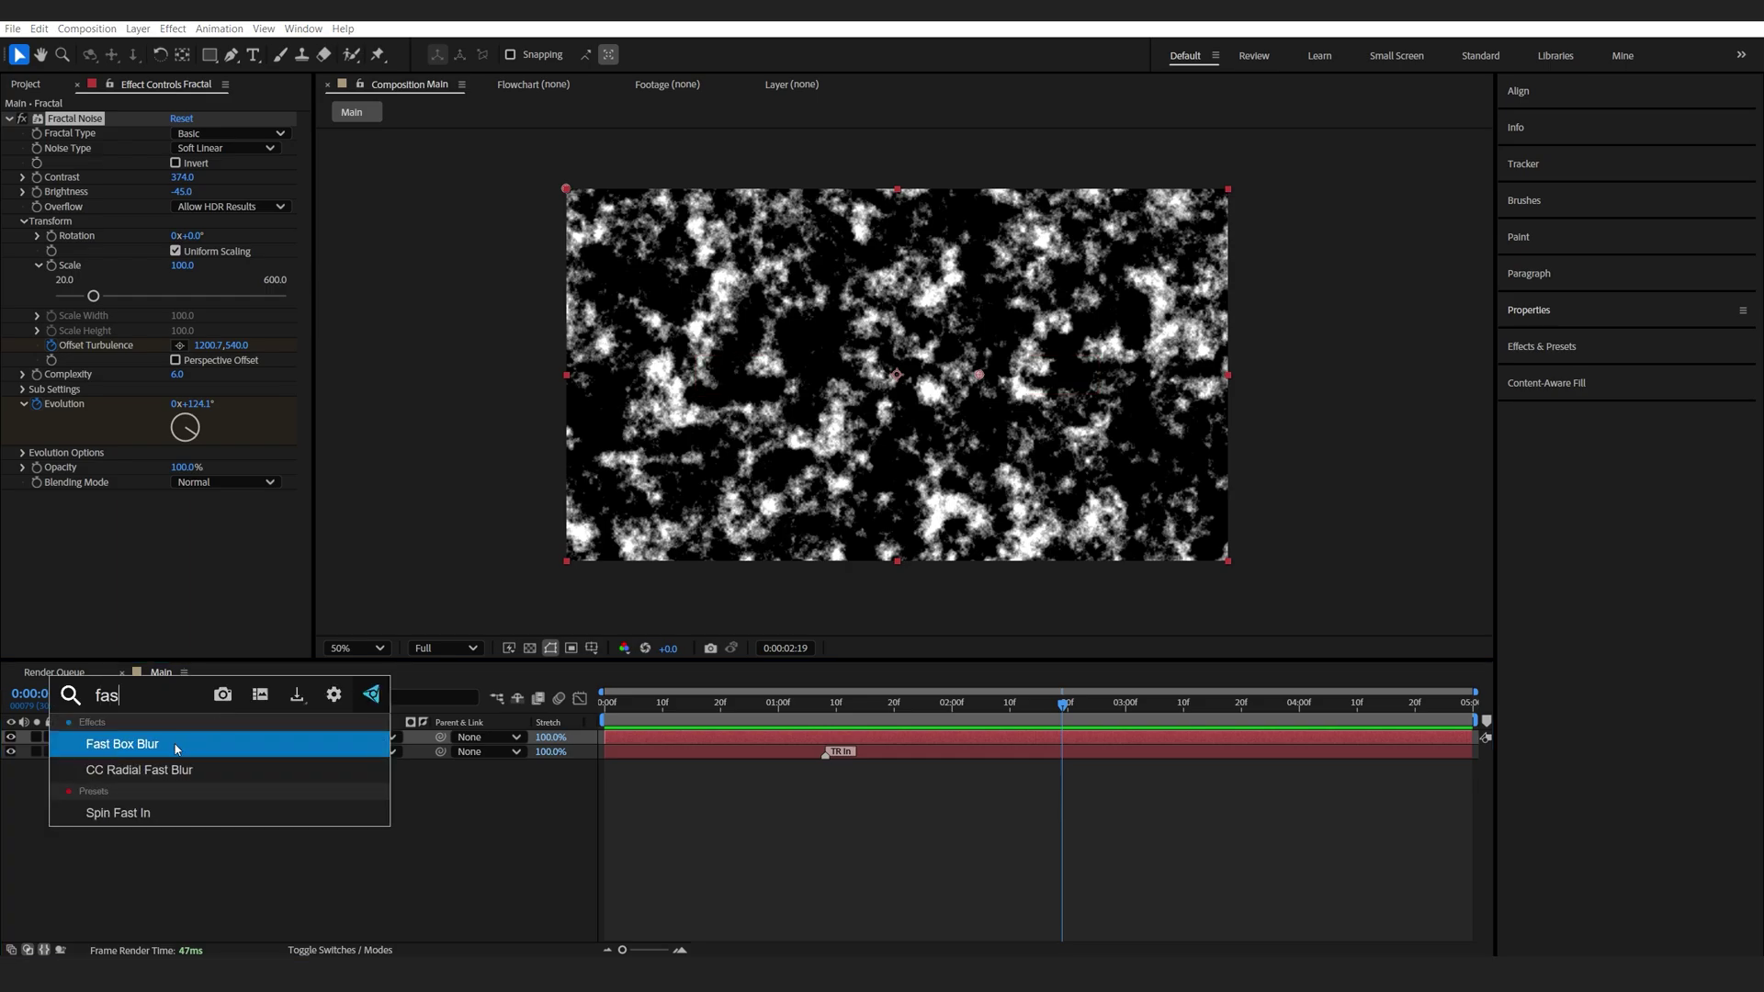
pyautogui.press('Return')
pyautogui.moveTo(178, 511); pyautogui.dragTo(183, 511)
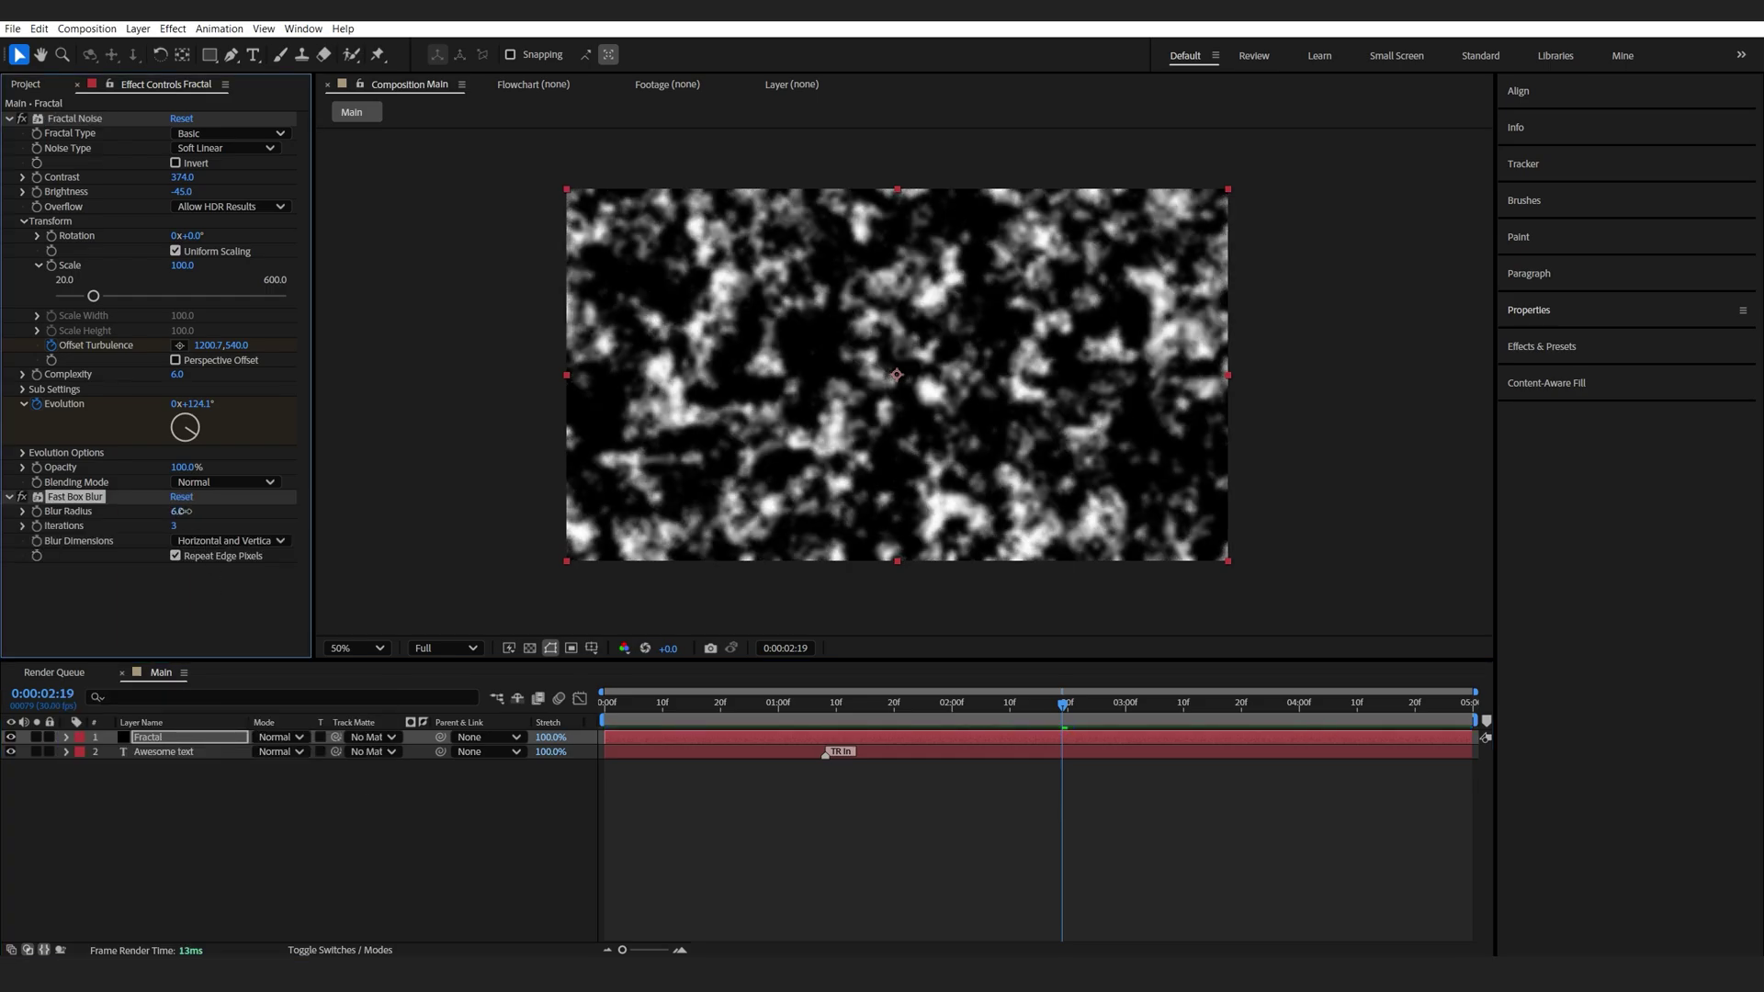
# Step: Use Fractal as an inverted luma track matte for the Awesome text layer and preview
pyautogui.click(190, 753)
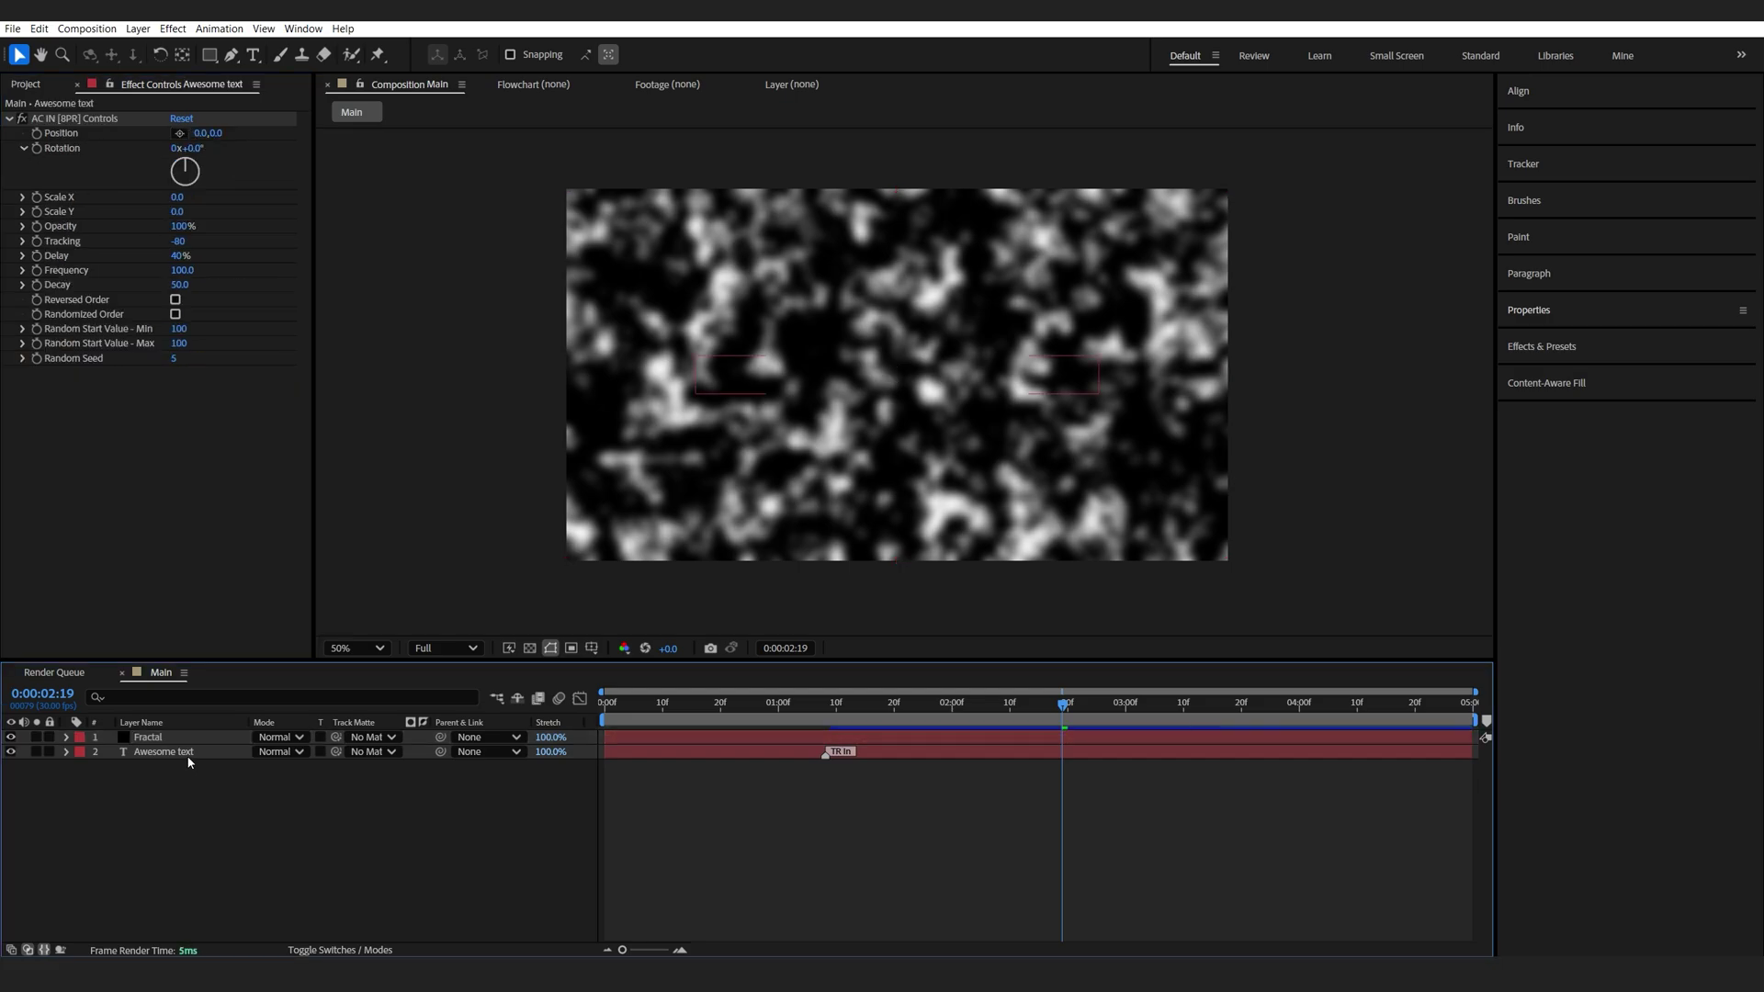
pyautogui.moveTo(335, 752); pyautogui.dragTo(184, 742)
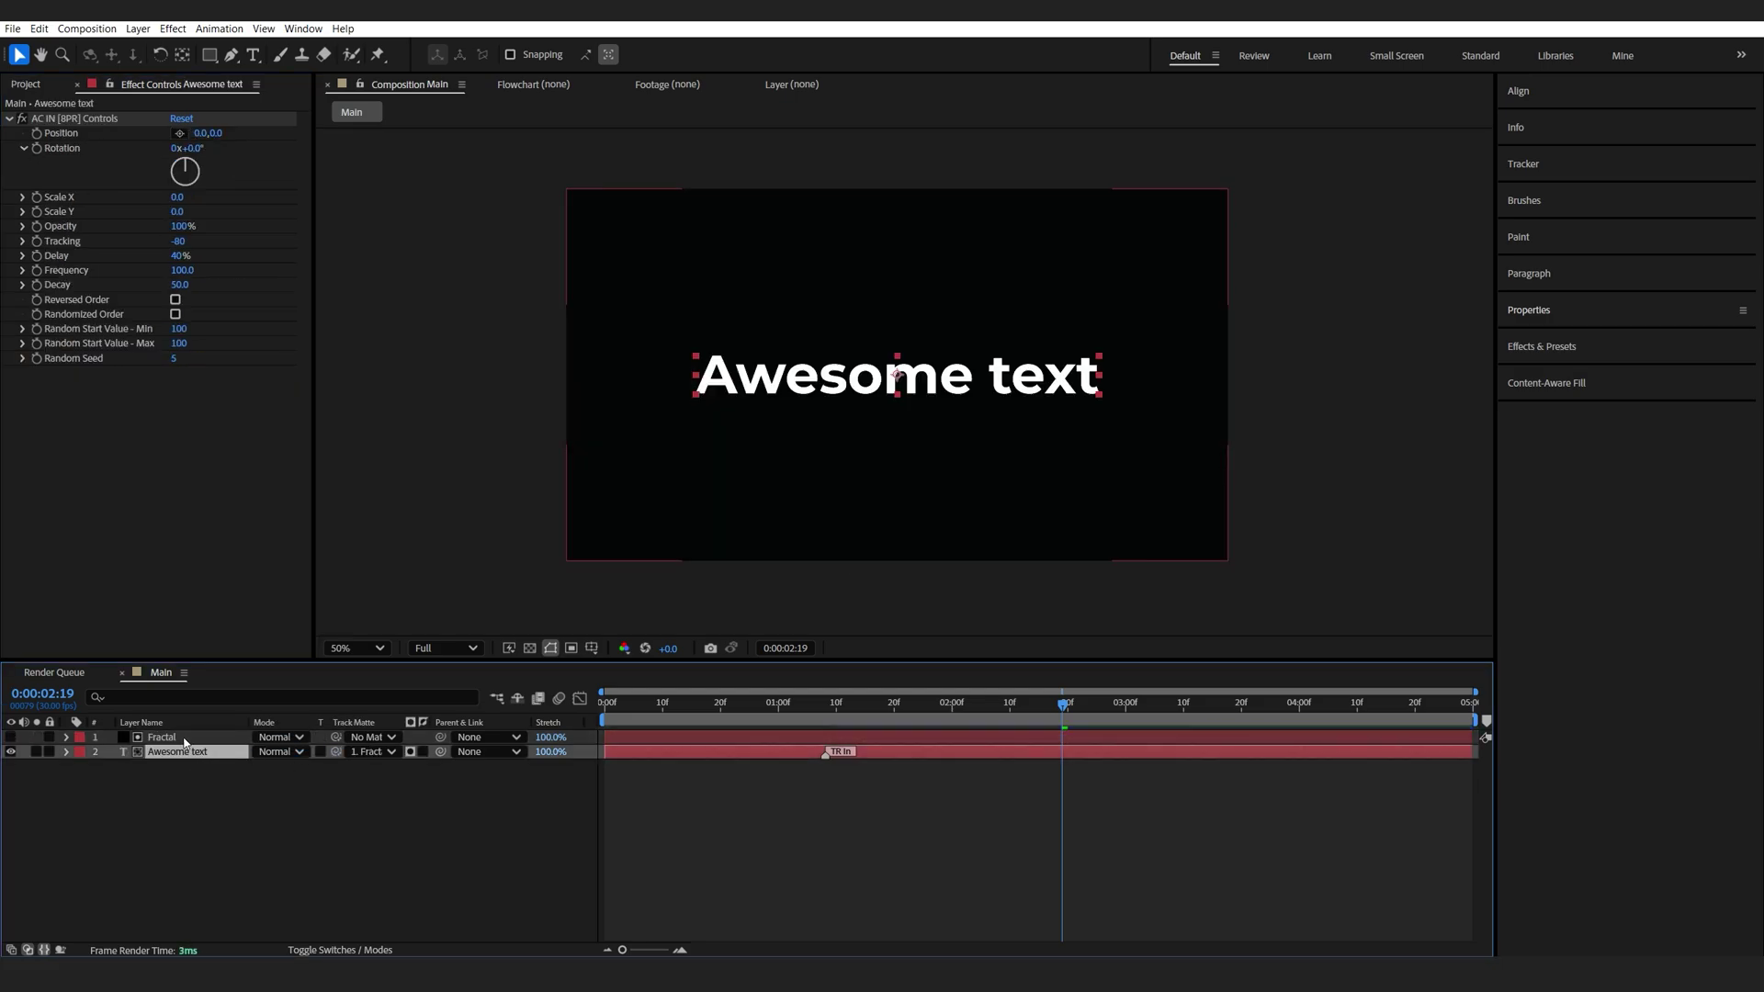
pyautogui.click(410, 752)
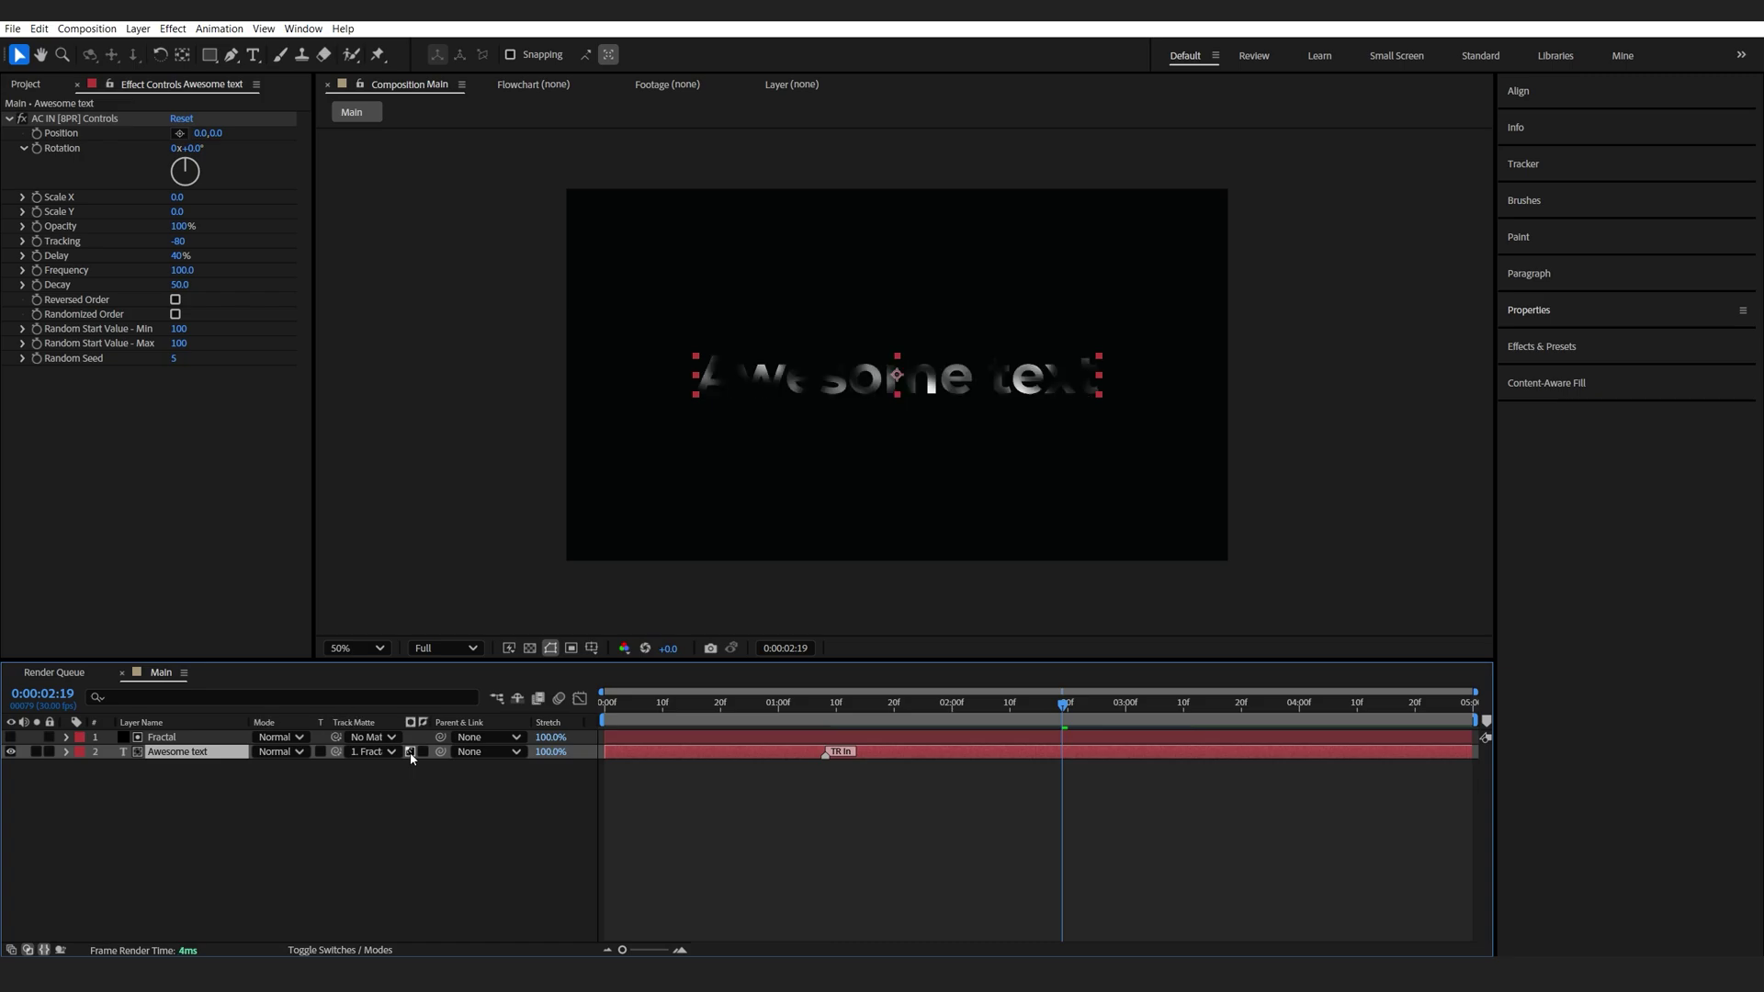
pyautogui.click(422, 751)
pyautogui.press('/')
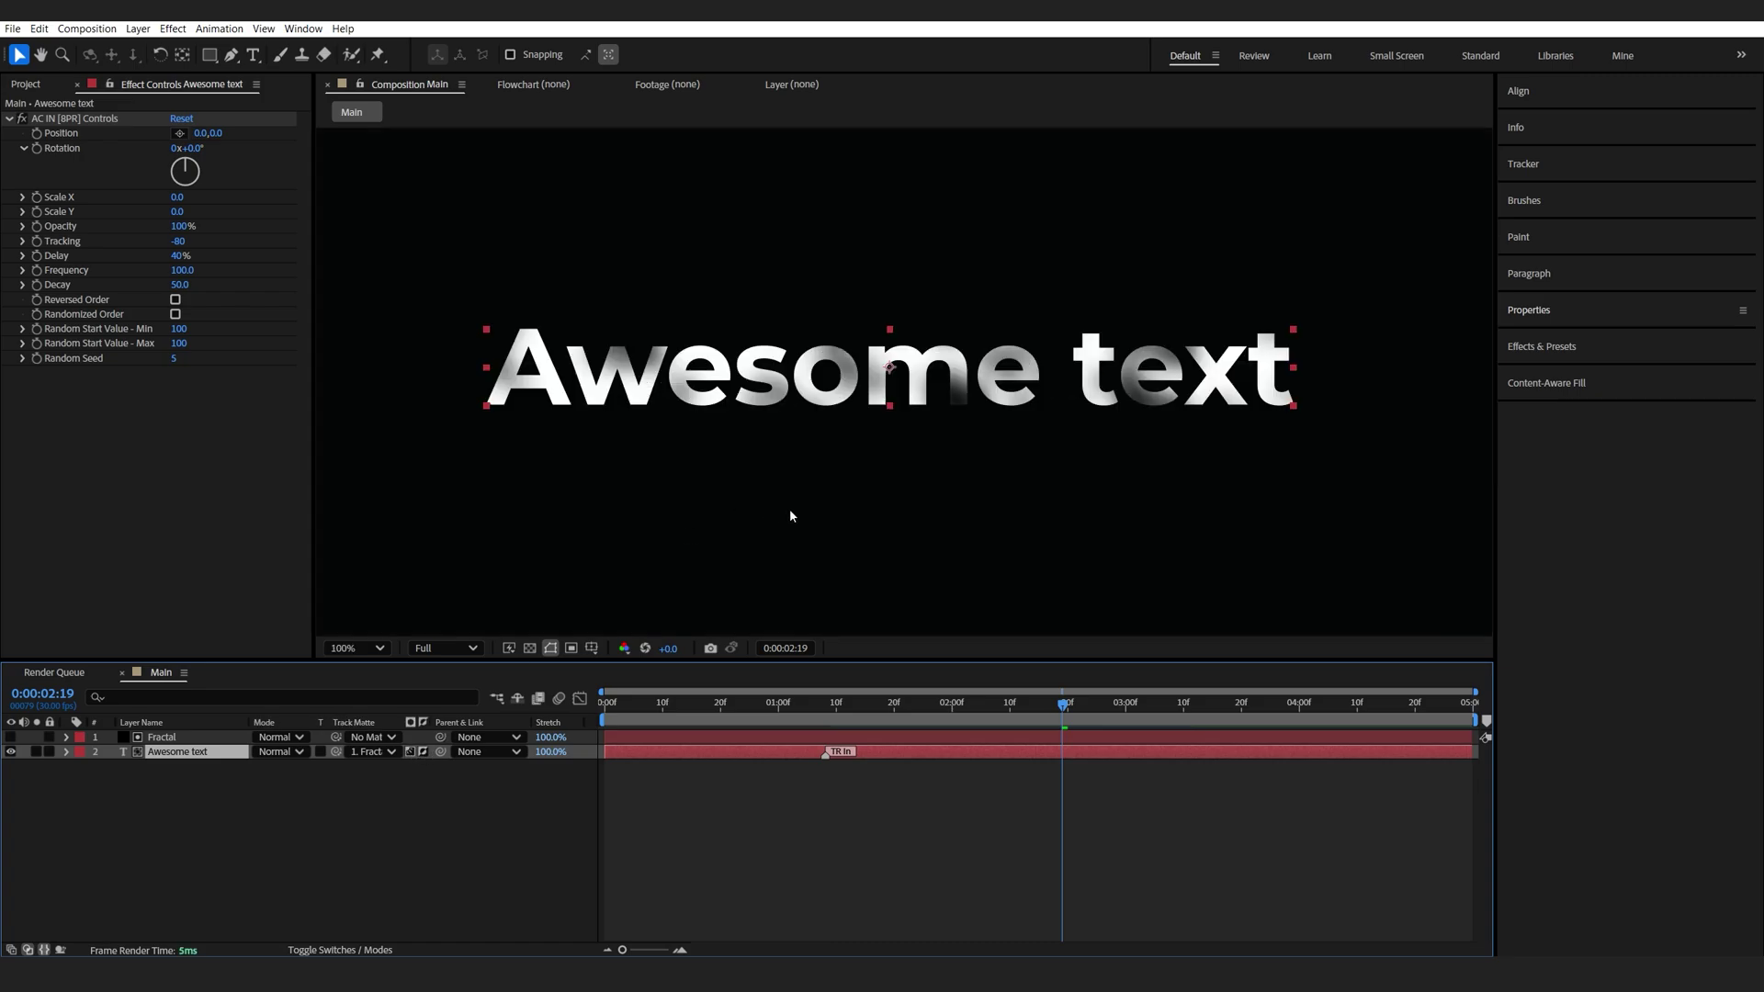
pyautogui.moveTo(900, 717); pyautogui.dragTo(558, 732)
pyautogui.press('space')
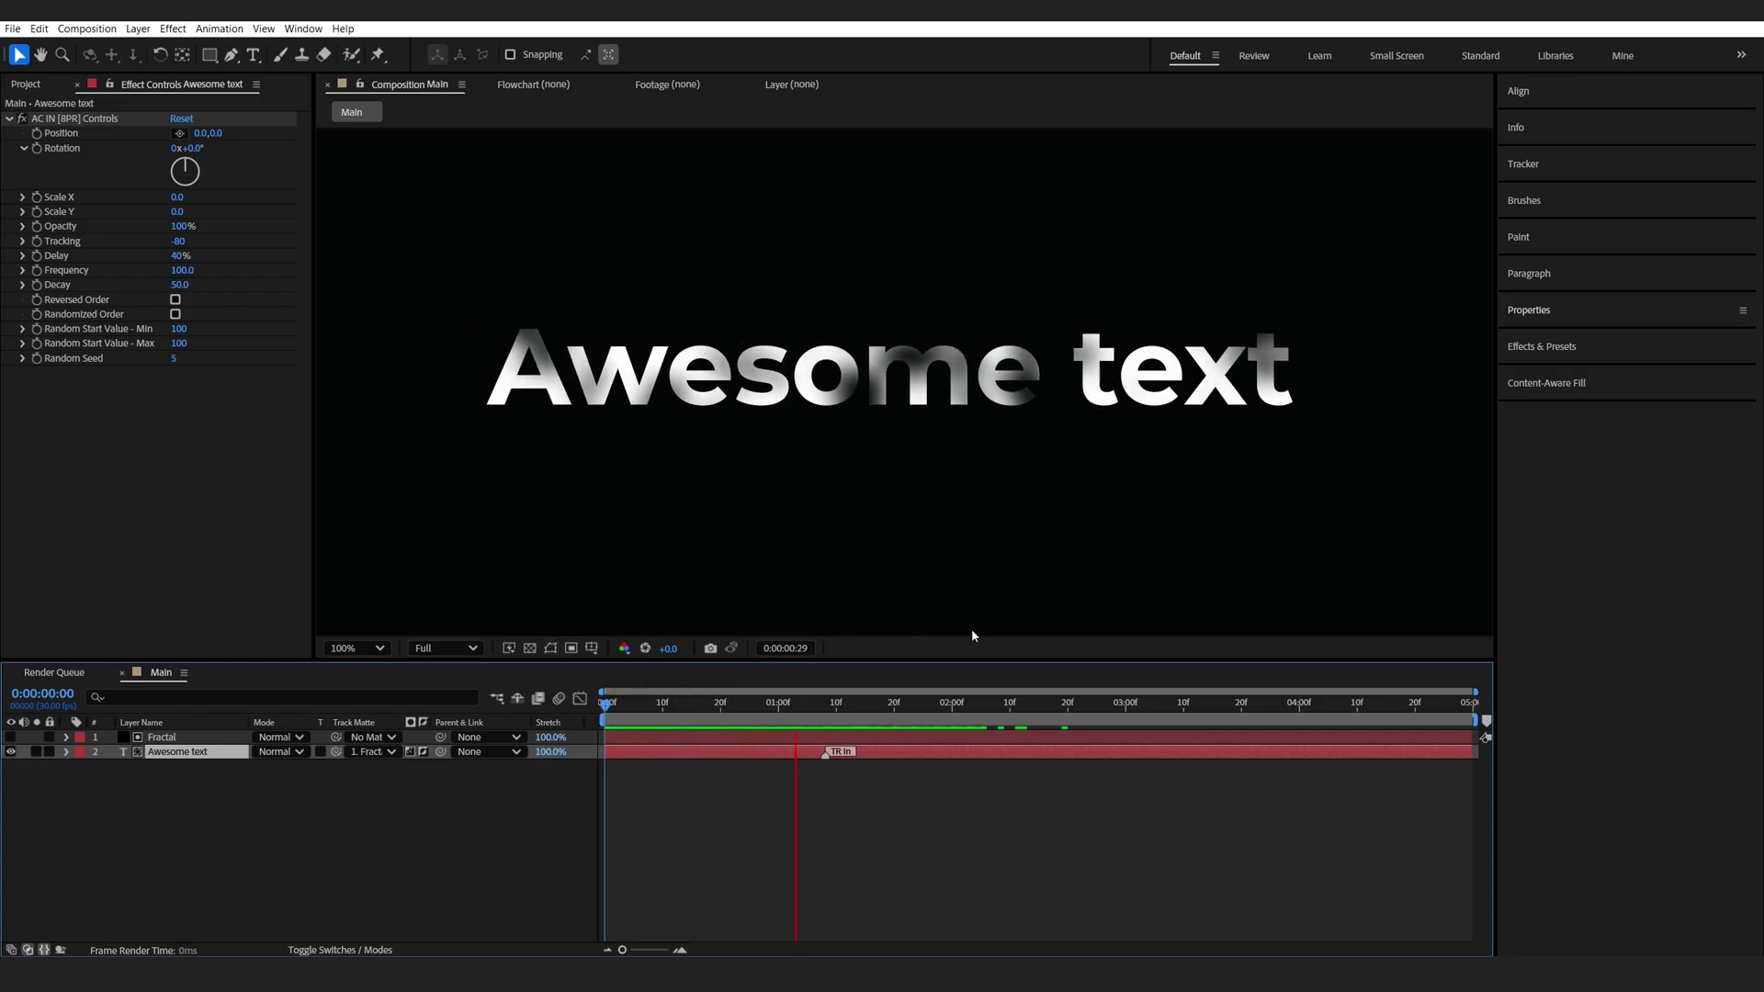
pyautogui.moveTo(1057, 703); pyautogui.dragTo(1261, 720)
# Step: Lower the Fractal layer's opacity, preview the shimmer, and select both layers
pyautogui.click(198, 737)
pyautogui.press('t')
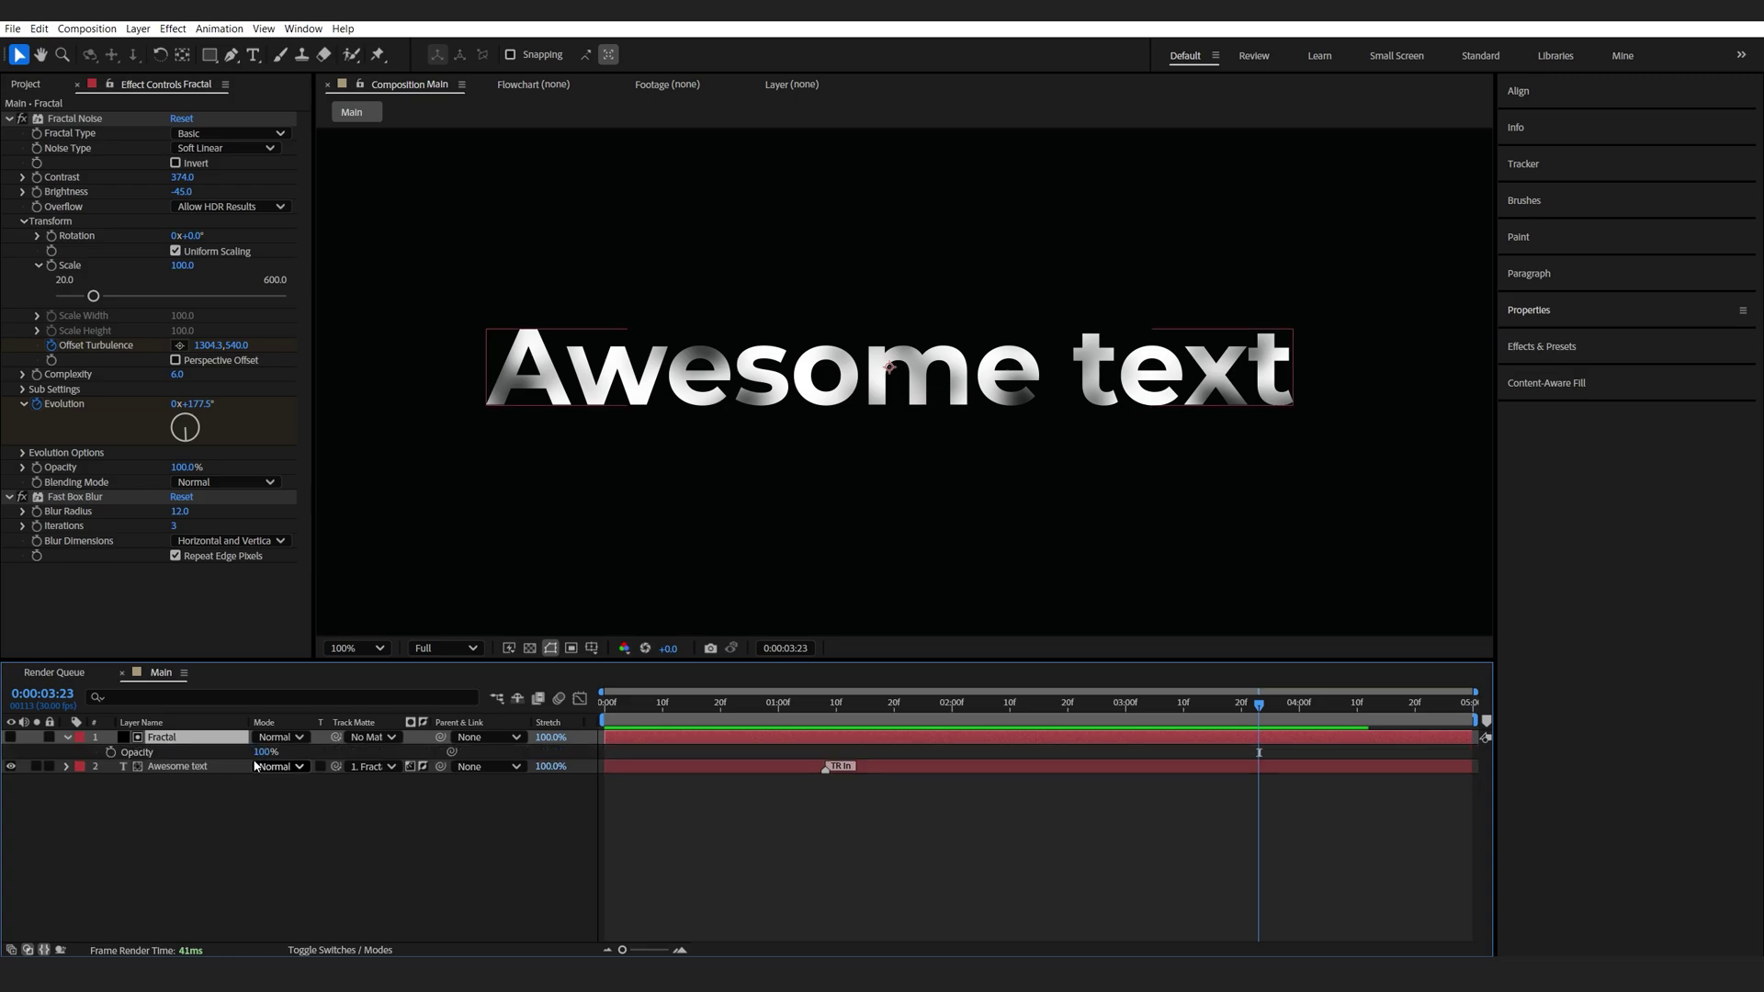
pyautogui.moveTo(266, 753); pyautogui.dragTo(256, 754)
pyautogui.moveTo(1280, 698); pyautogui.dragTo(952, 704)
pyautogui.press('space')
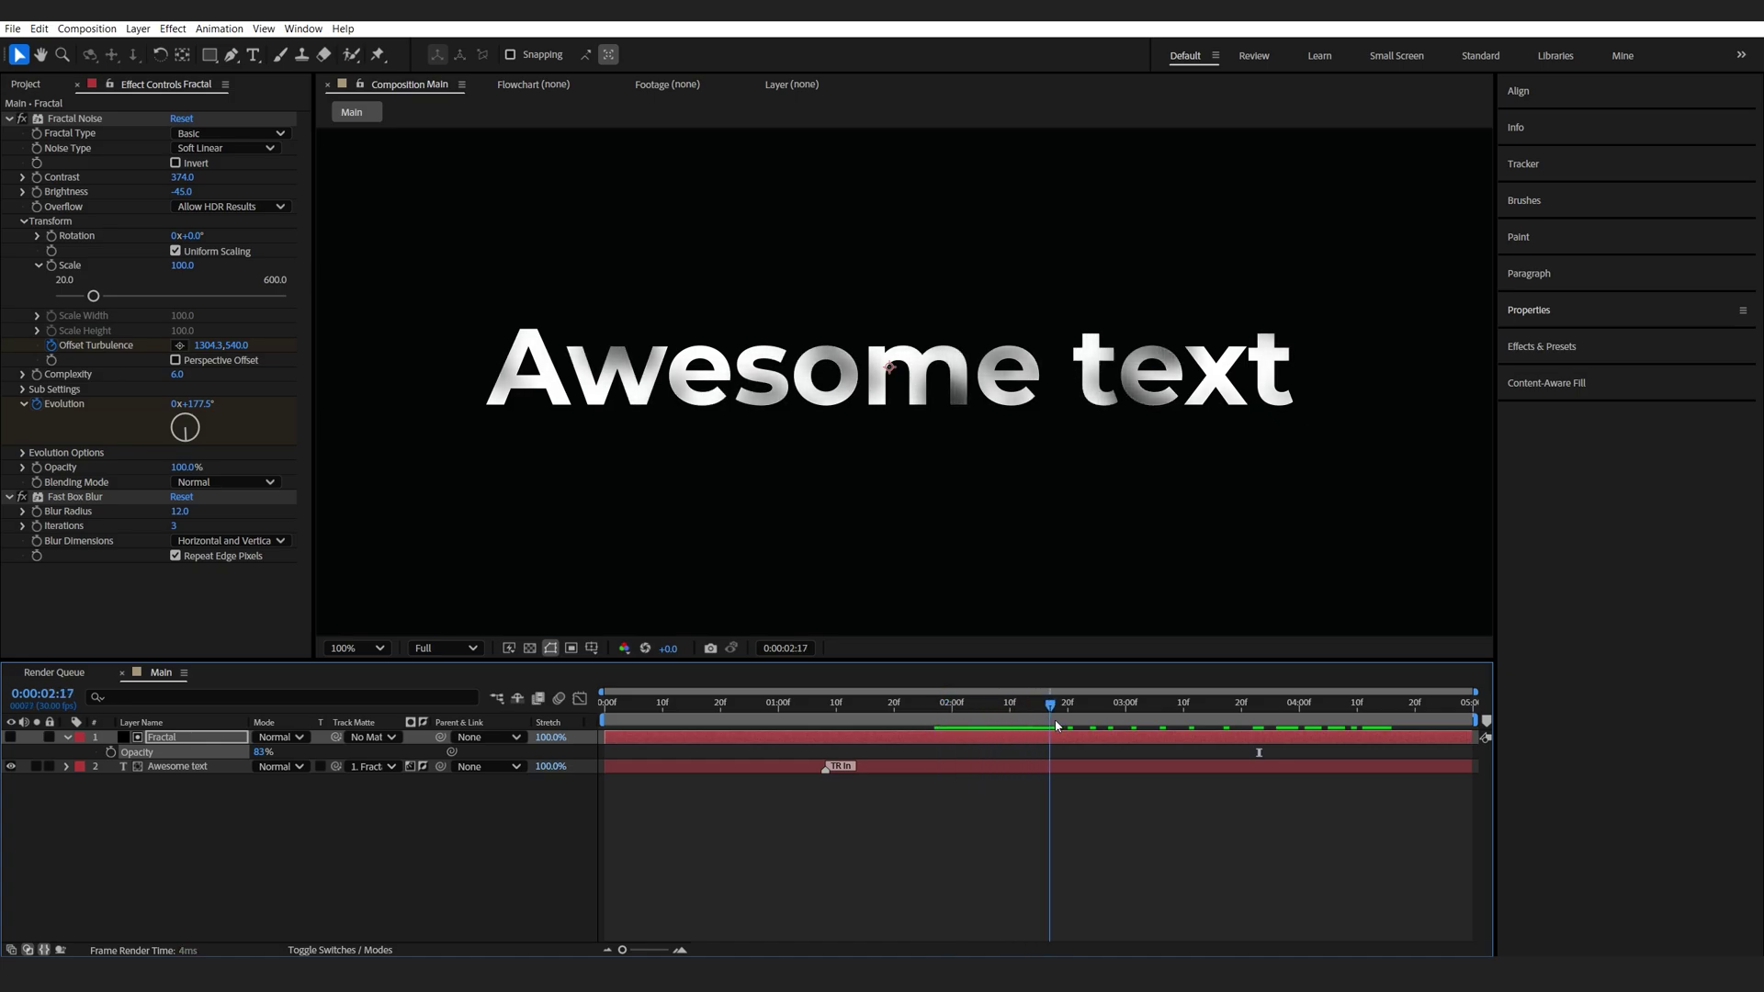
pyautogui.press('space')
pyautogui.press('t')
pyautogui.moveTo(331, 837); pyautogui.dragTo(181, 752)
# Step: Duplicate both layers, set the copied text's Track Matte to No Matte, and rename it Glow
pyautogui.hotkey('ctrl', 'd')
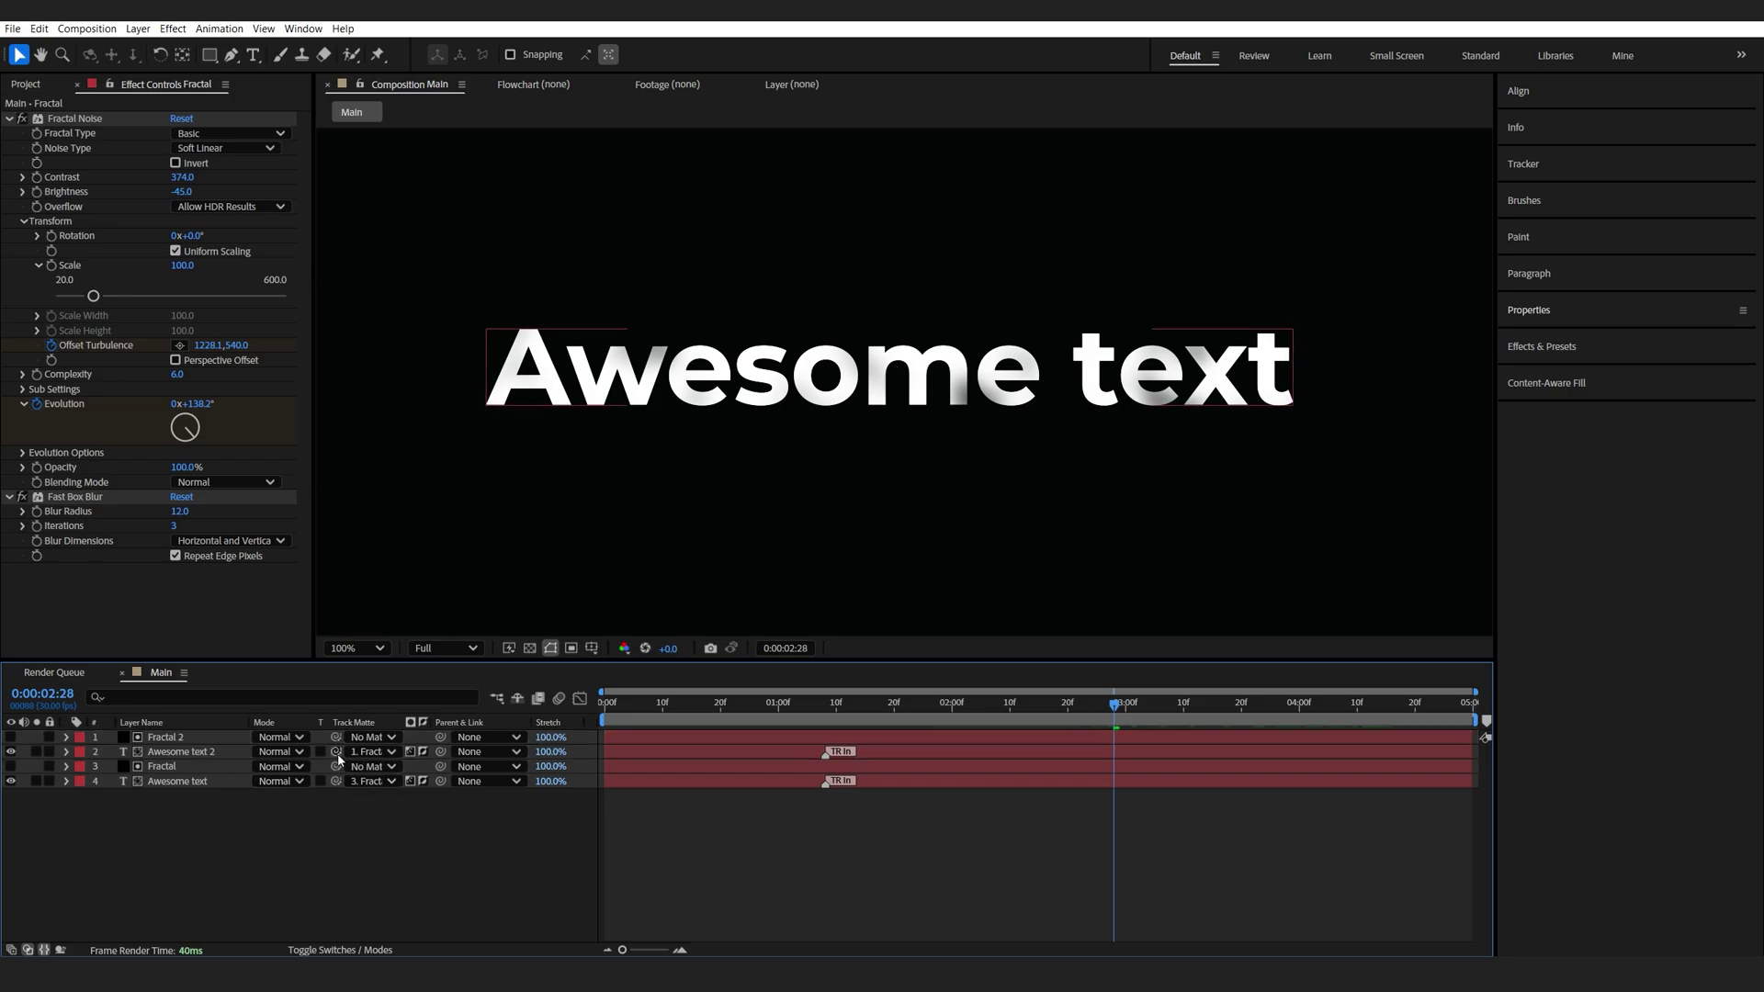
pyautogui.click(370, 753)
pyautogui.click(370, 769)
pyautogui.click(181, 753)
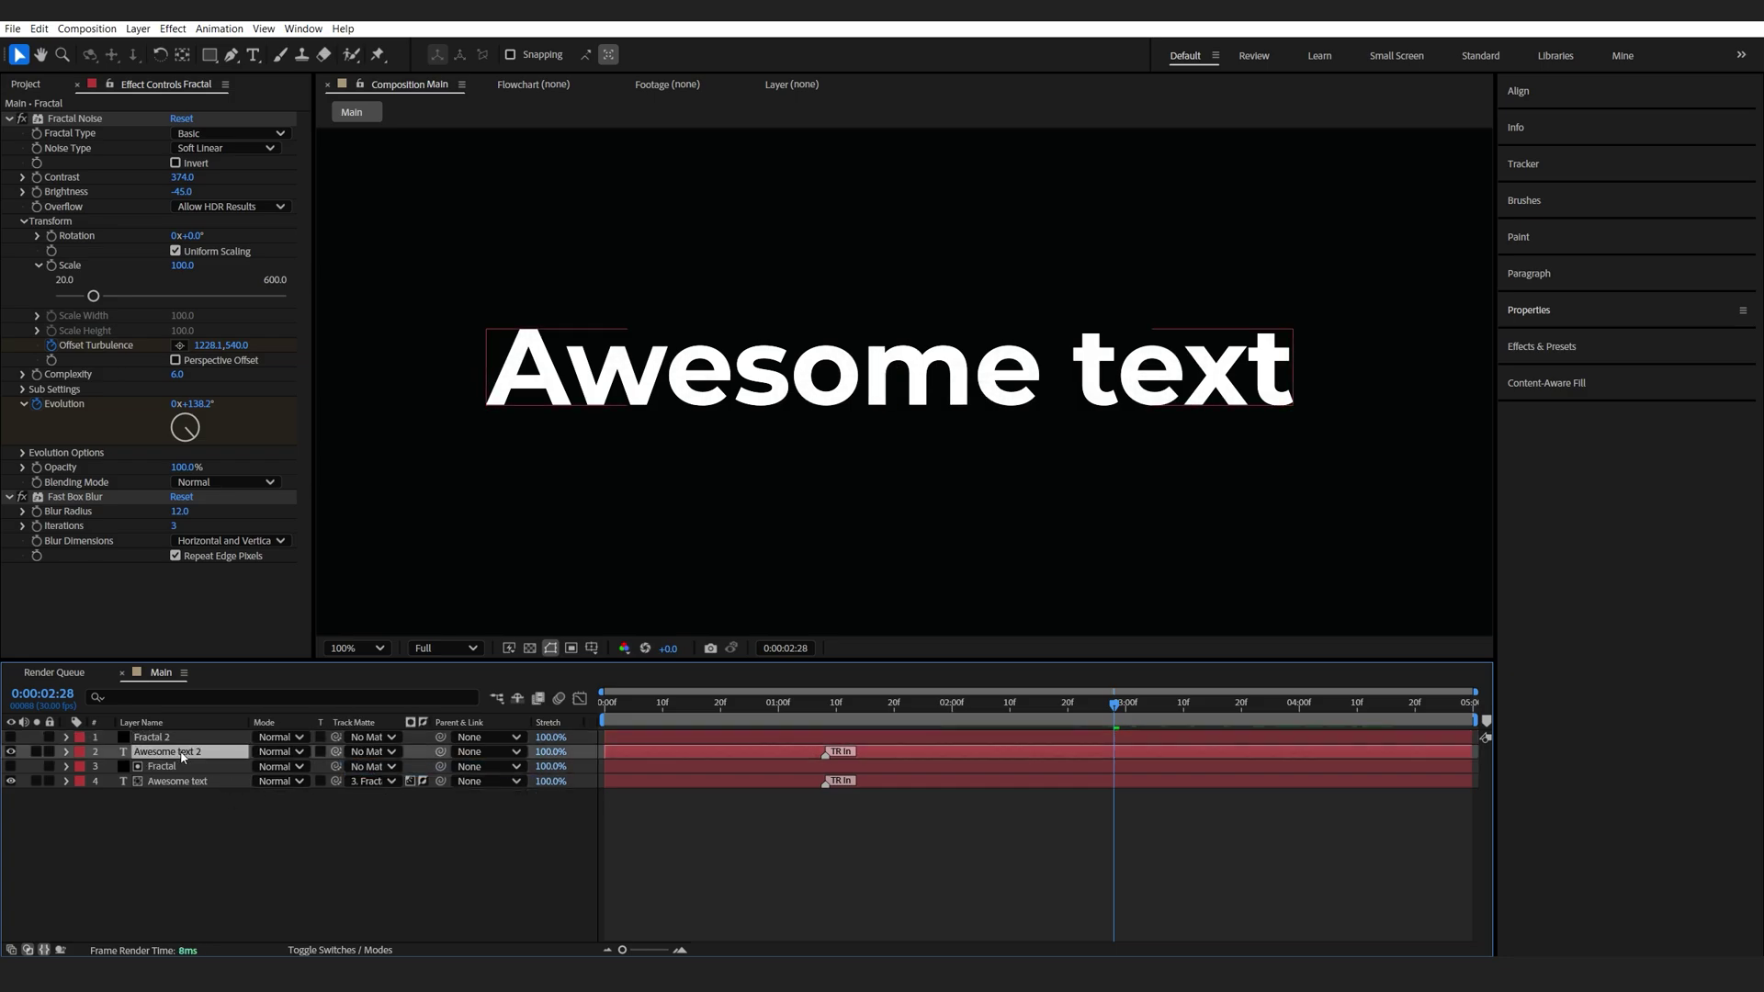
pyautogui.press('Return')
pyautogui.write('Glow')
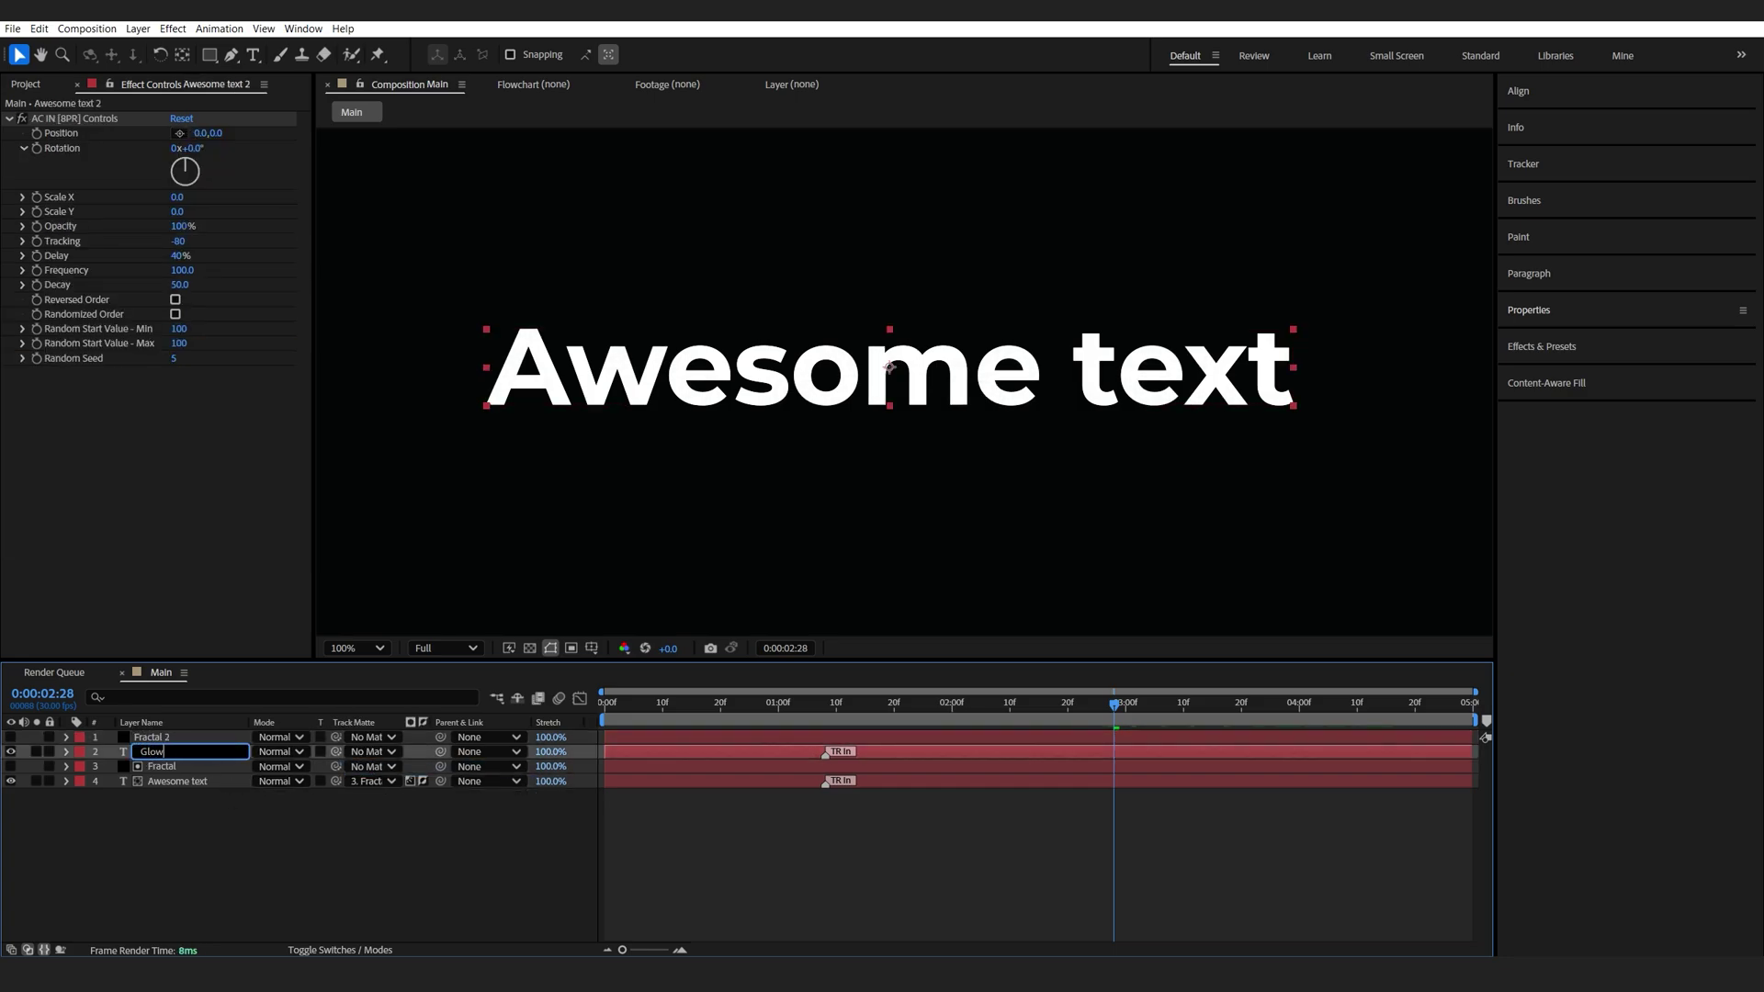
pyautogui.press('Return')
# Step: Rename the duplicate fractal layer to Fractal Glow
pyautogui.click(172, 737)
pyautogui.press('Return')
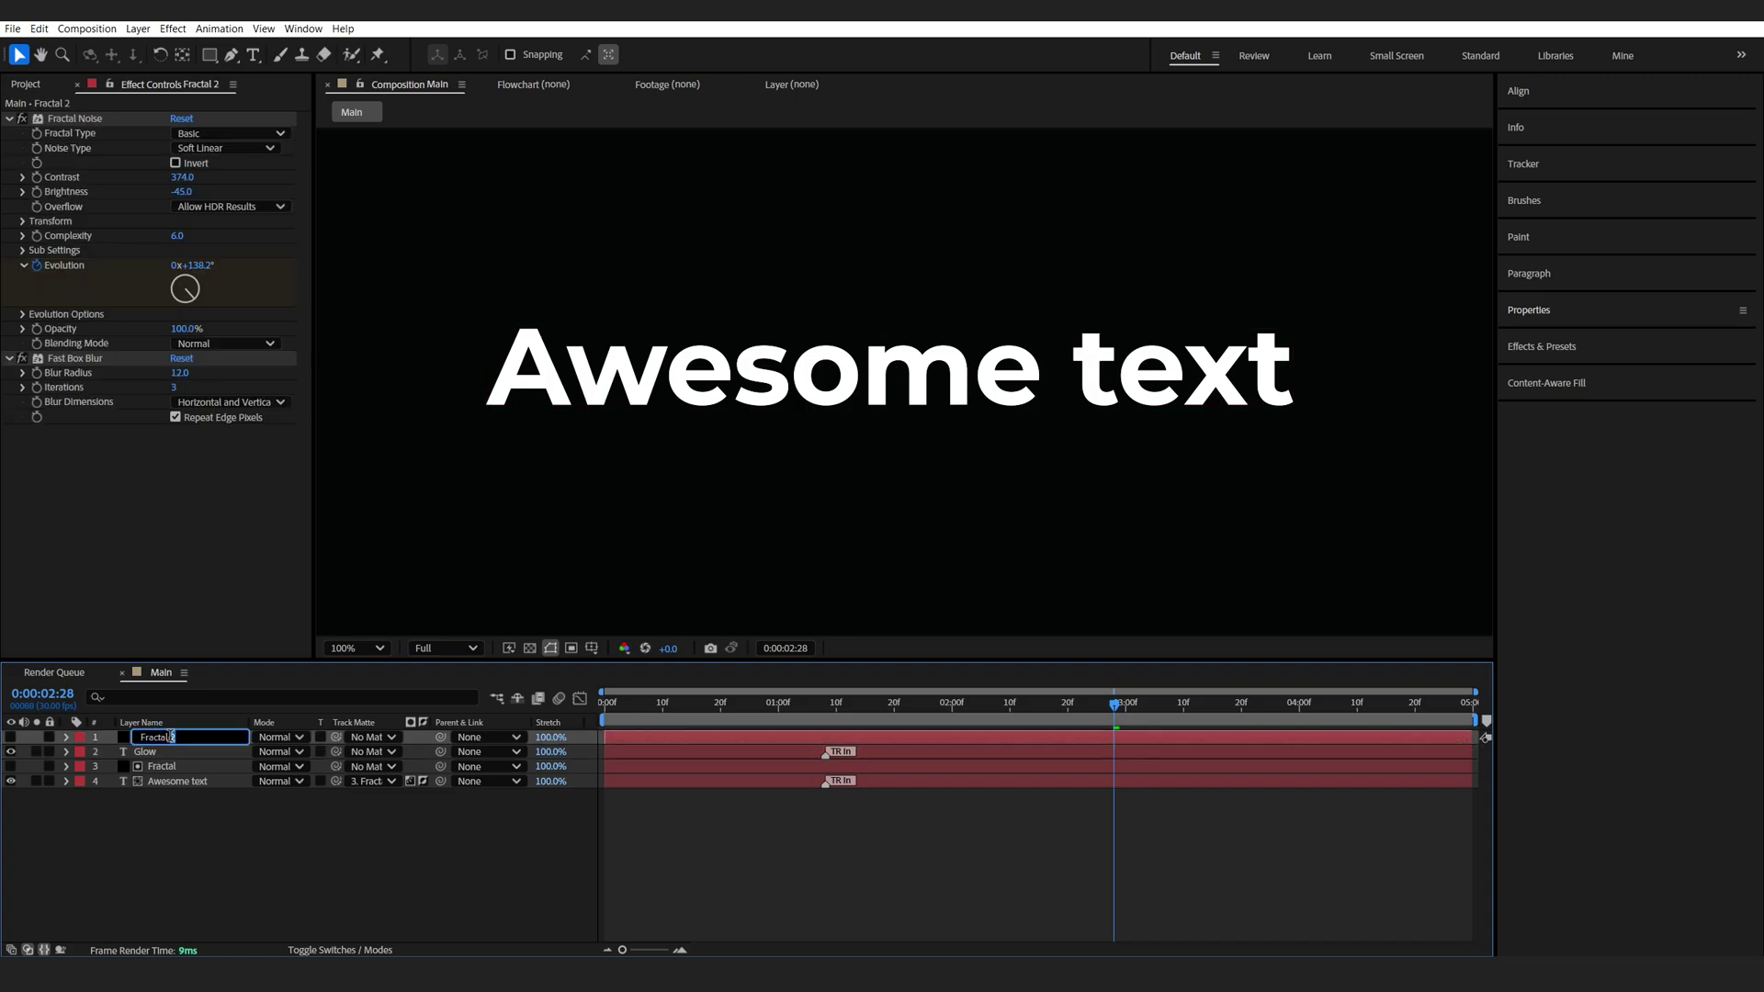
pyautogui.write('Fractal Glow')
pyautogui.press('Return')
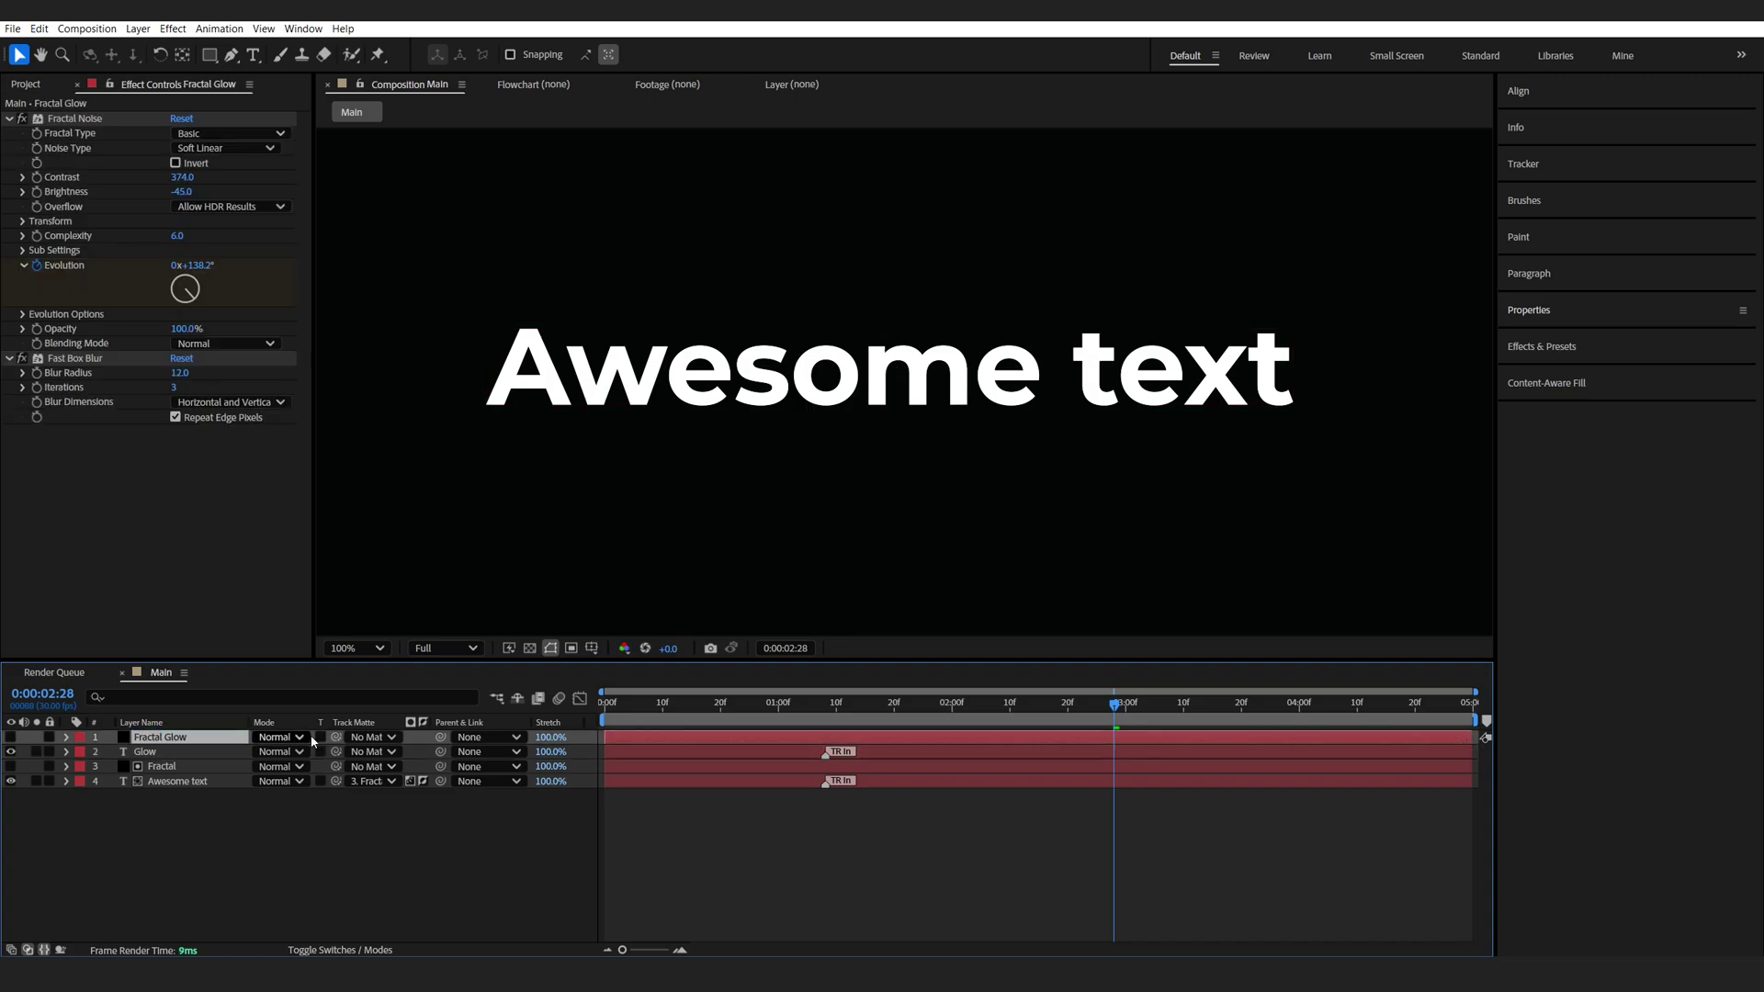
pyautogui.hotkey('ctrl', 'Down')
# Step: Apply CC Composite to Glow with Top Layer 1. Fractal Glow using Effects & Masks
pyautogui.click(175, 754)
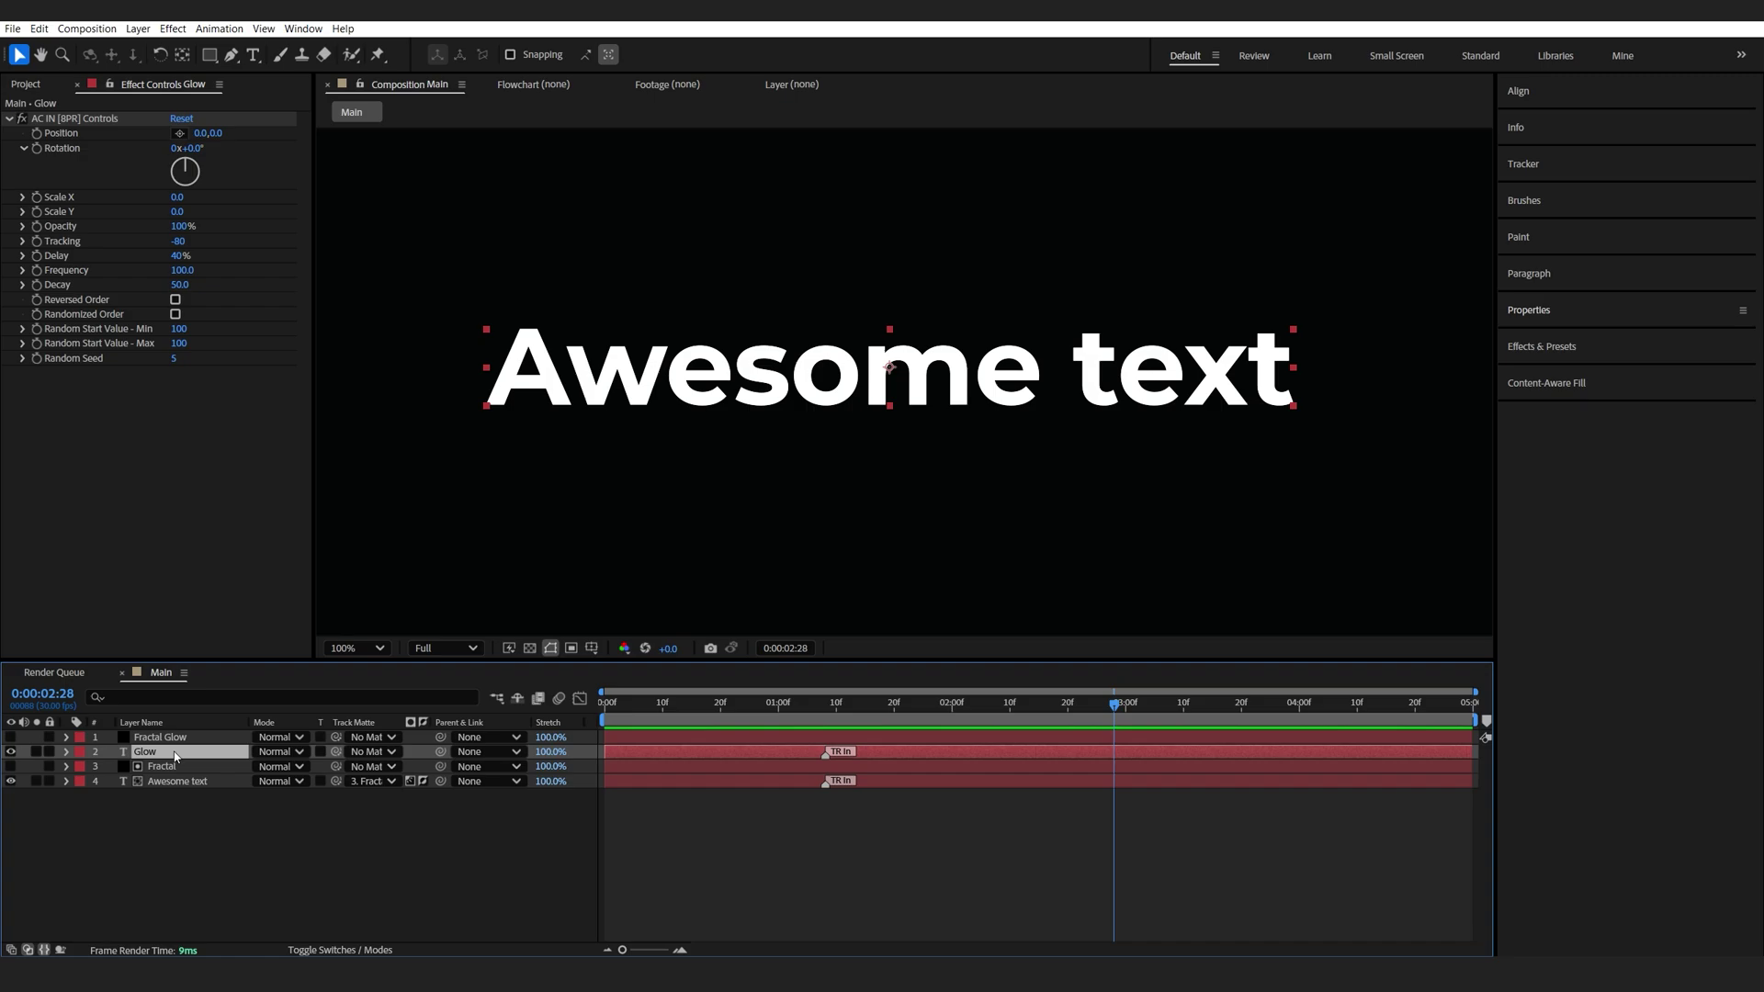
pyautogui.hotkey('ctrl', 'space')
pyautogui.write('cc c')
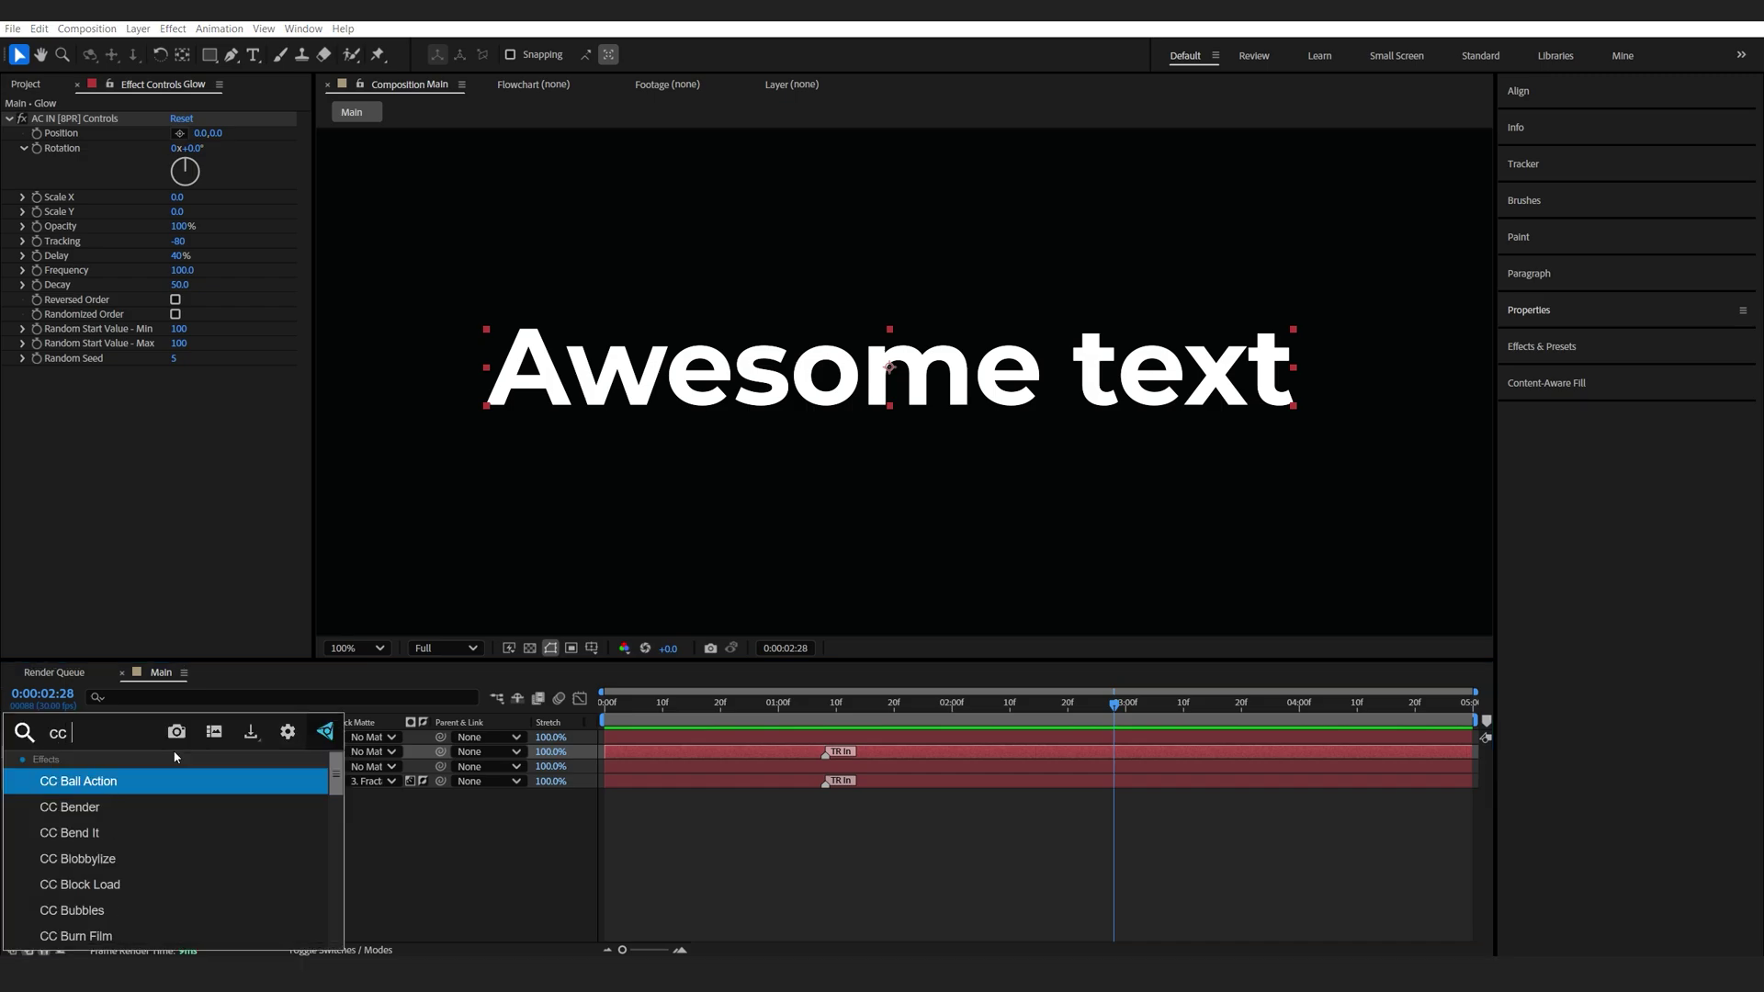
pyautogui.click(101, 827)
pyautogui.click(198, 387)
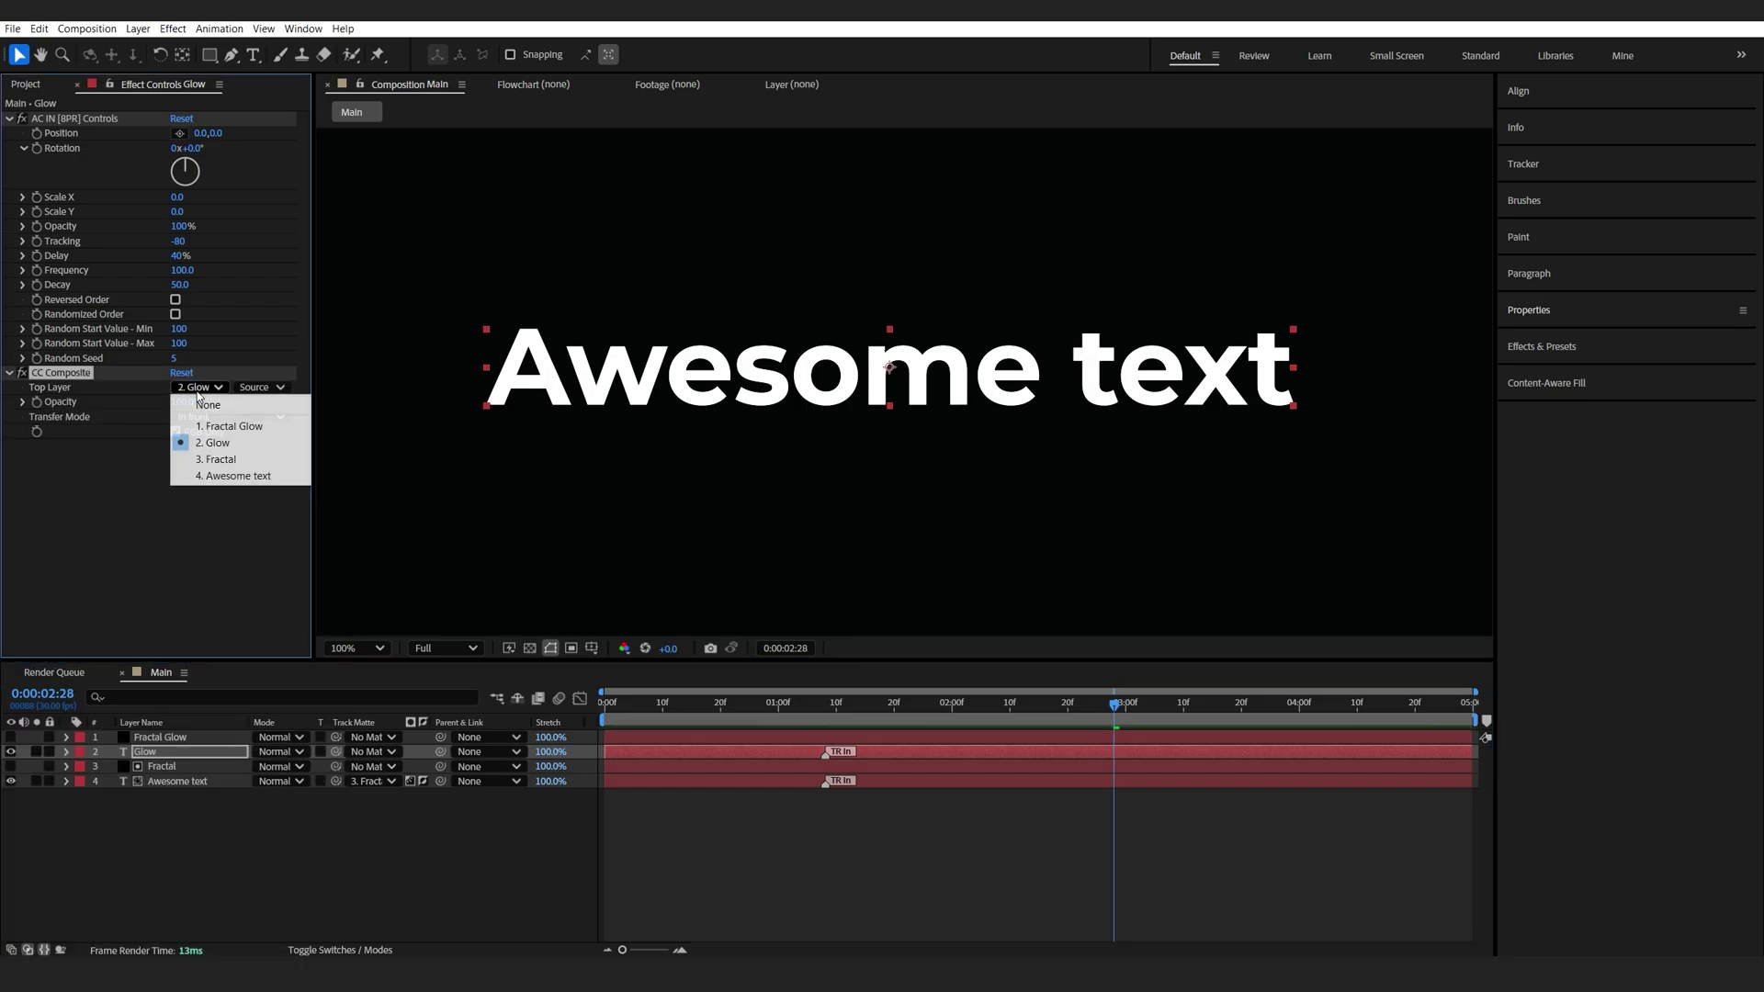
pyautogui.click(217, 427)
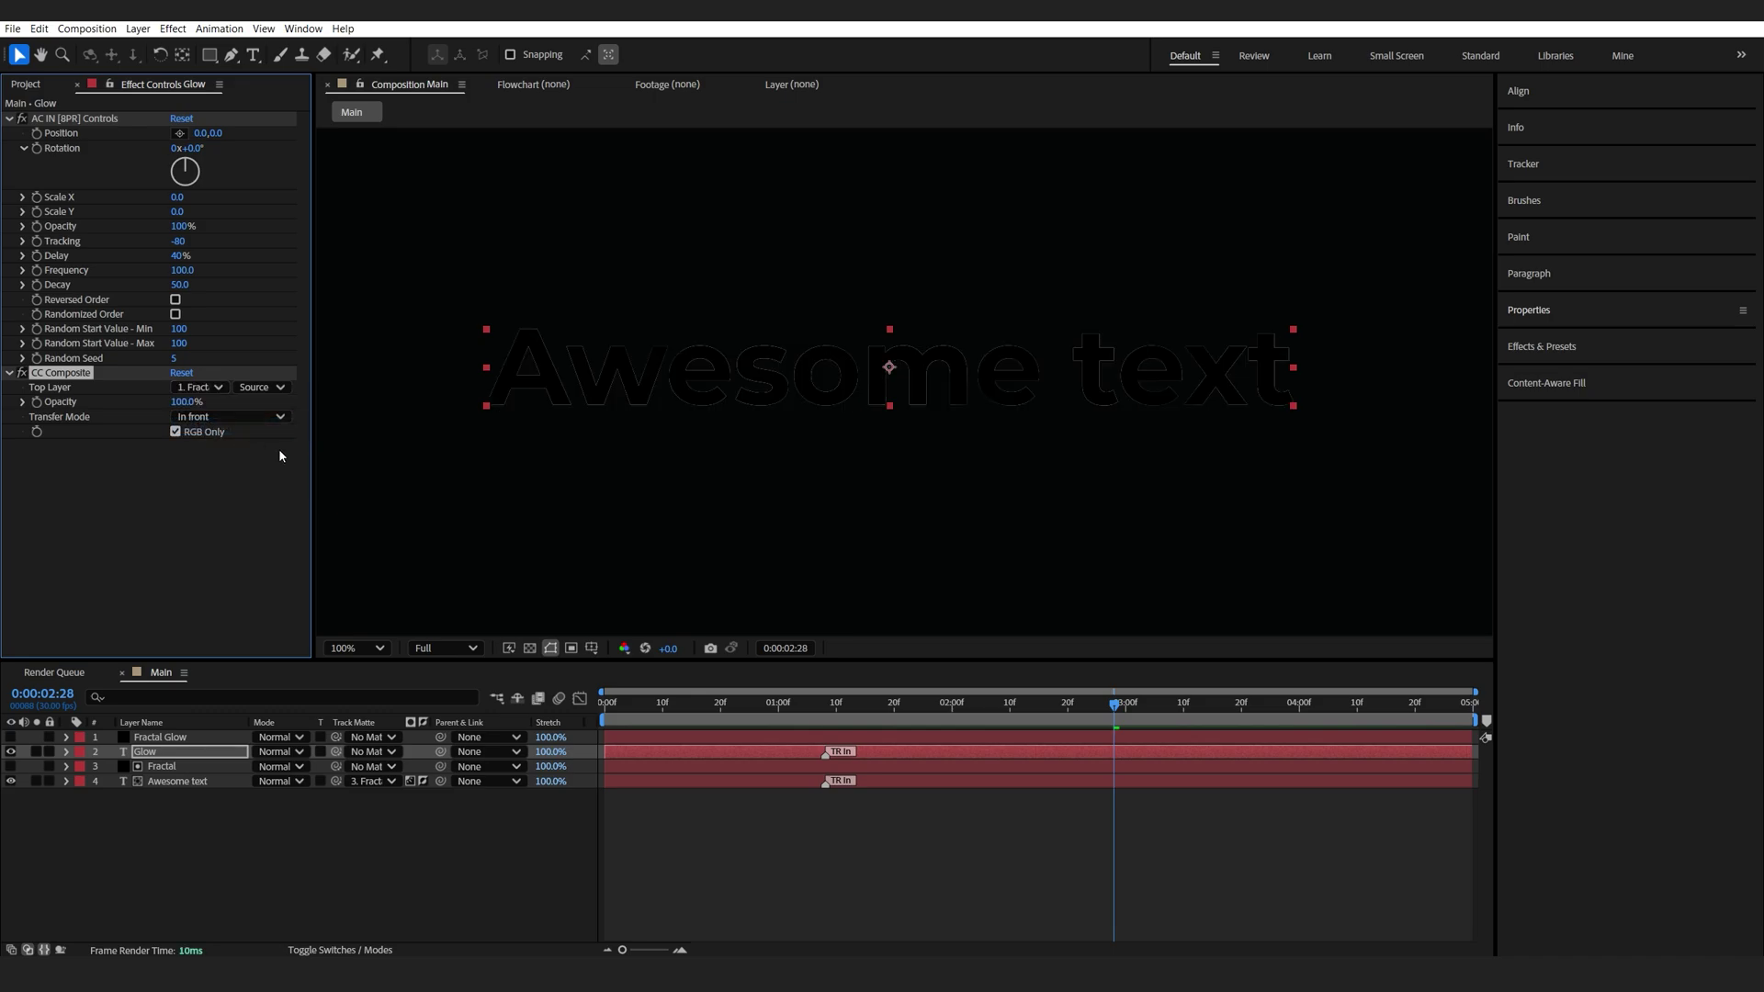
pyautogui.click(261, 388)
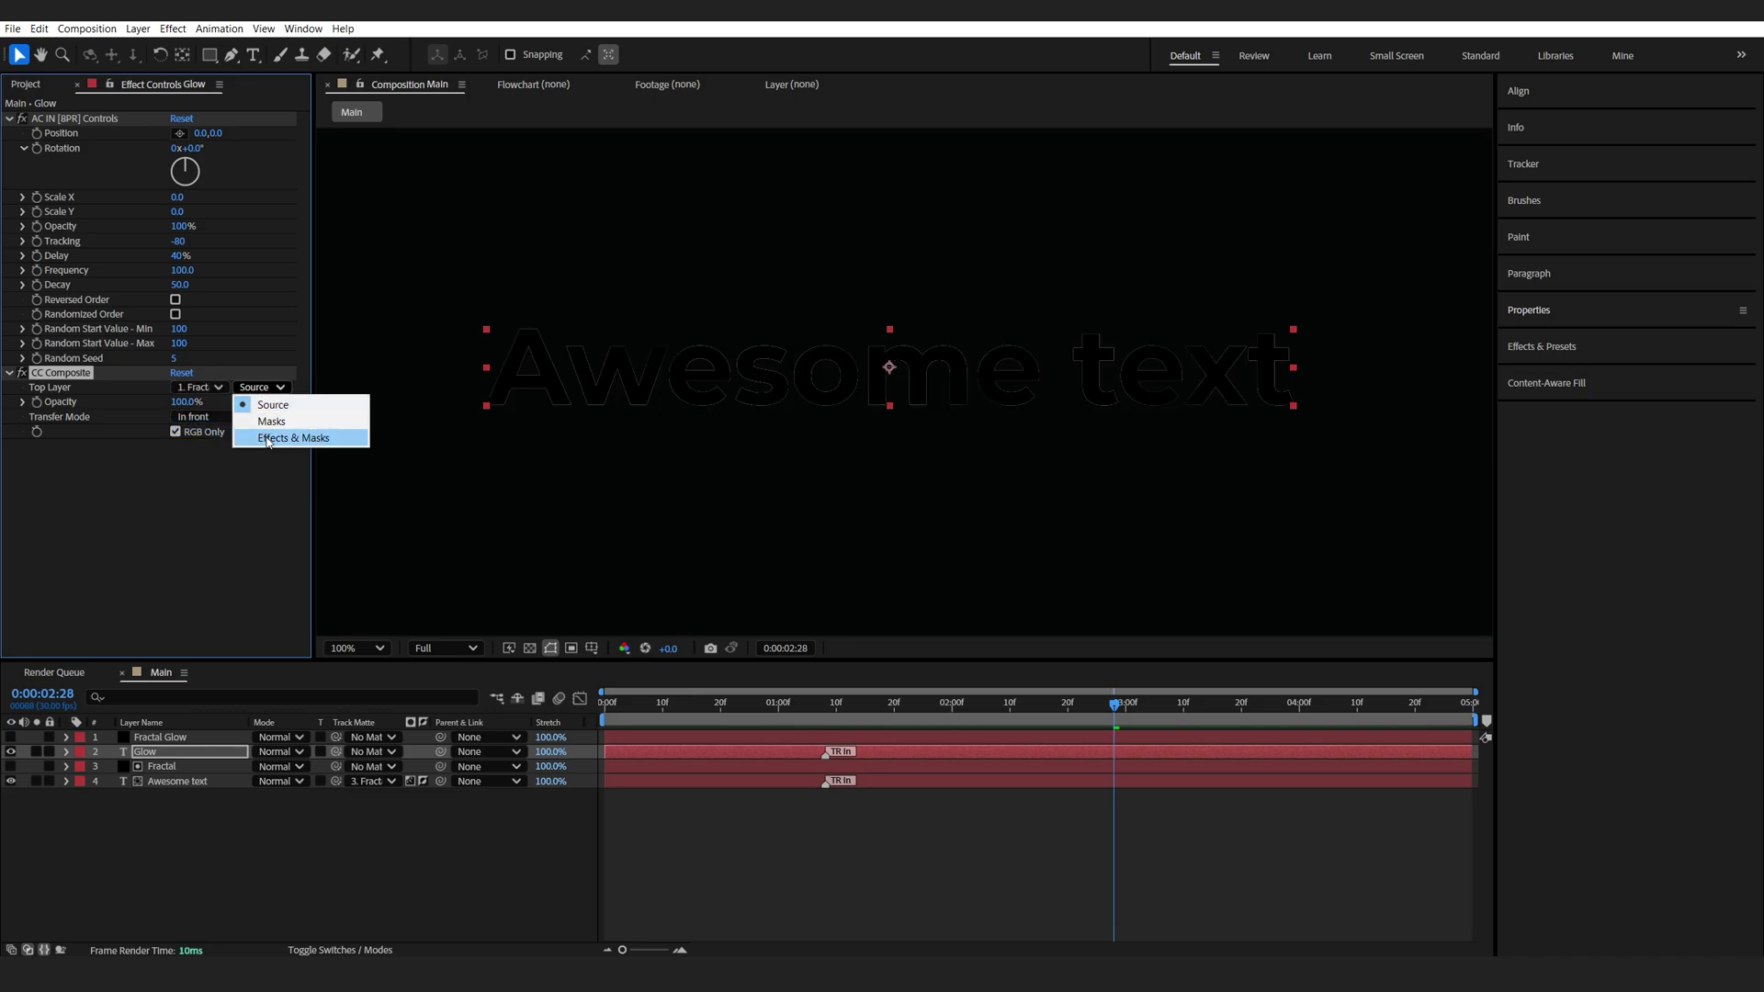
pyautogui.click(268, 439)
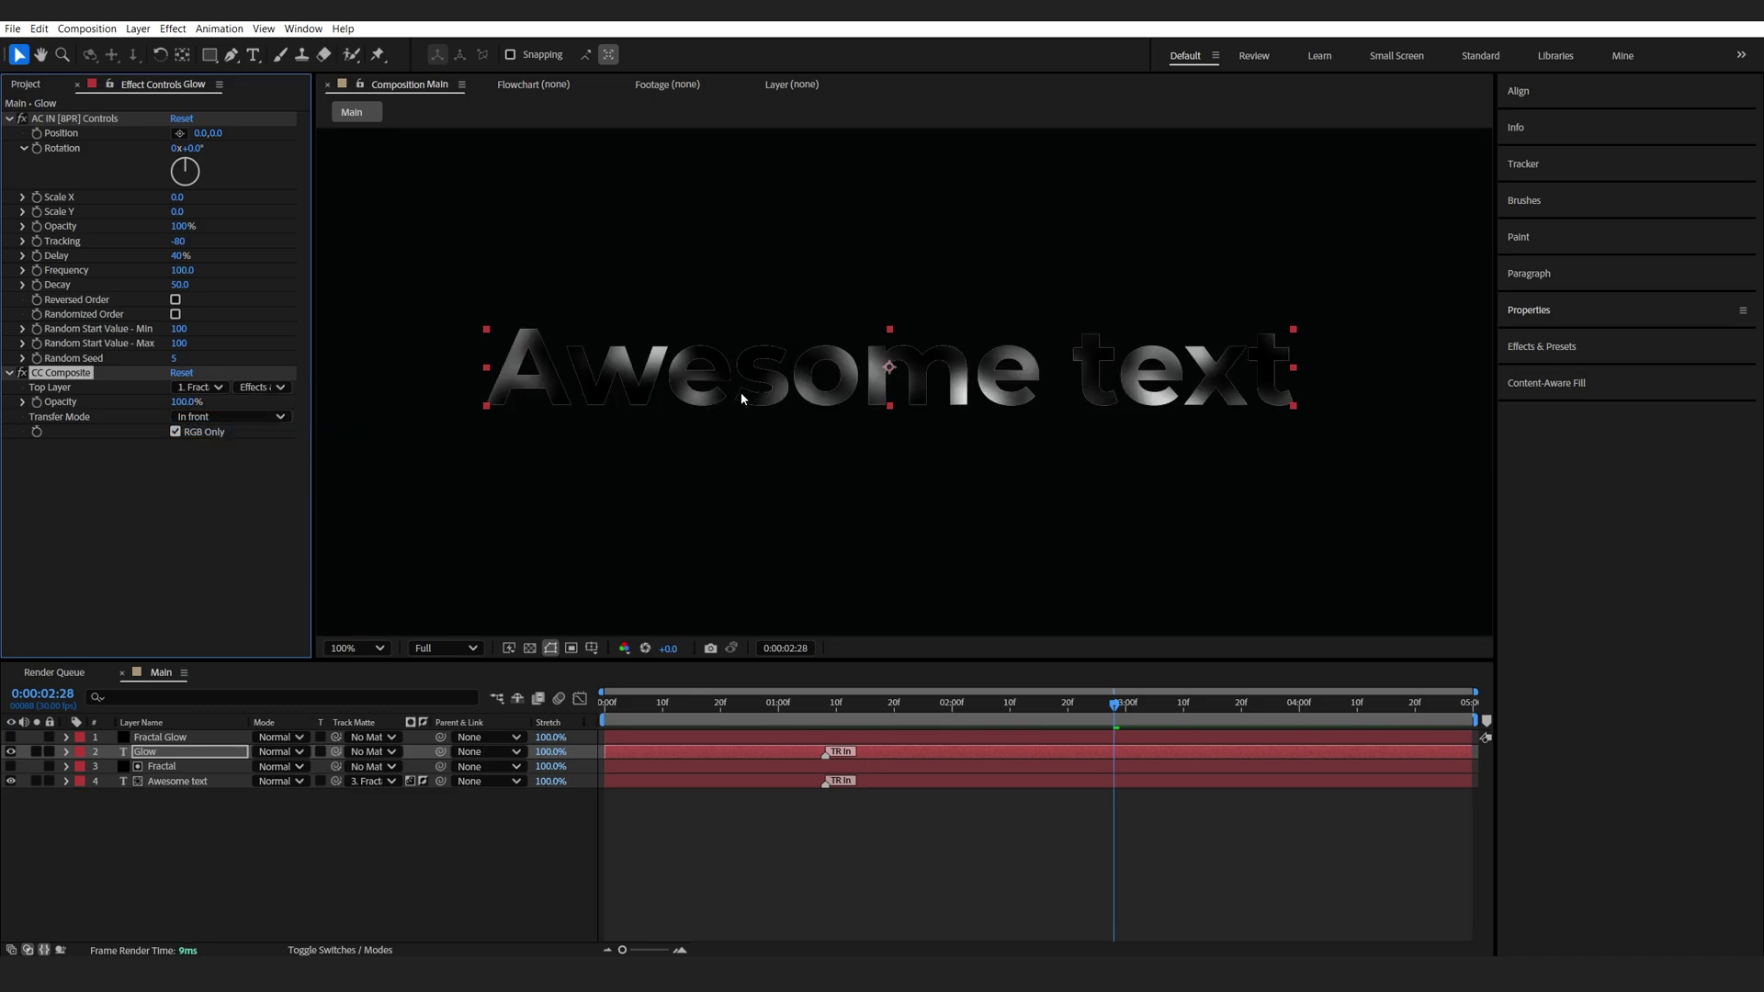
# Step: Add the Invert effect to the Fractal Glow layer
pyautogui.click(187, 739)
pyautogui.hotkey('ctrl', 'space')
pyautogui.write('i')
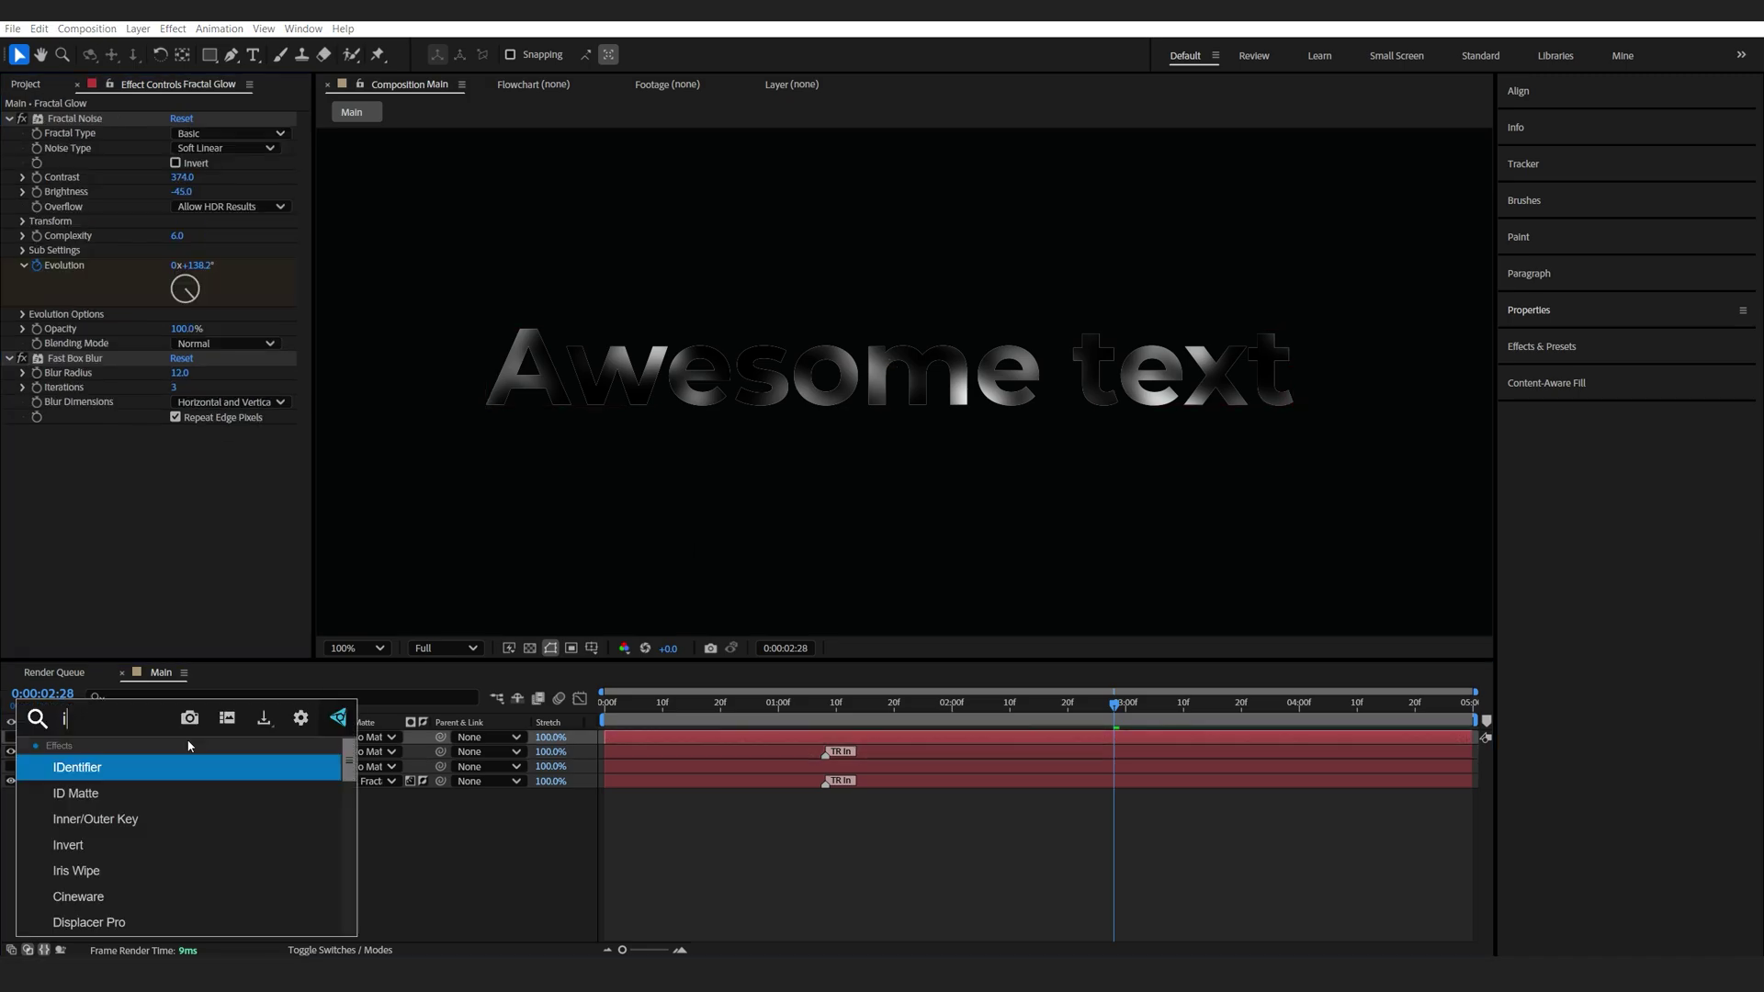
pyautogui.write('nv')
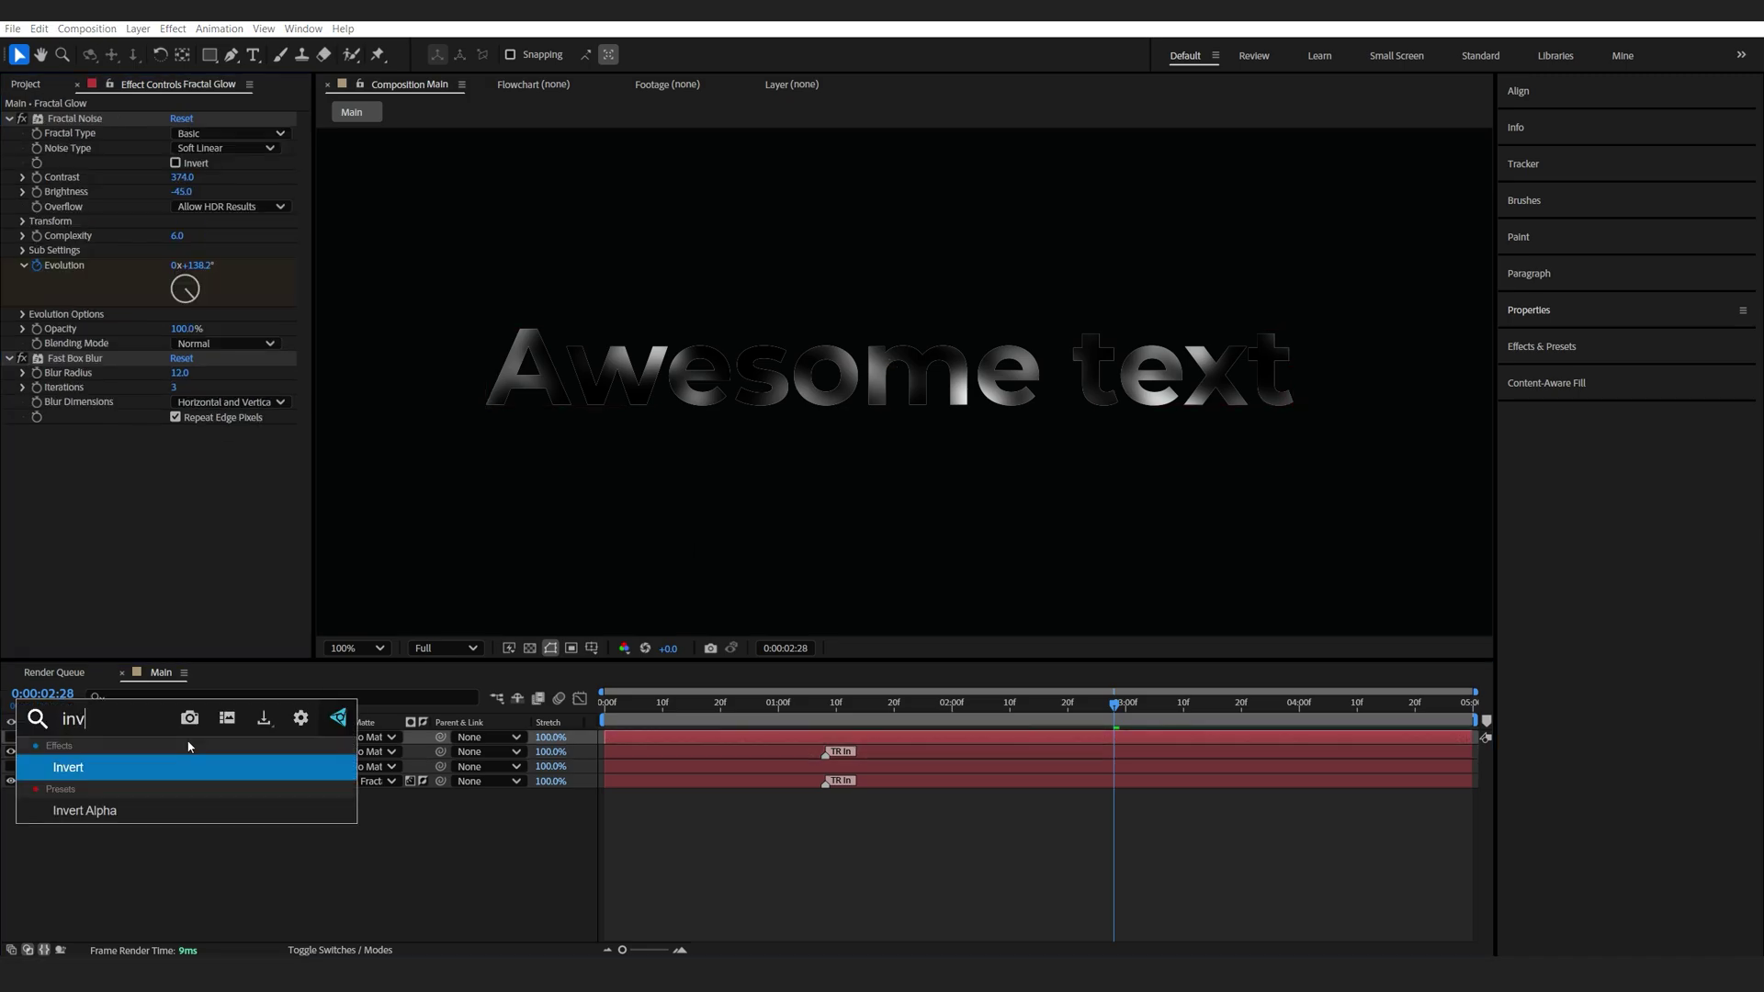
pyautogui.click(145, 766)
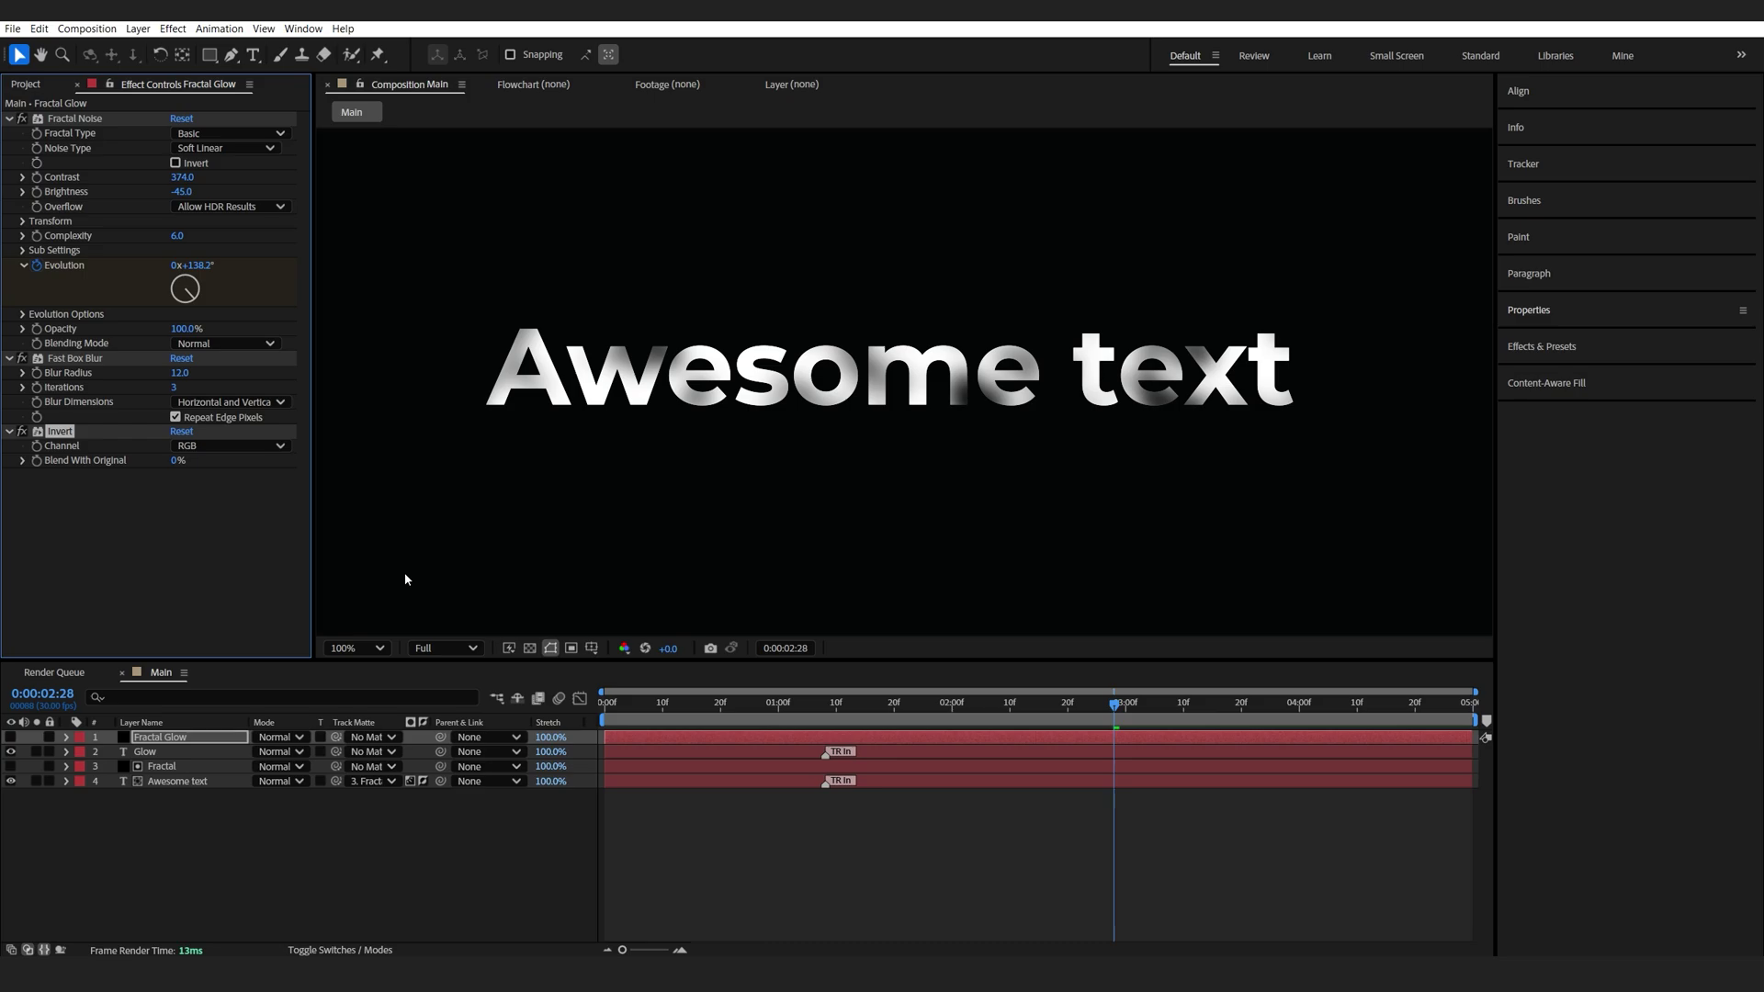
pyautogui.click(172, 753)
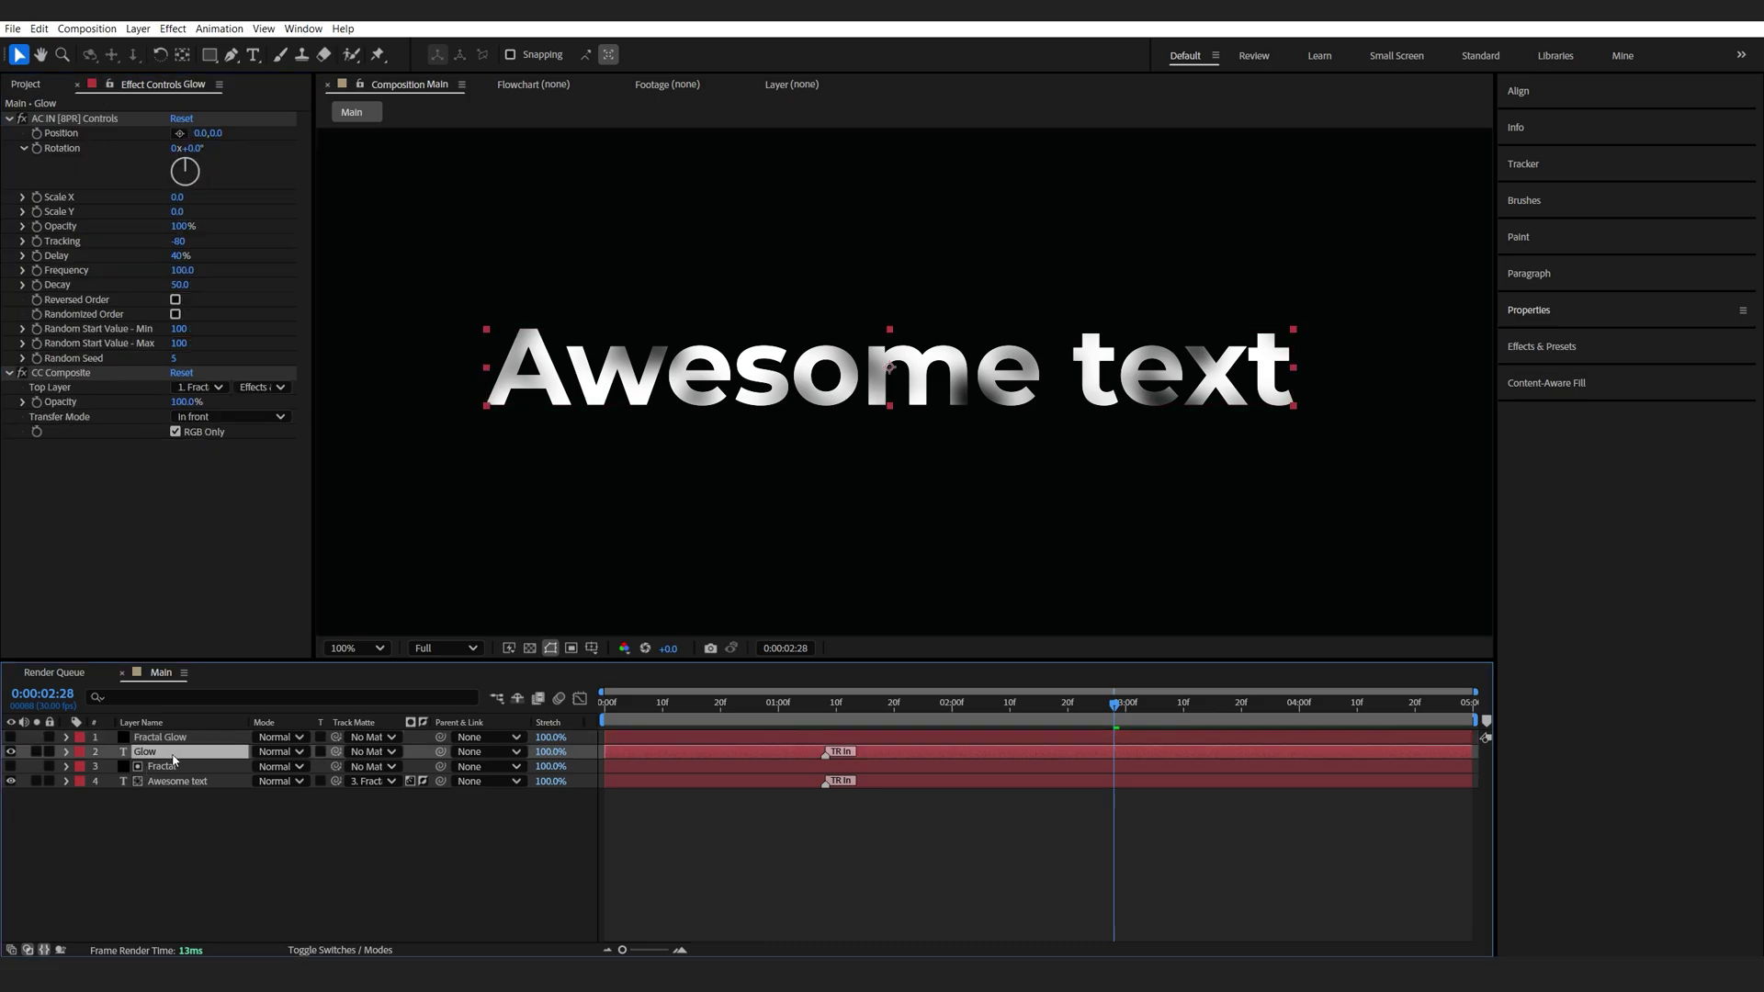
pyautogui.hotkey('ctrl', 'space')
# Step: Add a Glow effect to the Glow layer with Radius 3.9 and Threshold 56.9%
pyautogui.write('glo')
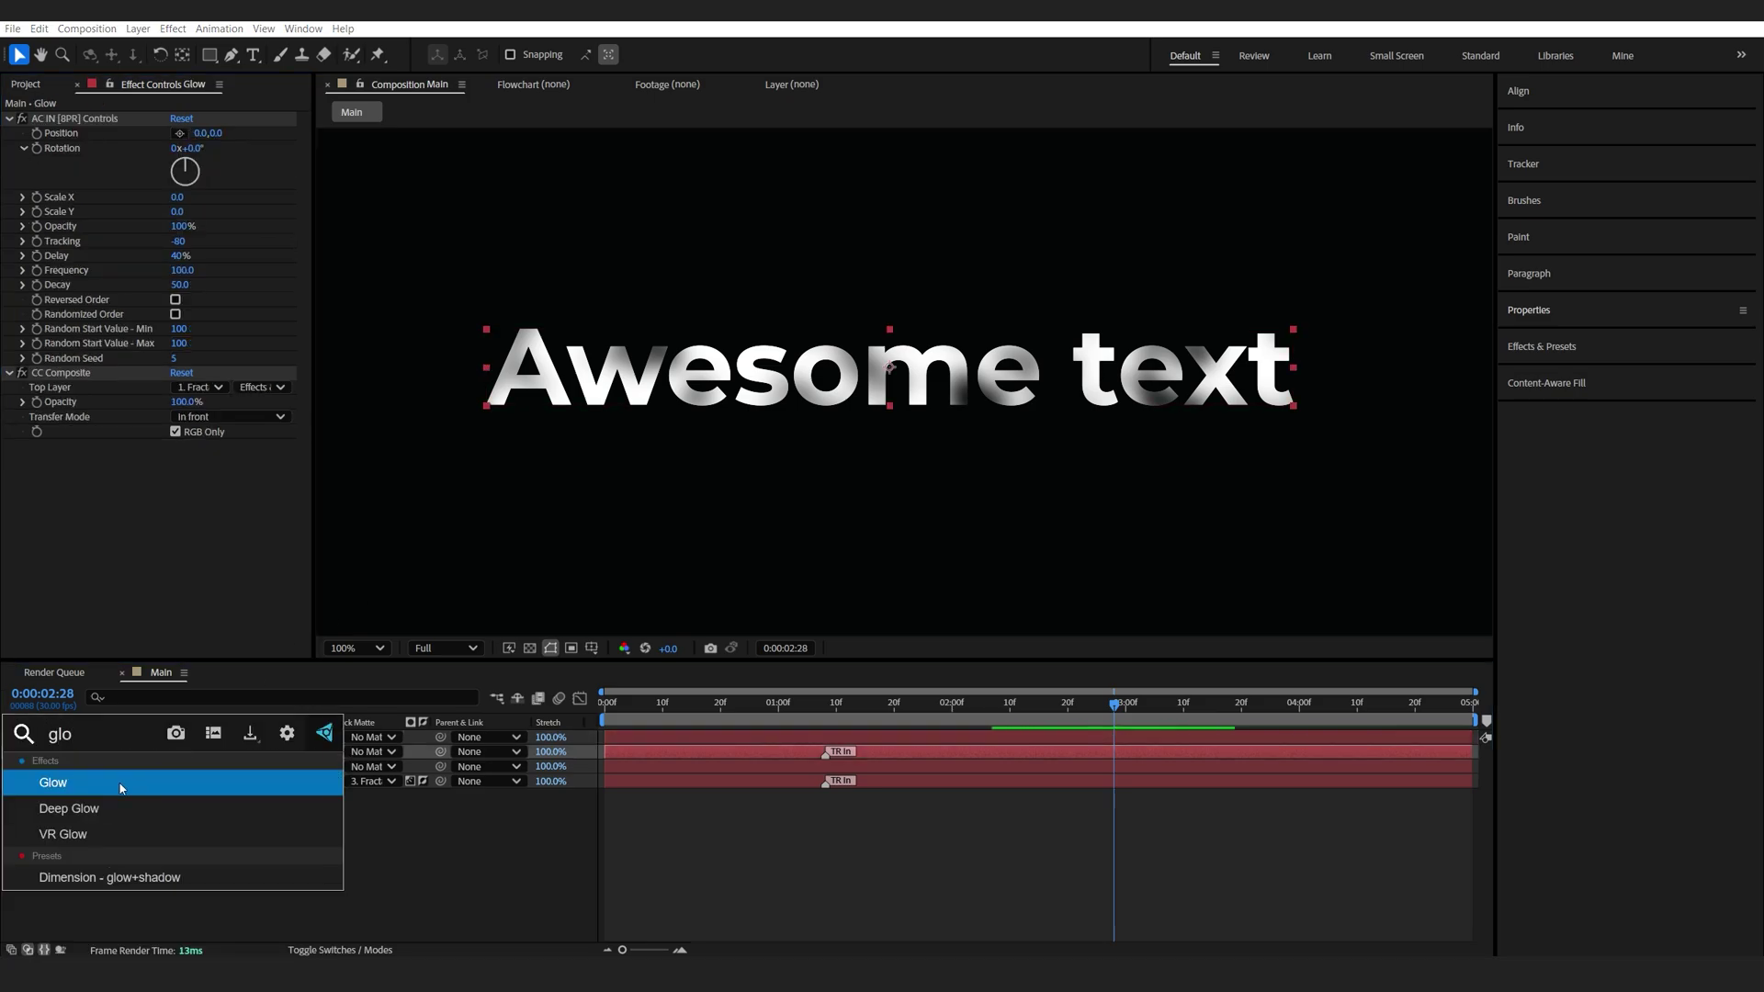
pyautogui.click(108, 792)
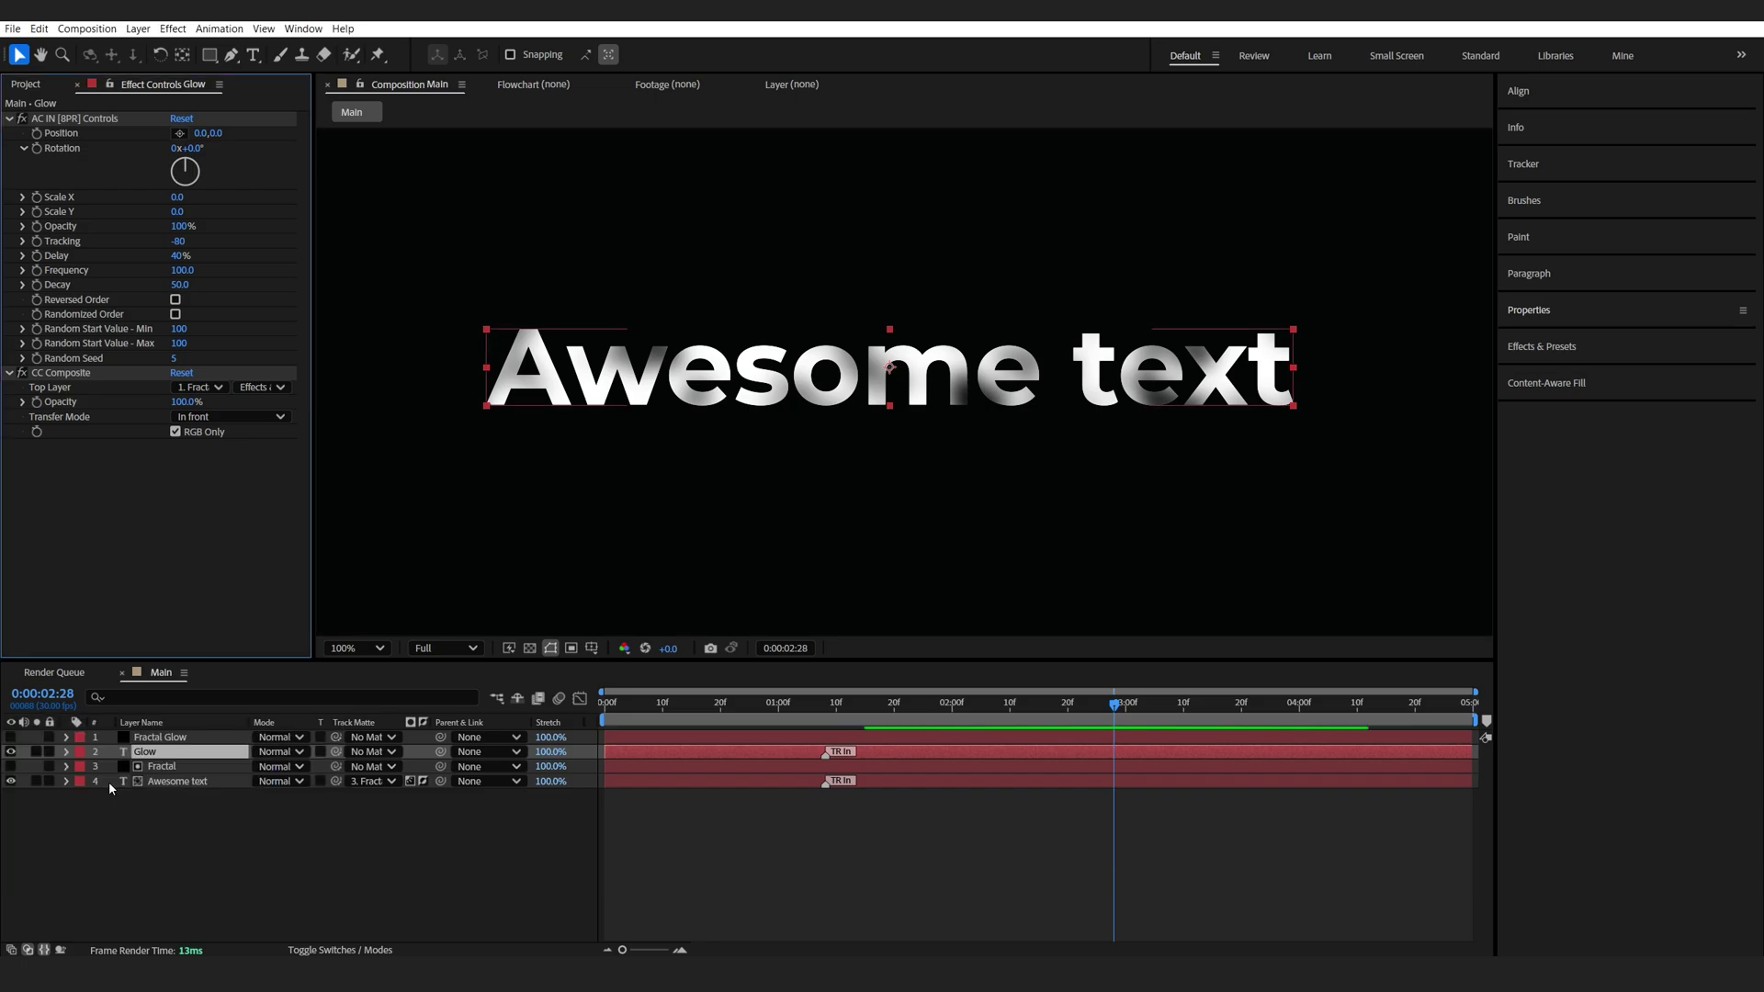
pyautogui.moveTo(181, 455)
pyautogui.mouseDown()
pyautogui.moveTo(209, 452)
pyautogui.moveTo(160, 445)
pyautogui.moveTo(212, 466)
pyautogui.moveTo(170, 466)
pyautogui.mouseUp()
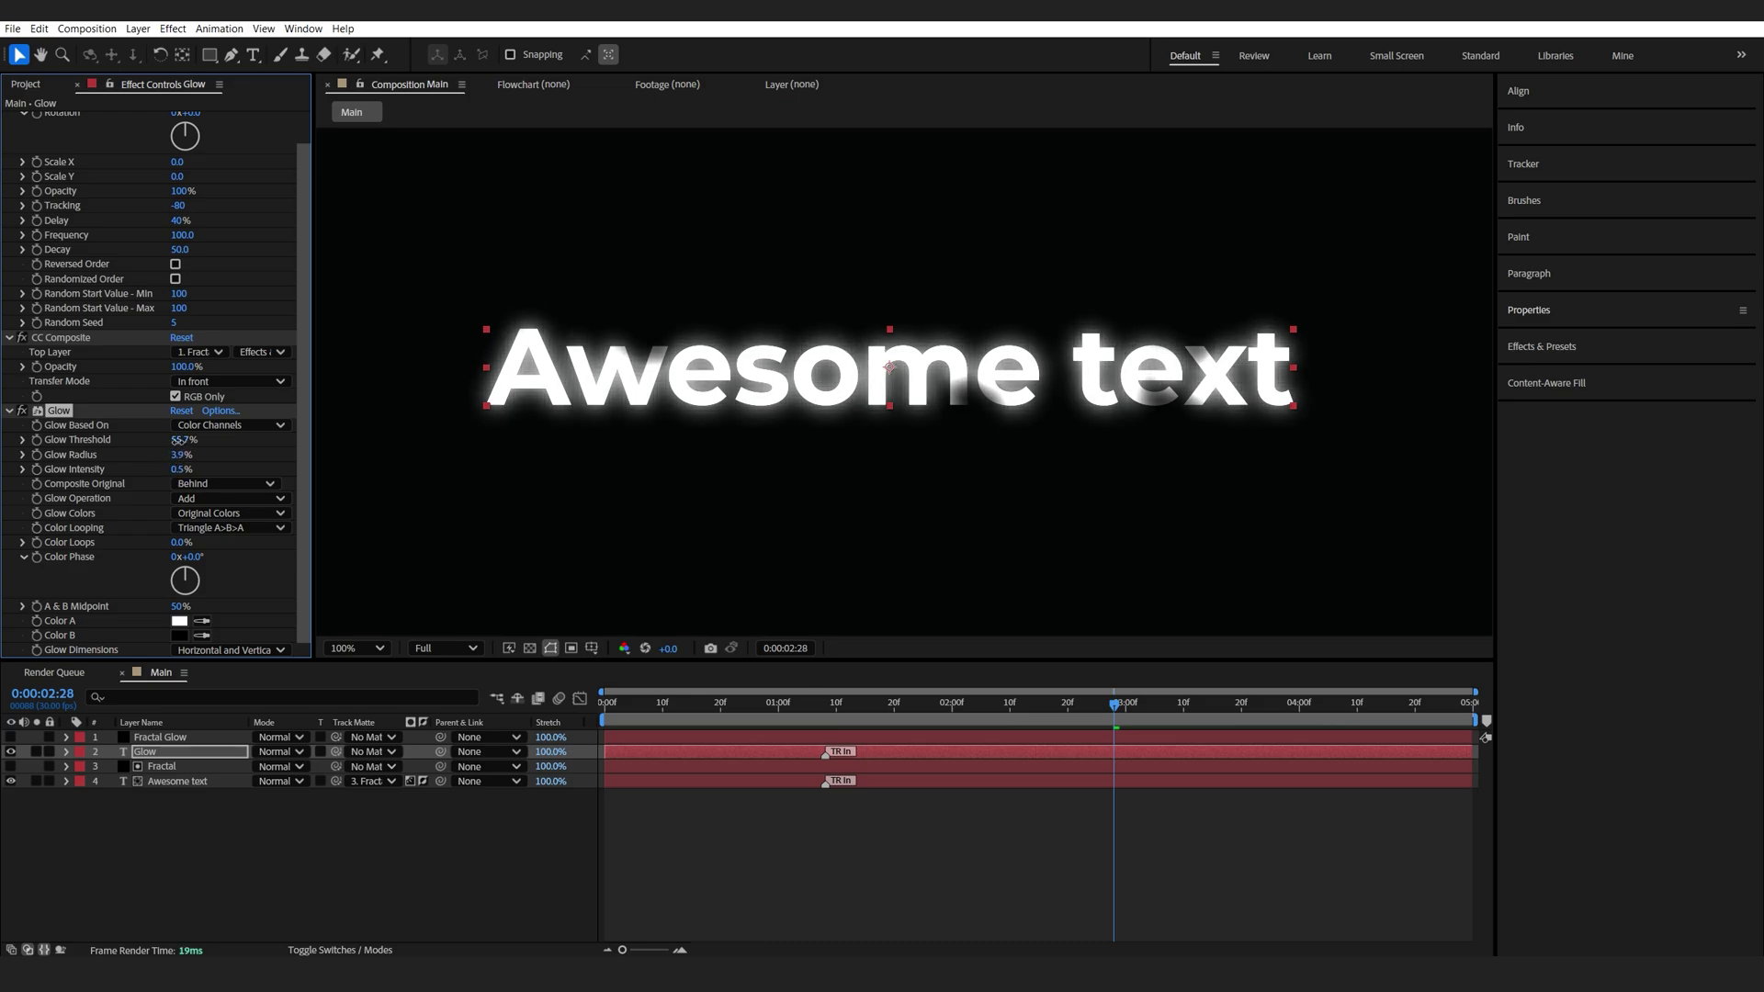
pyautogui.moveTo(179, 441); pyautogui.dragTo(166, 441)
# Step: Raise the Fractal Noise Brightness on the Fractal Glow layer
pyautogui.click(153, 738)
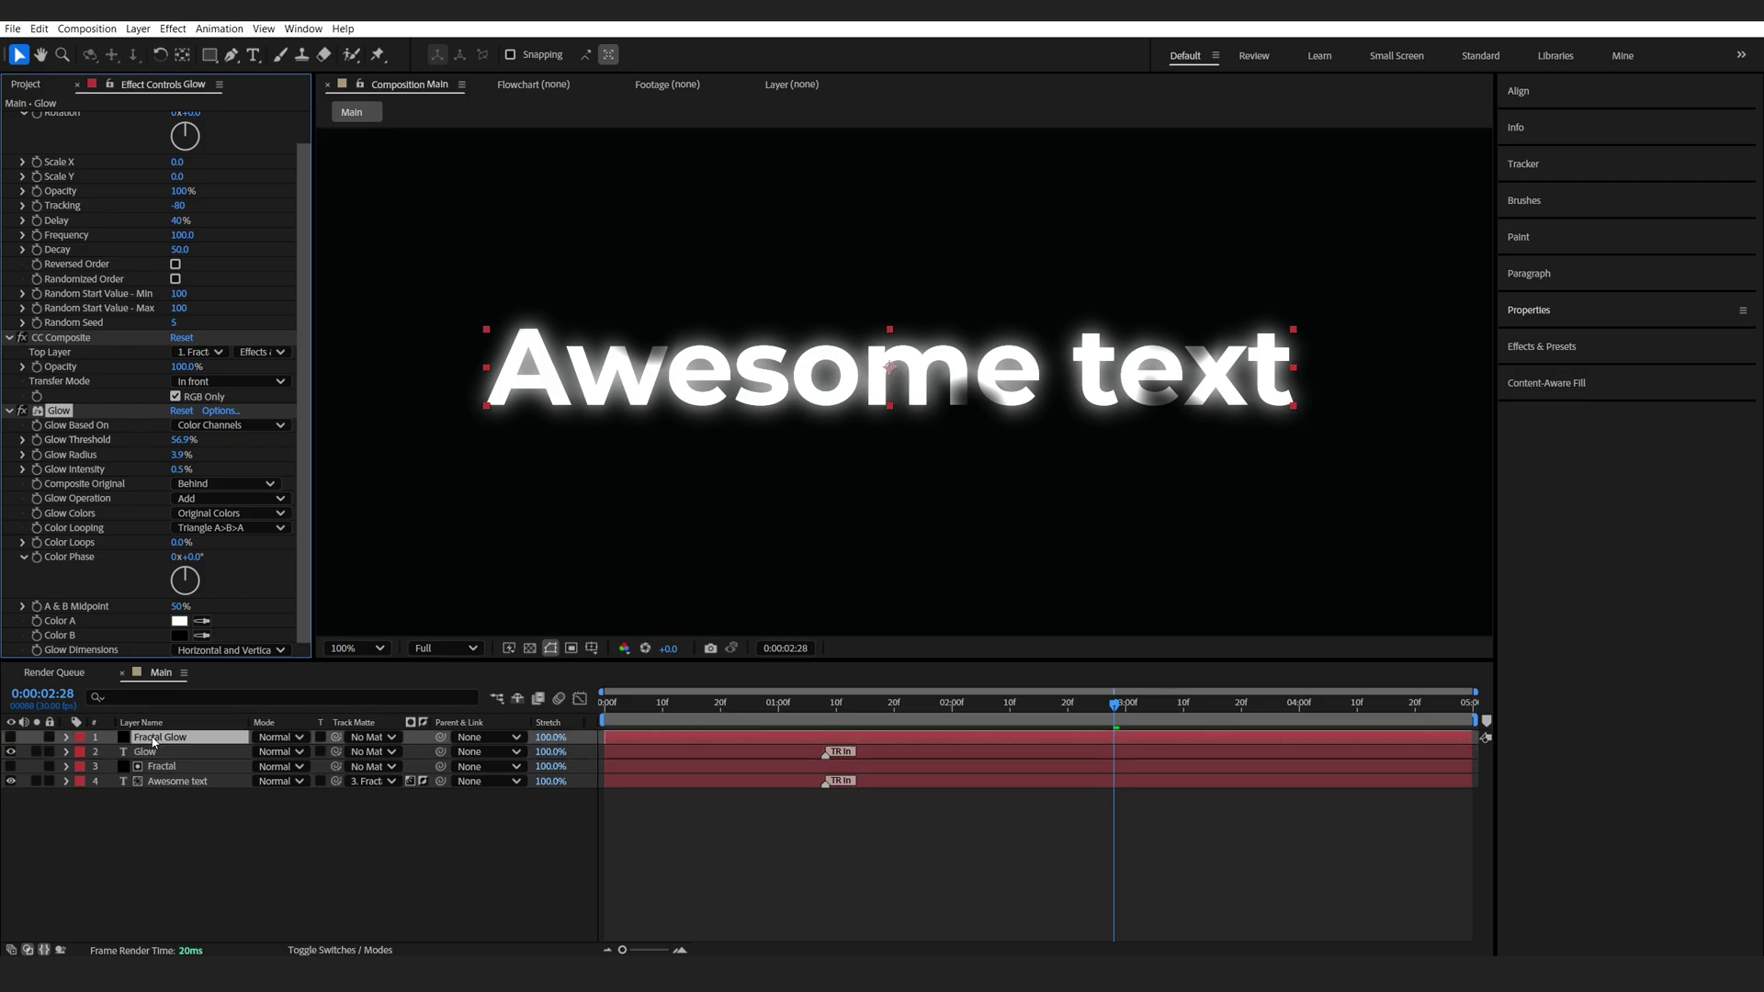
pyautogui.moveTo(181, 191); pyautogui.dragTo(298, 175)
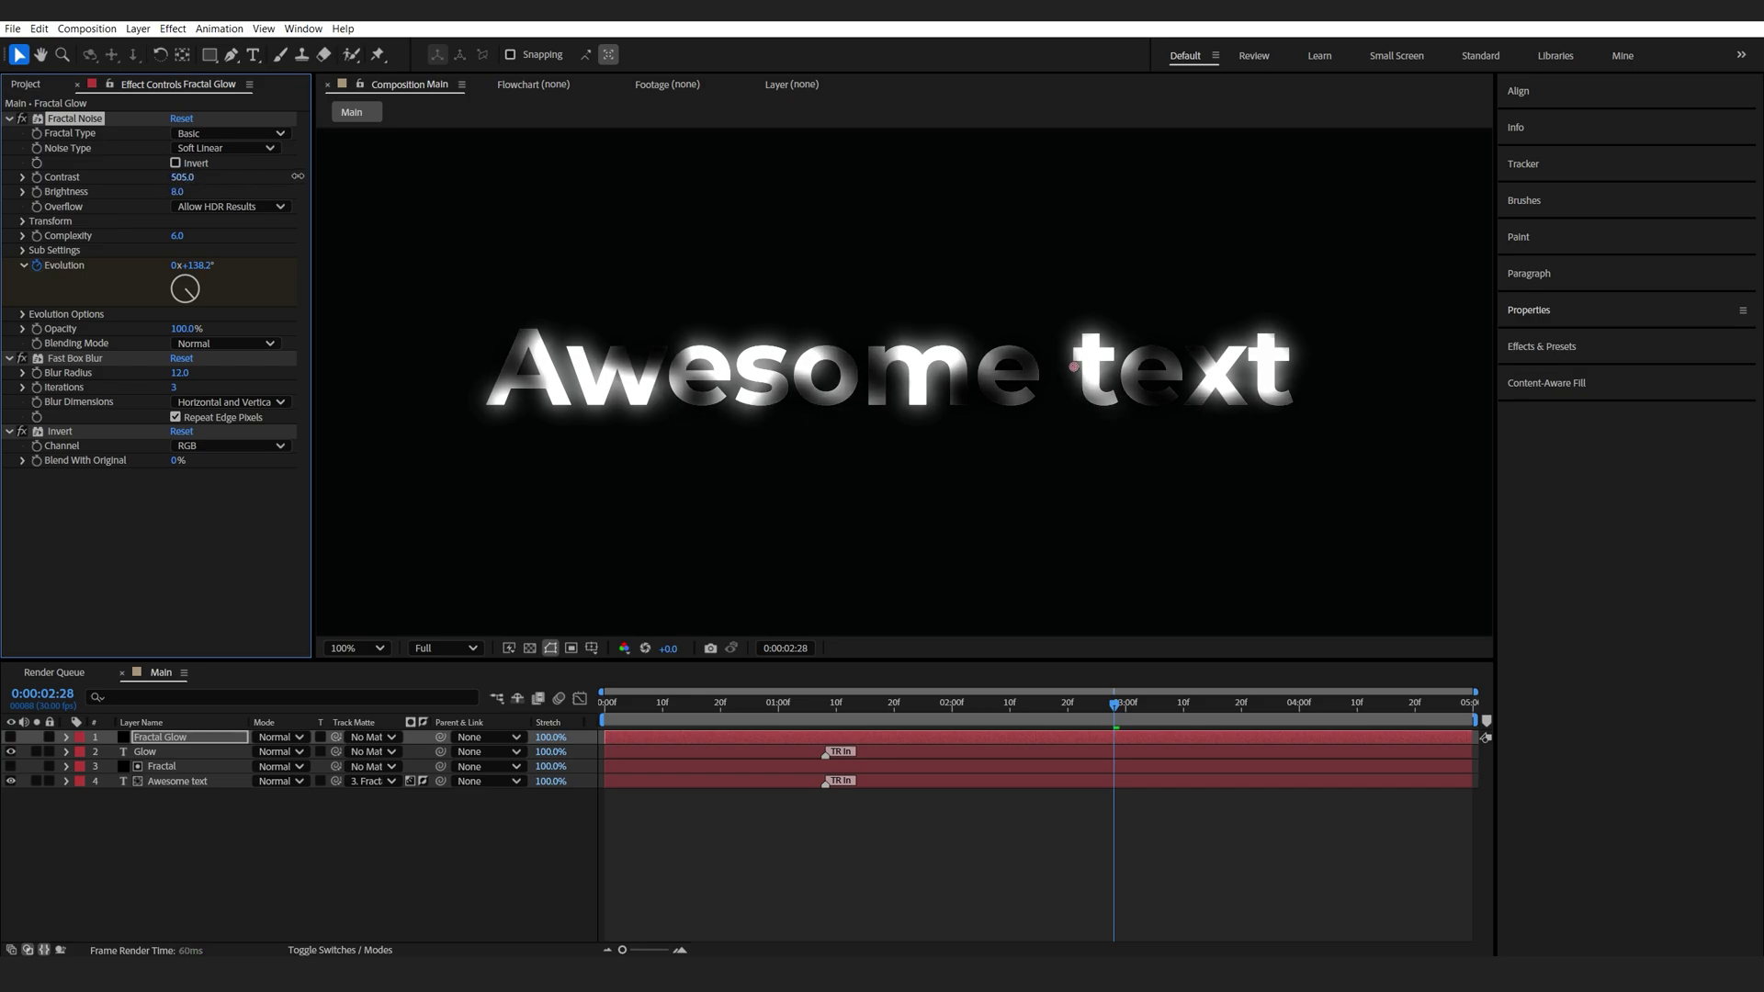
pyautogui.moveTo(173, 194)
pyautogui.mouseDown()
pyautogui.moveTo(196, 200)
pyautogui.moveTo(180, 192)
pyautogui.mouseUp()
# Step: Lower the Glow layer's Opacity to 33%
pyautogui.click(147, 751)
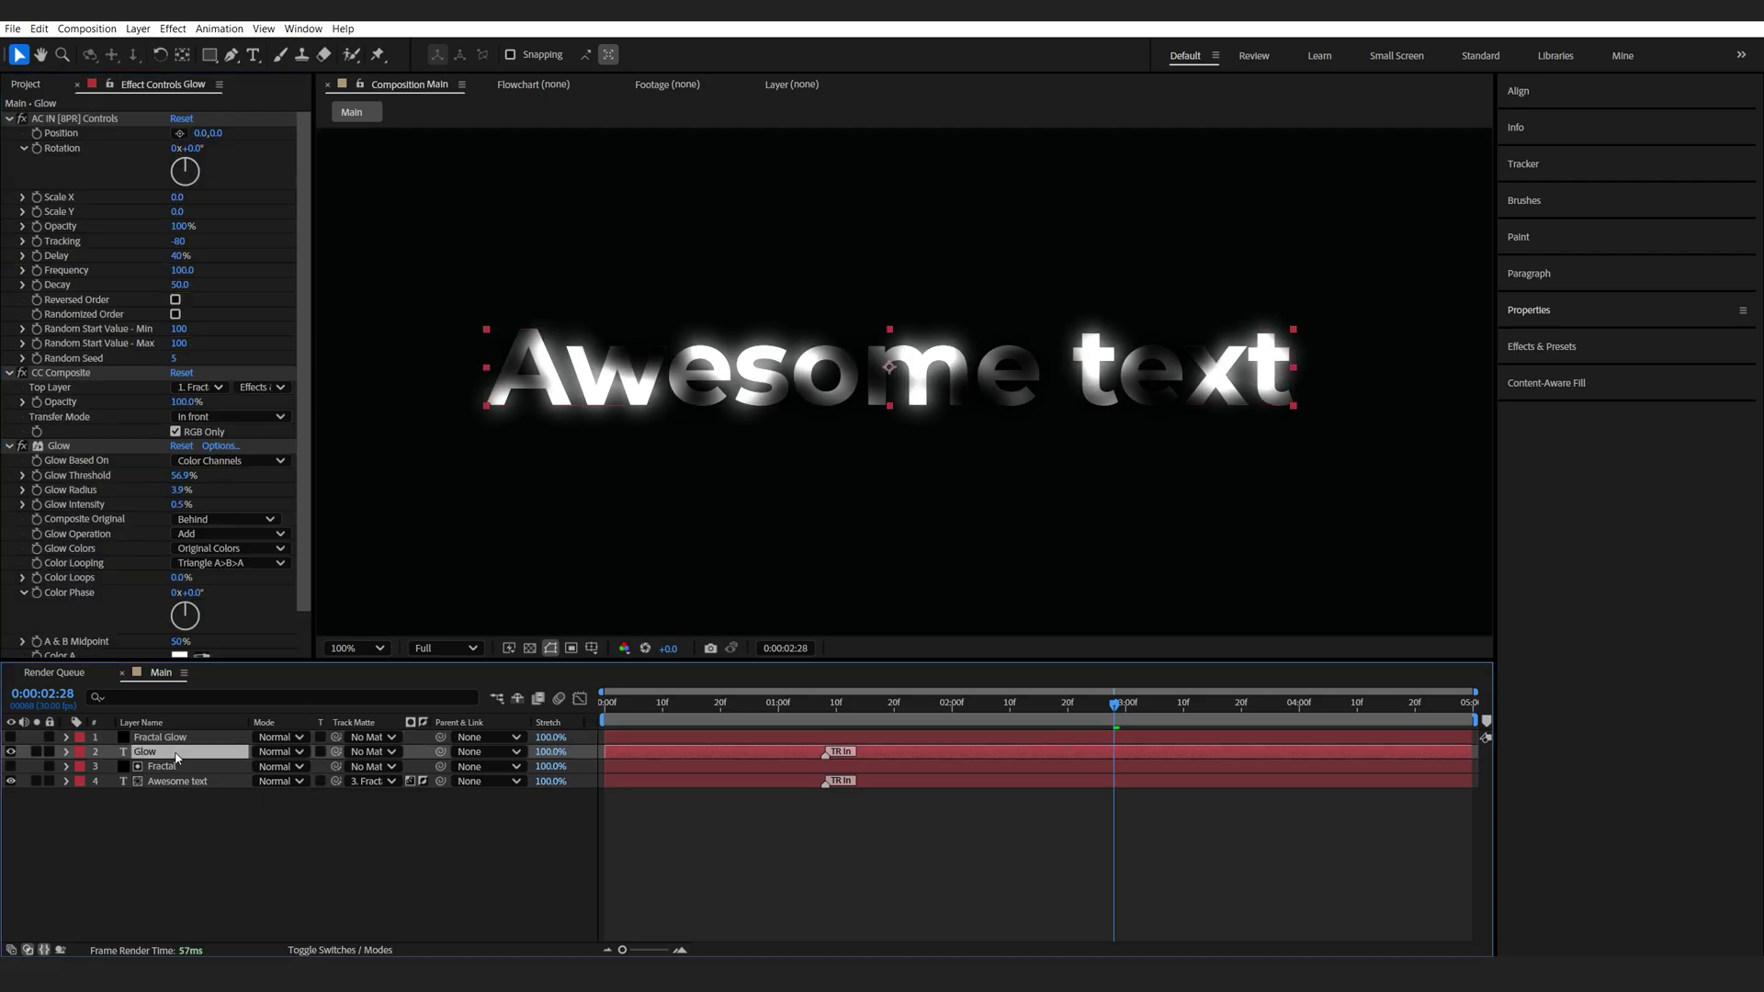
pyautogui.press('t')
pyautogui.moveTo(259, 770); pyautogui.dragTo(213, 767)
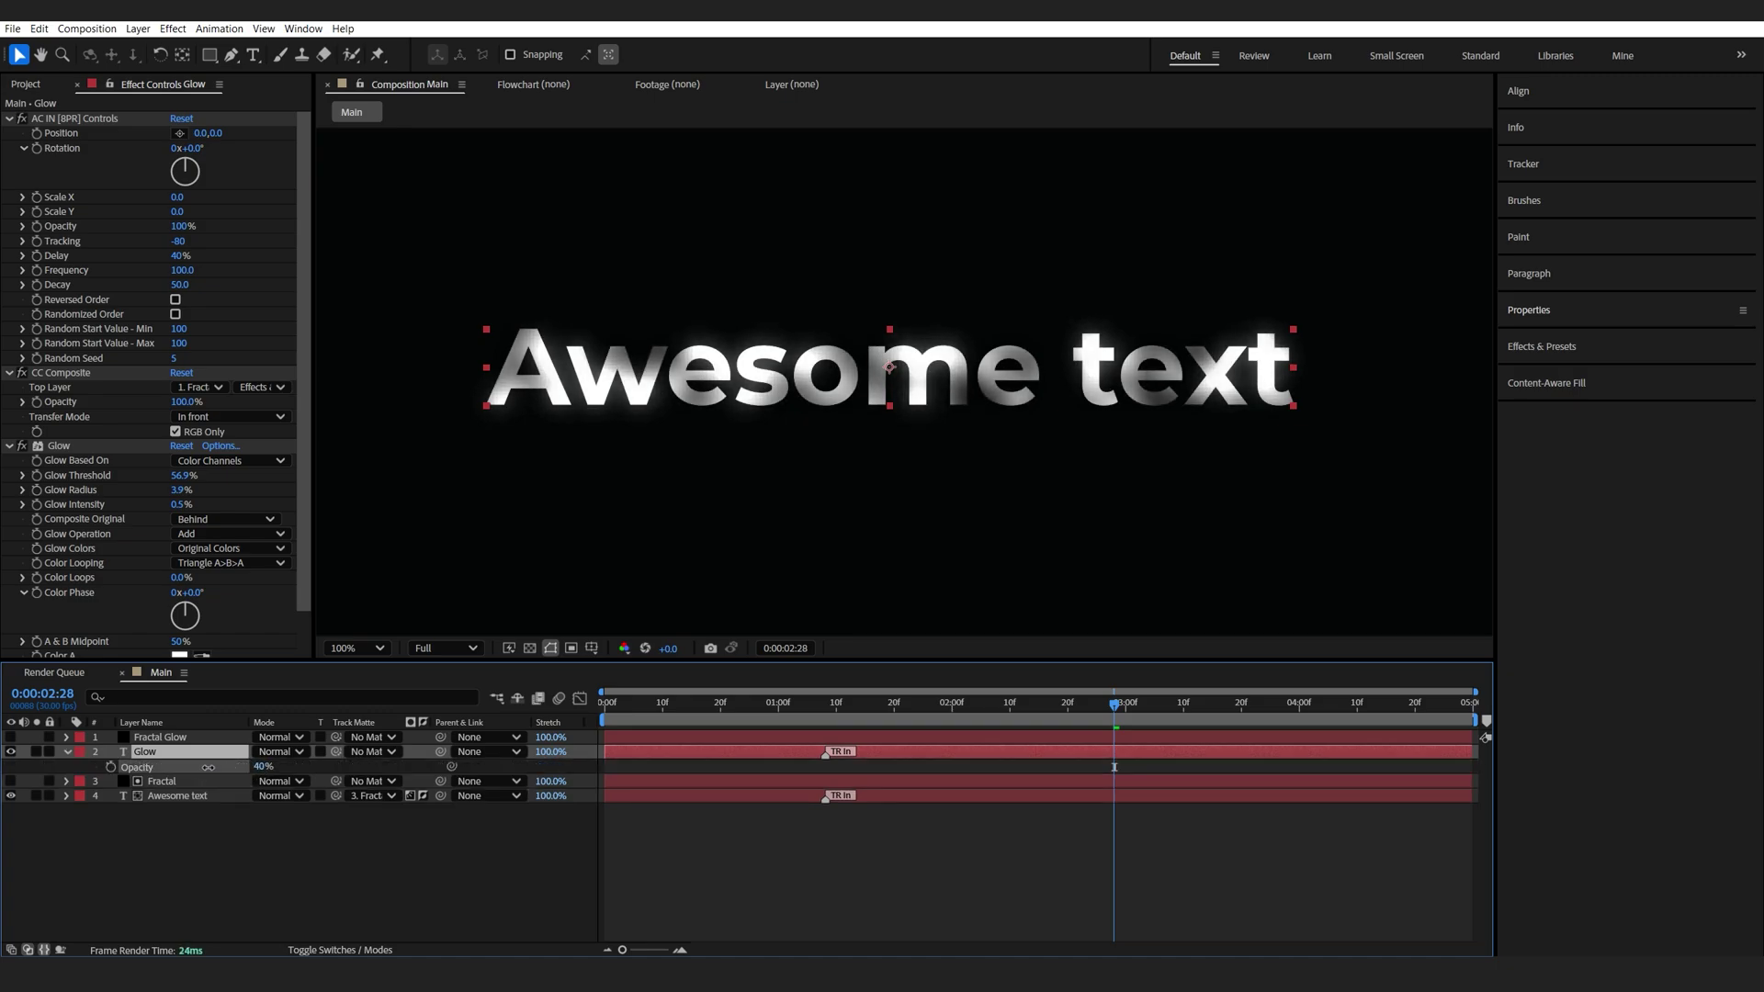
pyautogui.moveTo(208, 768); pyautogui.dragTo(203, 768)
# Step: Preview the animation, then return to the frame at 1:29
pyautogui.click(213, 870)
pyautogui.moveTo(987, 704); pyautogui.dragTo(839, 720)
pyautogui.press('space')
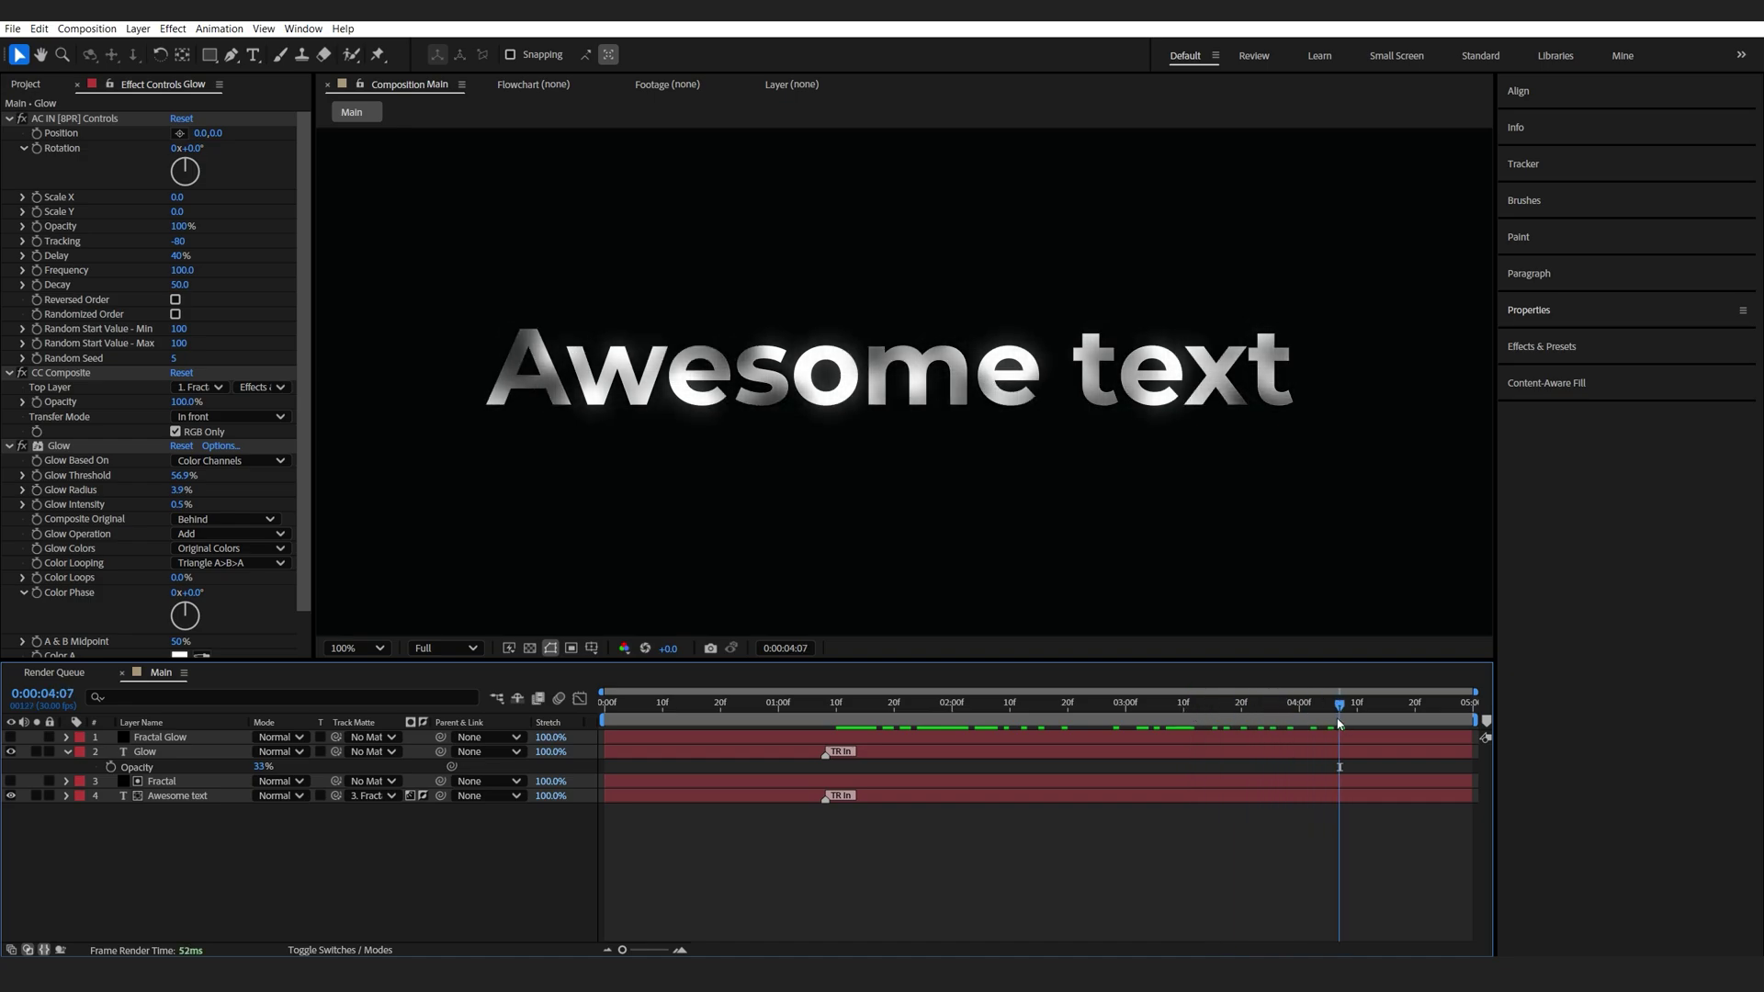
pyautogui.moveTo(1342, 704); pyautogui.dragTo(945, 703)
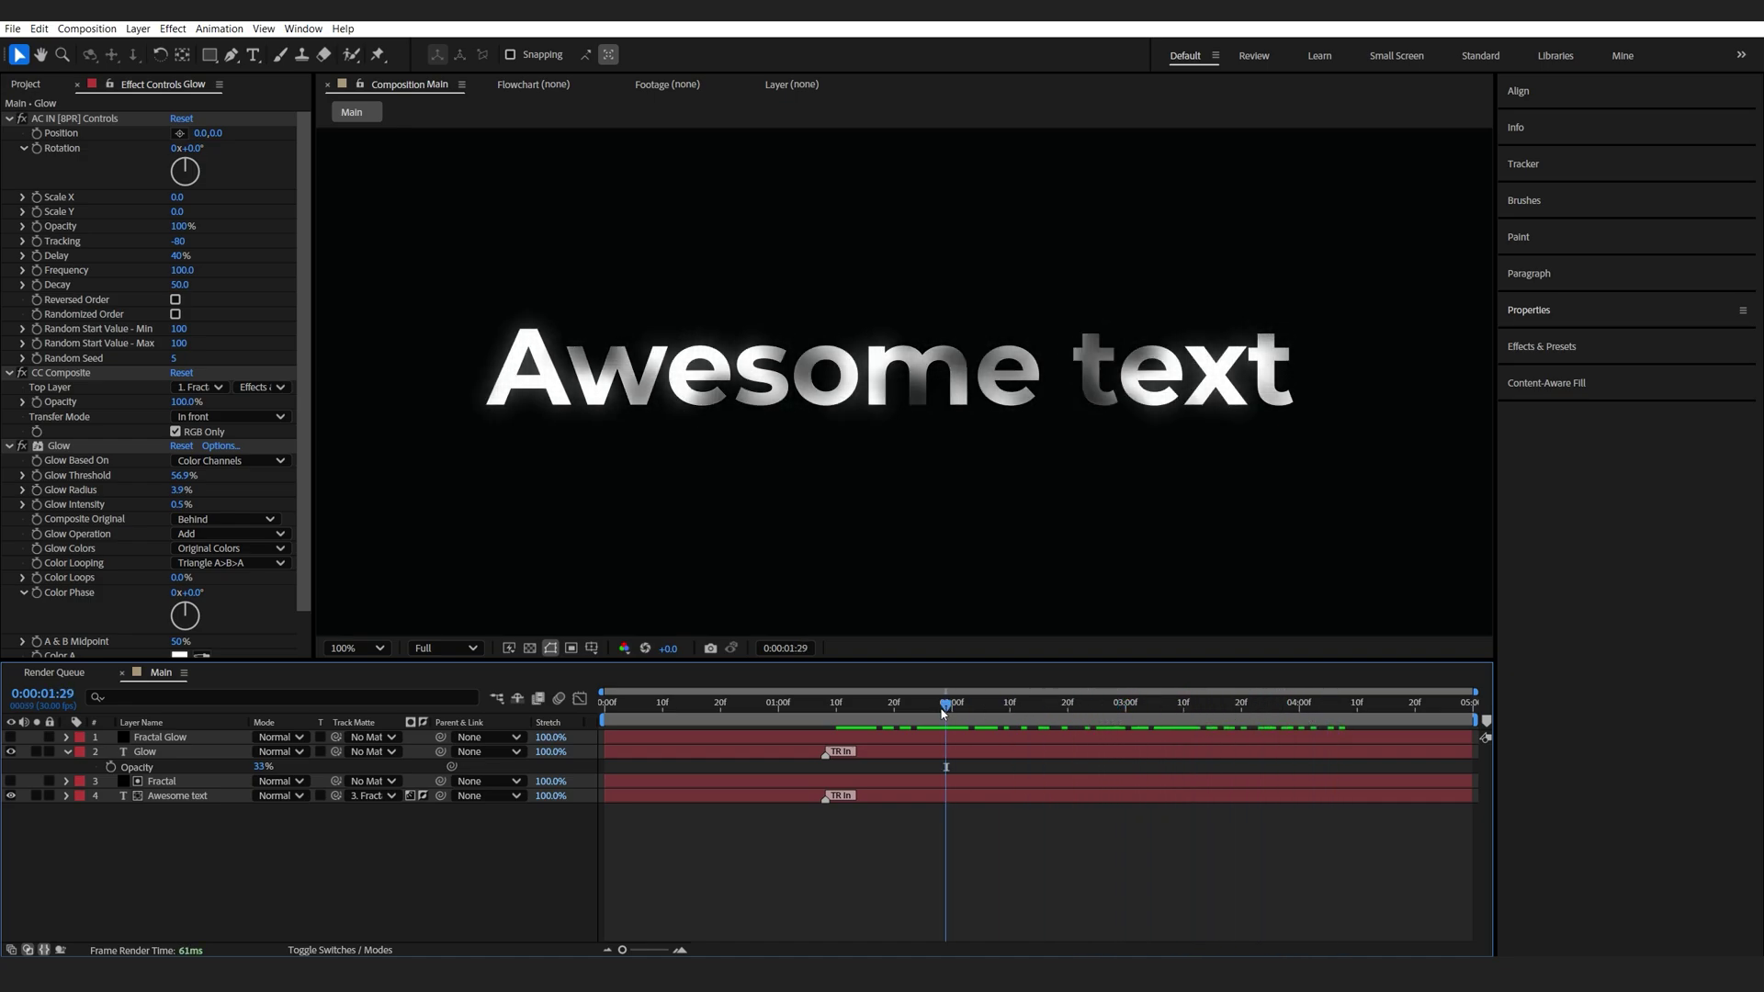
pyautogui.hotkey('ctrl', 'z')
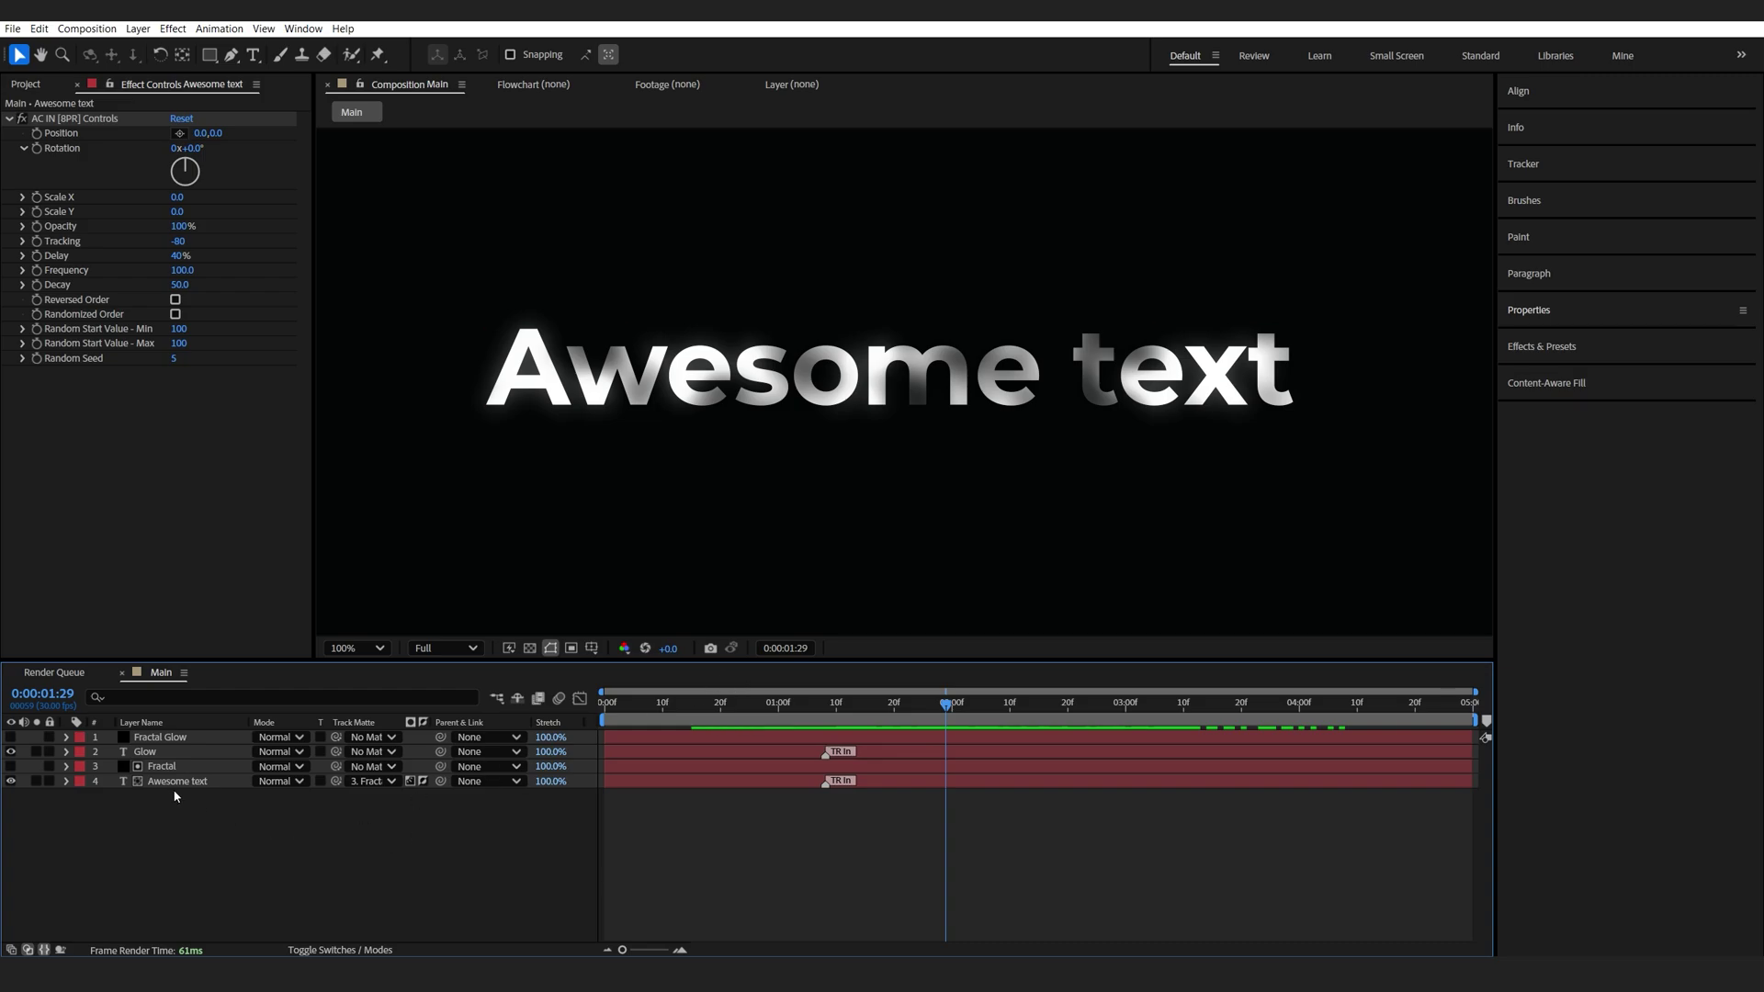
# Step: Add a Bevel and Emboss layer style to both the Awesome text and Glow layers
pyautogui.click(170, 783)
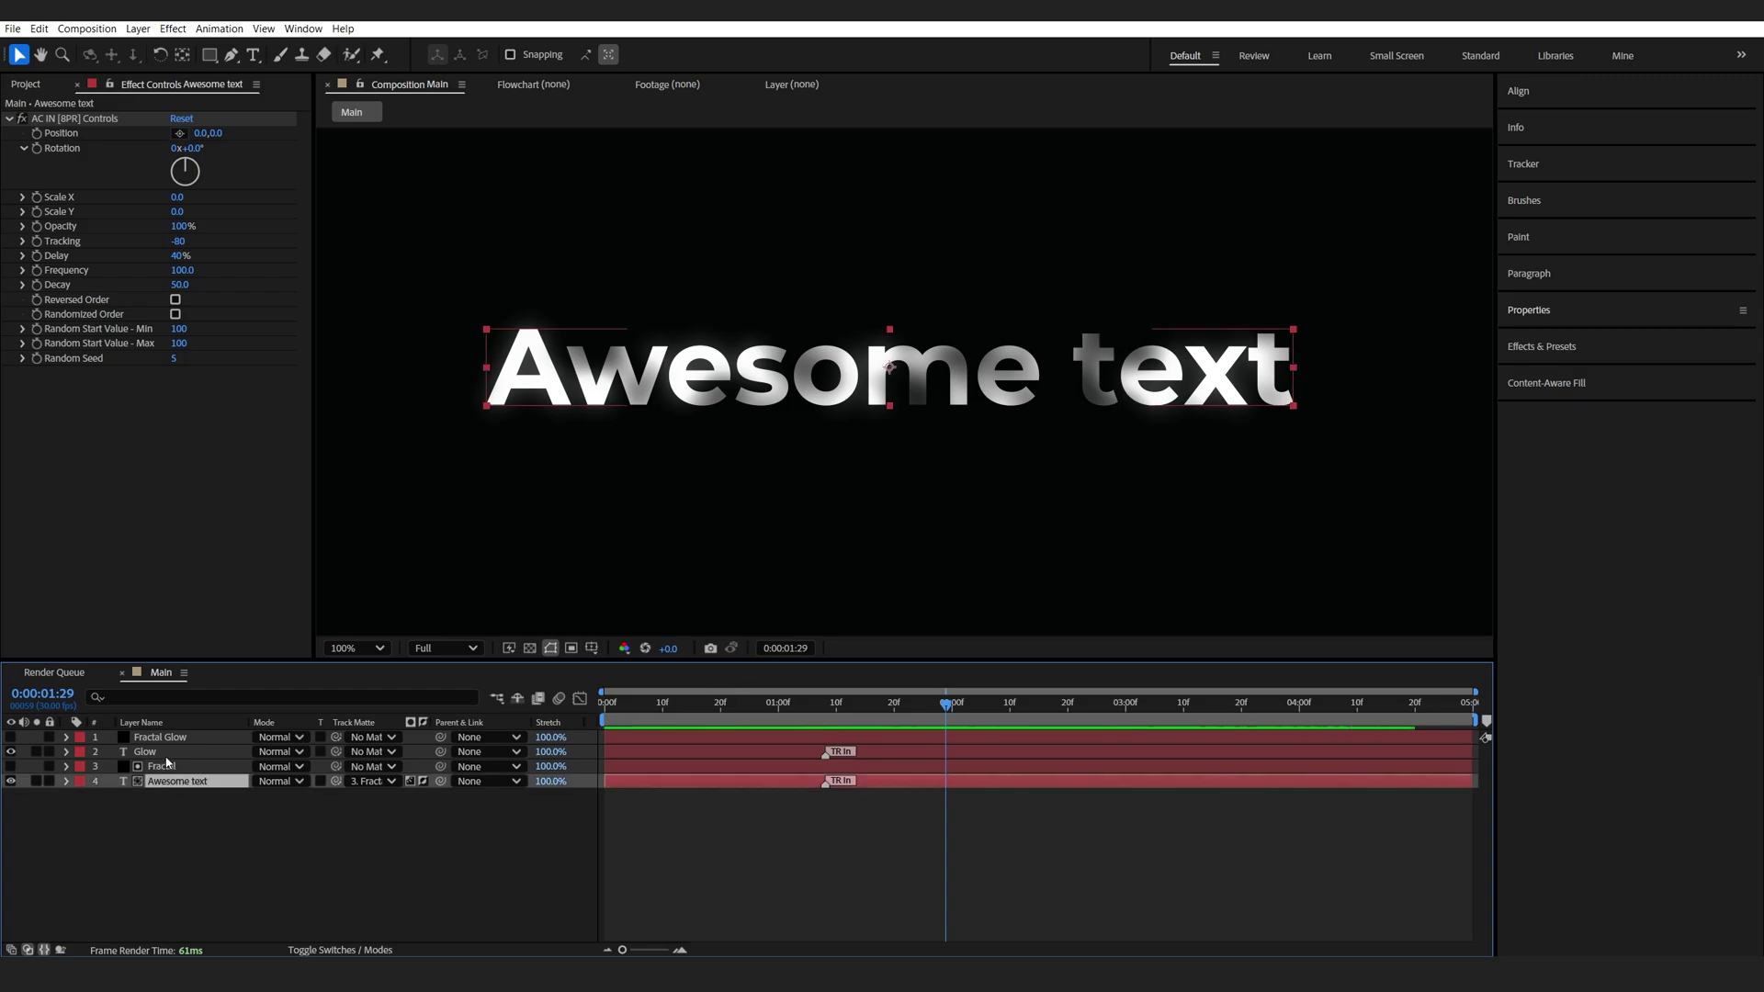
pyautogui.keyDown('ctrl'); pyautogui.click(170, 754); pyautogui.keyUp('ctrl')
pyautogui.rightClick(150, 759)
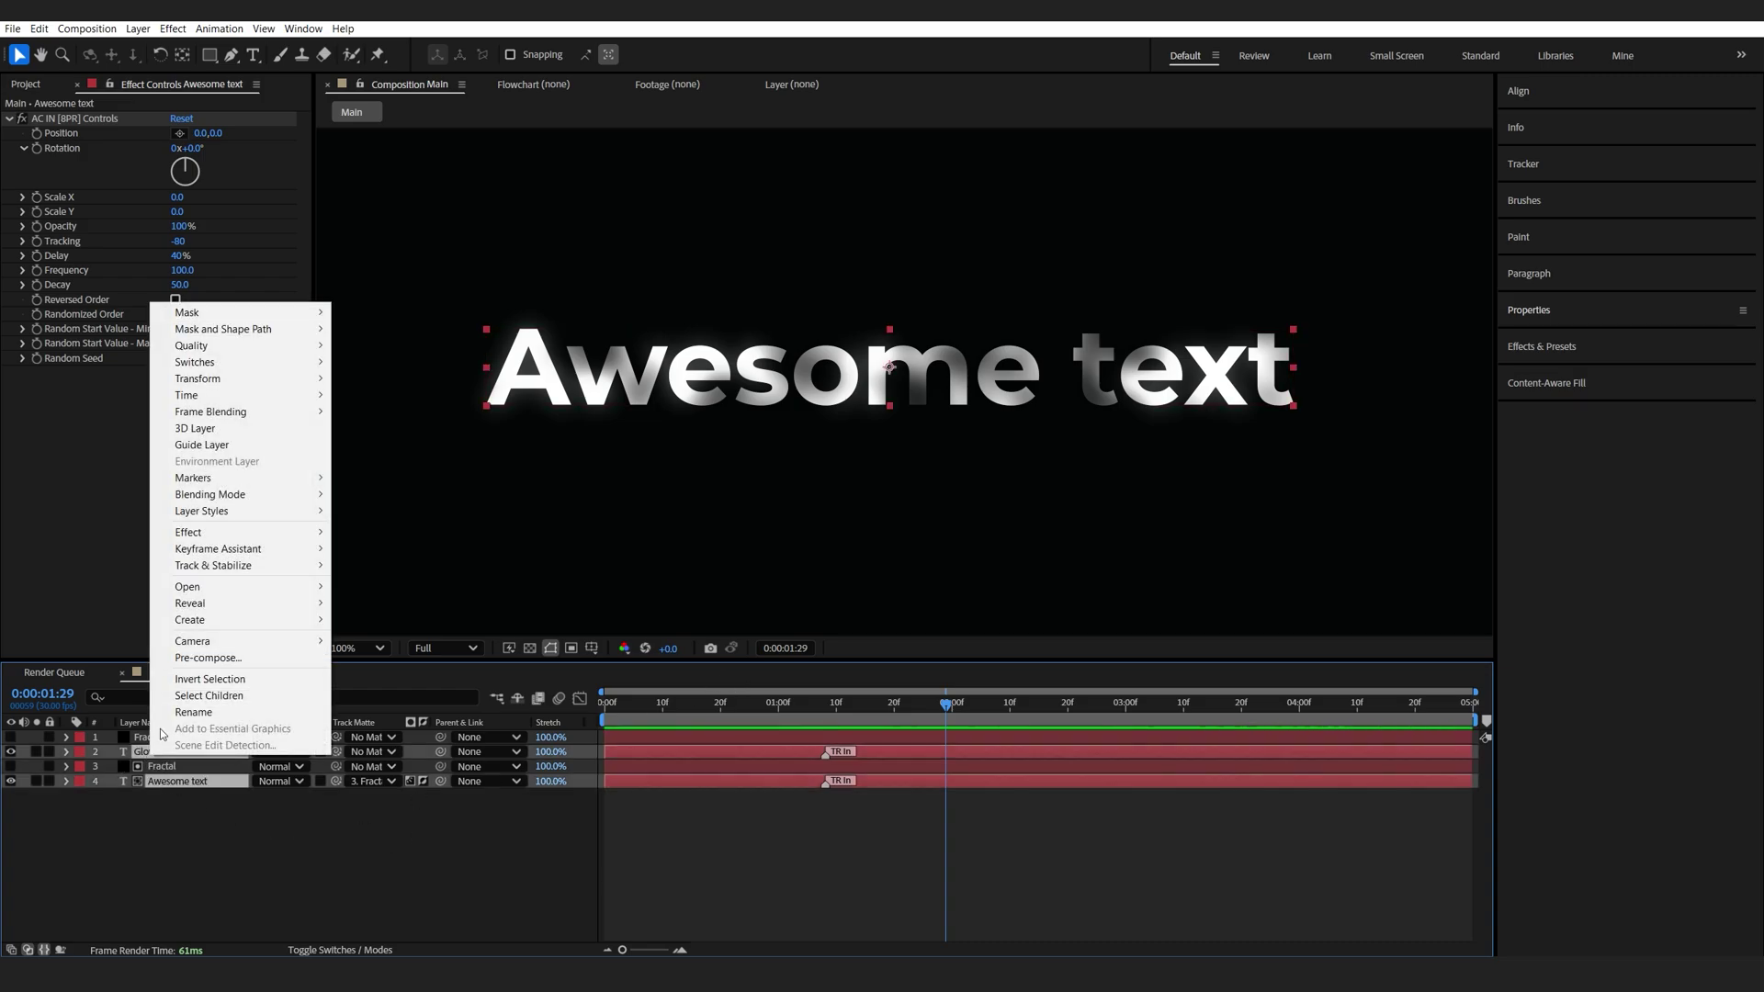
pyautogui.moveTo(240, 515)
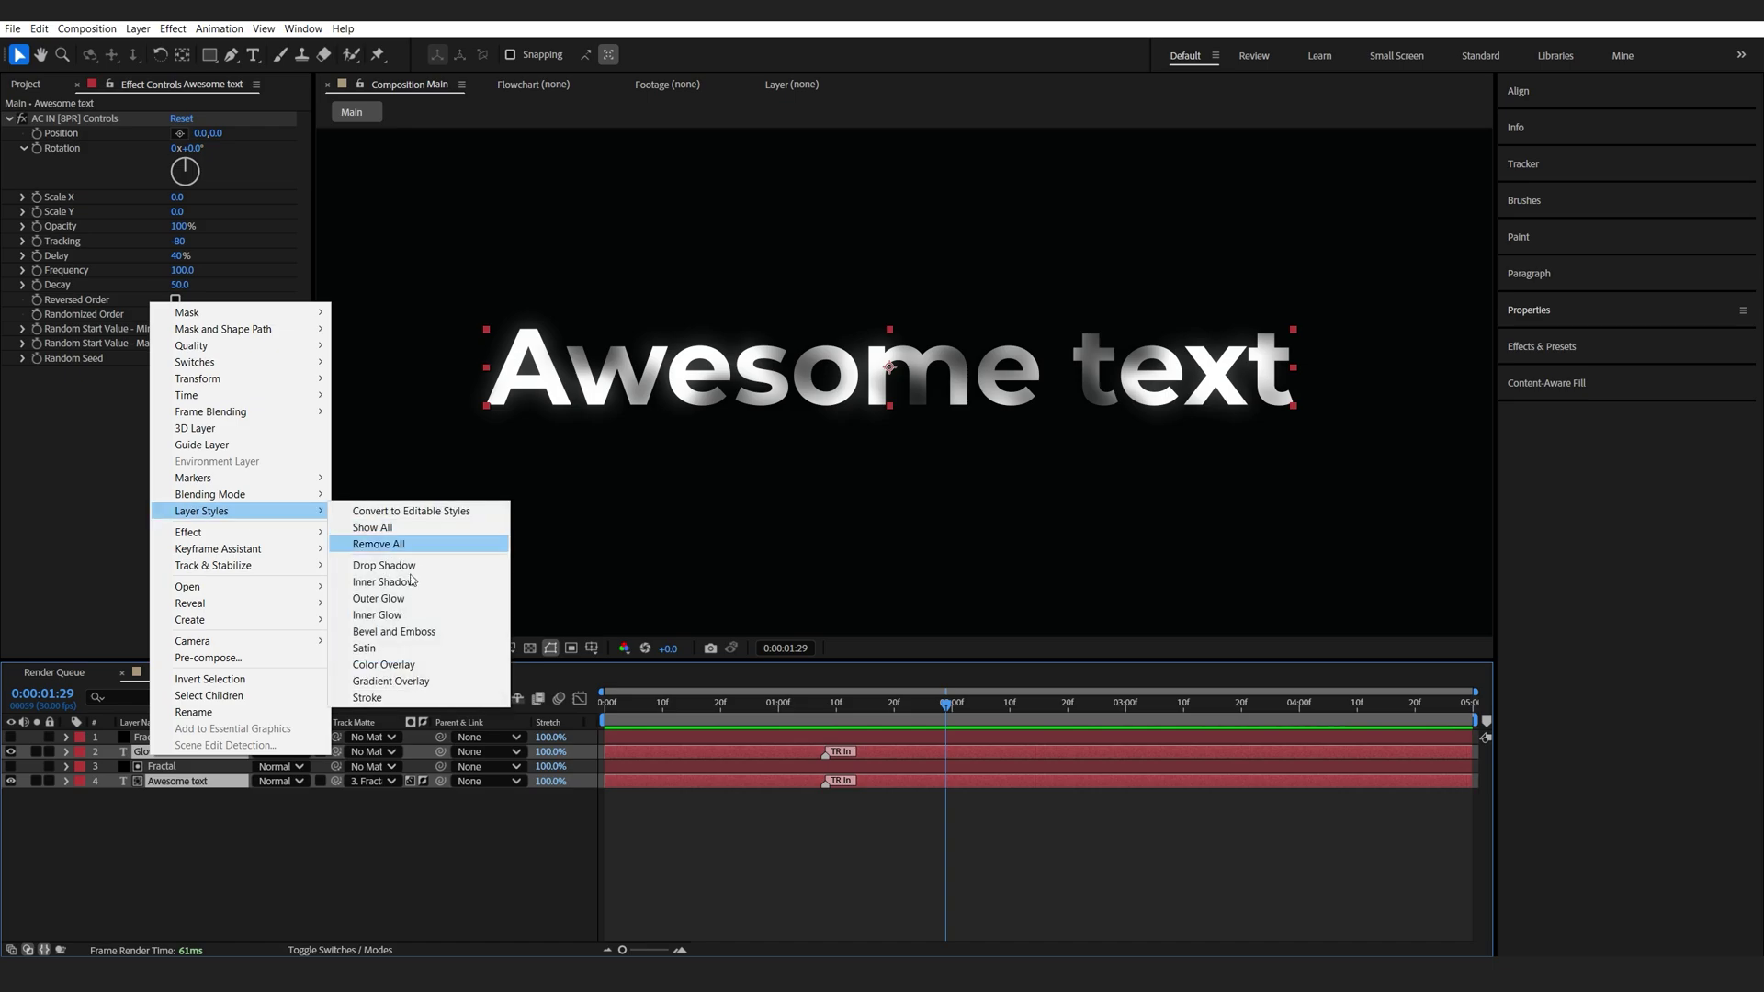
pyautogui.click(409, 634)
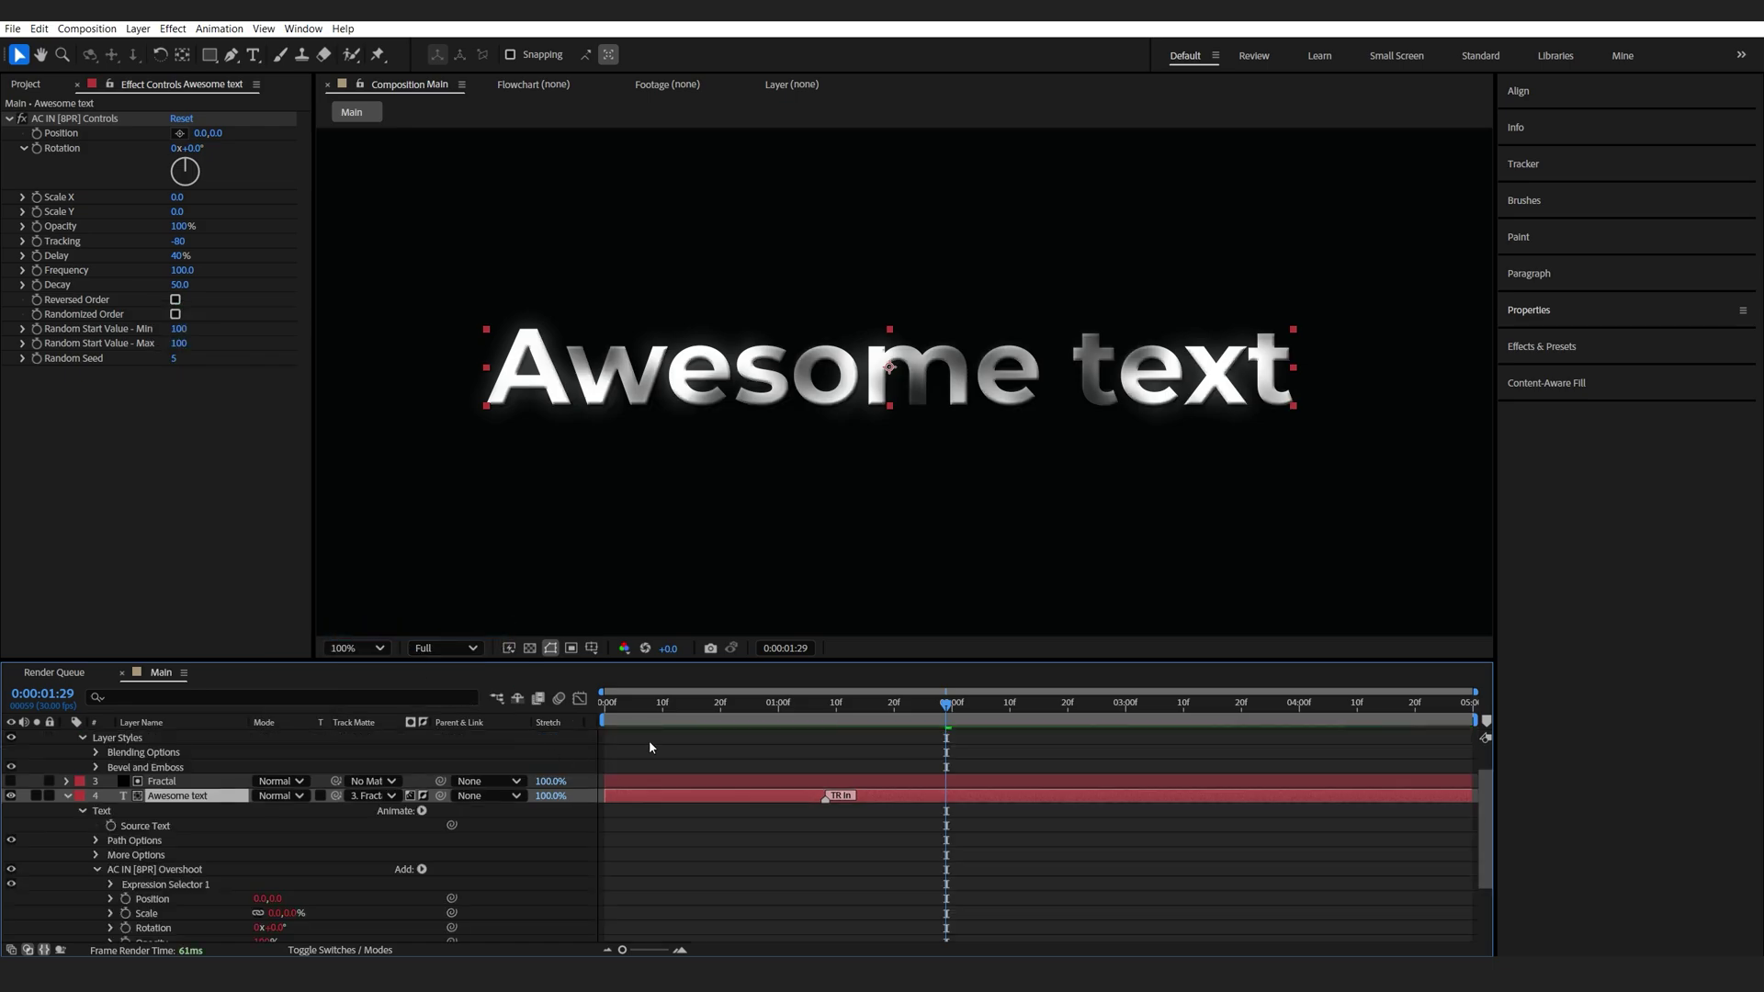
# Step: Set the Bevel and Emboss Size to 2 and Depth to 15%
pyautogui.click(727, 880)
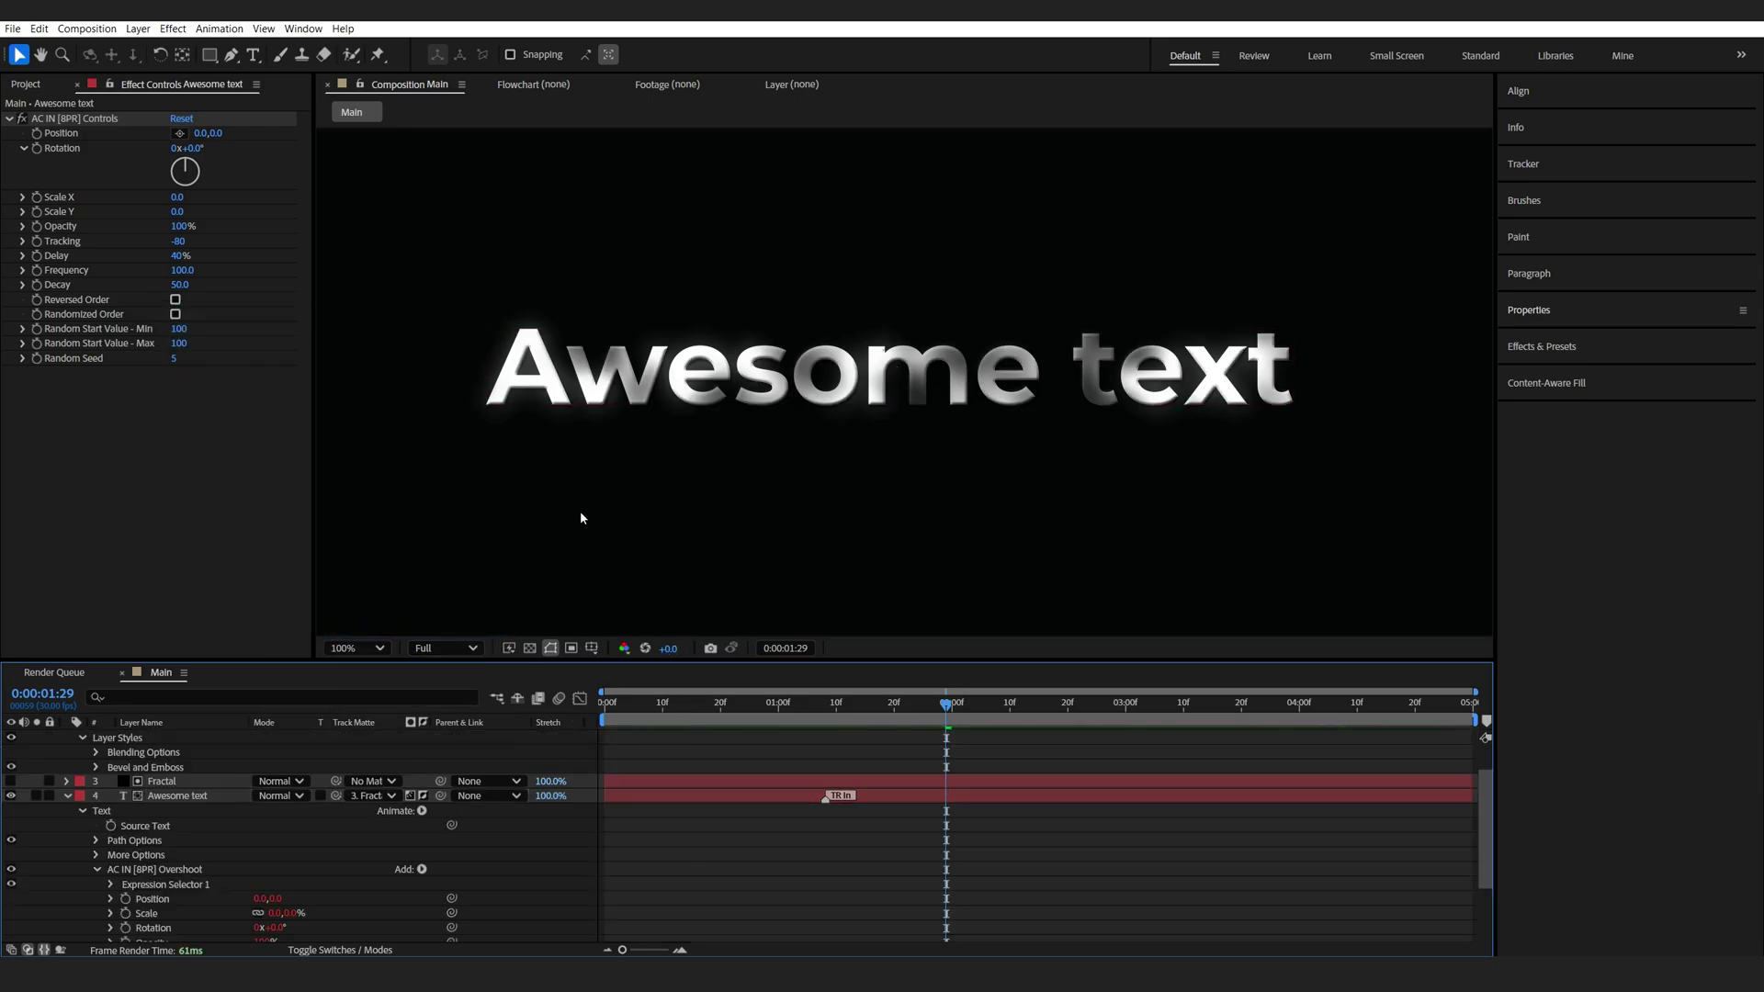
pyautogui.moveTo(669, 585); pyautogui.dragTo(717, 496)
pyautogui.scroll(-2, 287, 882)
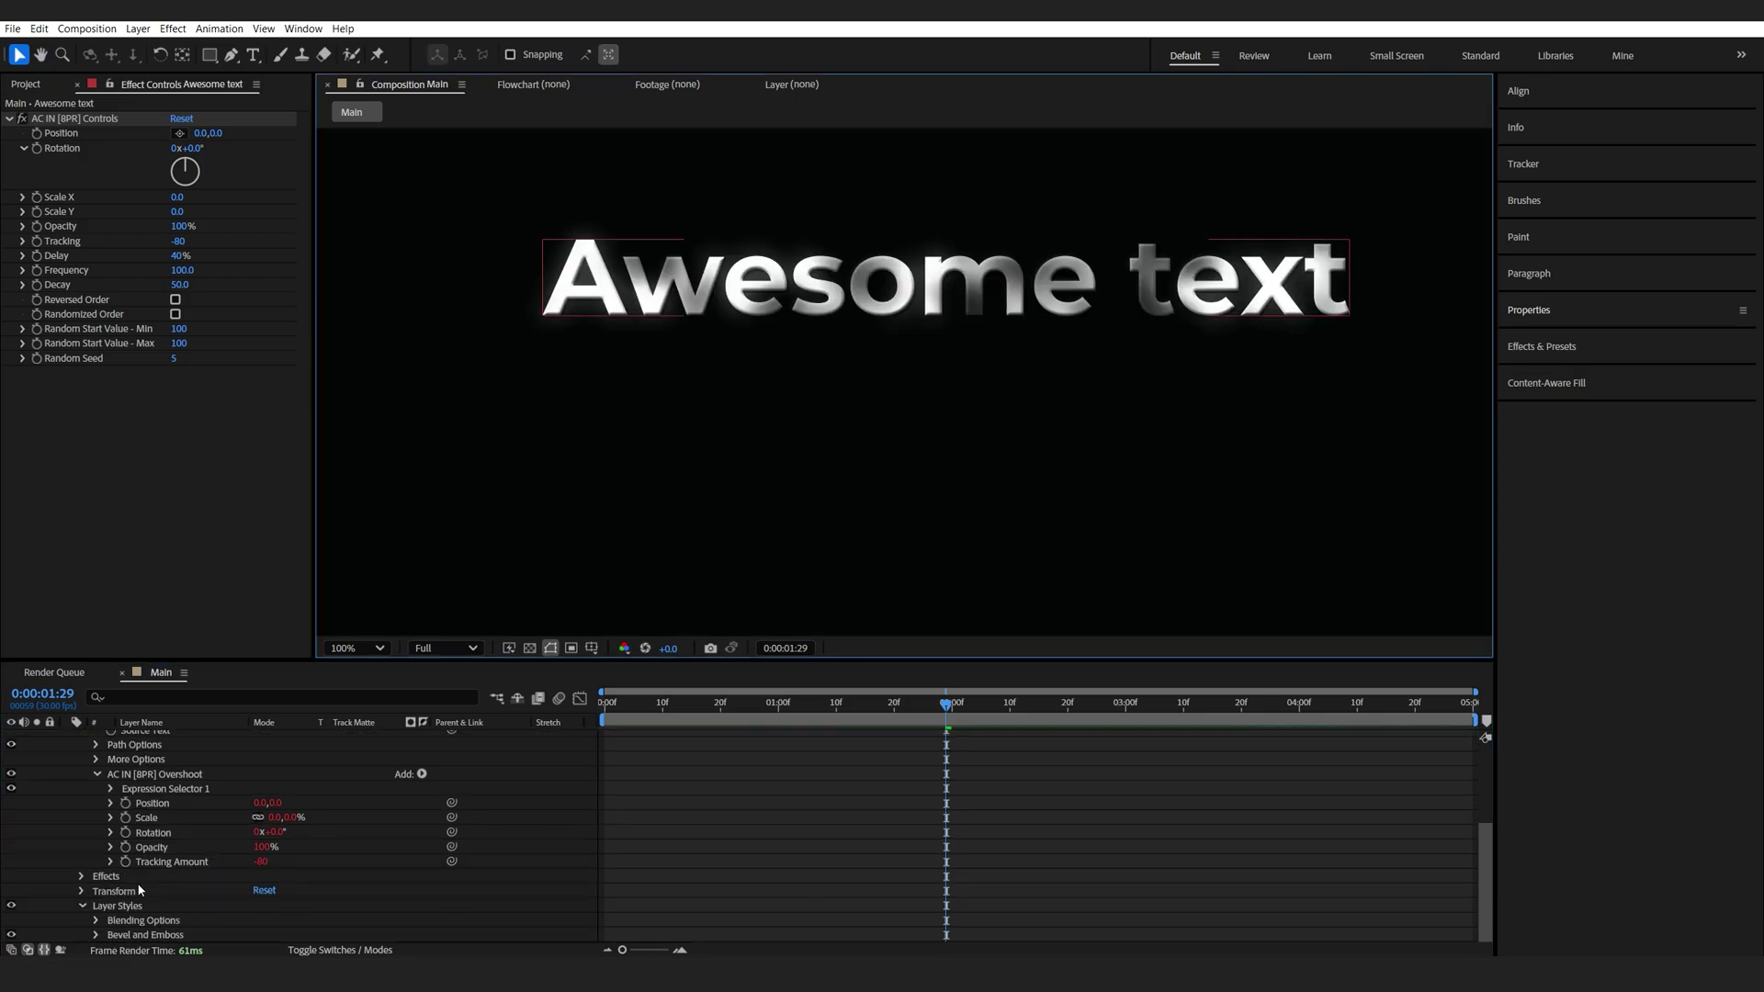
pyautogui.click(96, 935)
pyautogui.scroll(-5, 184, 872)
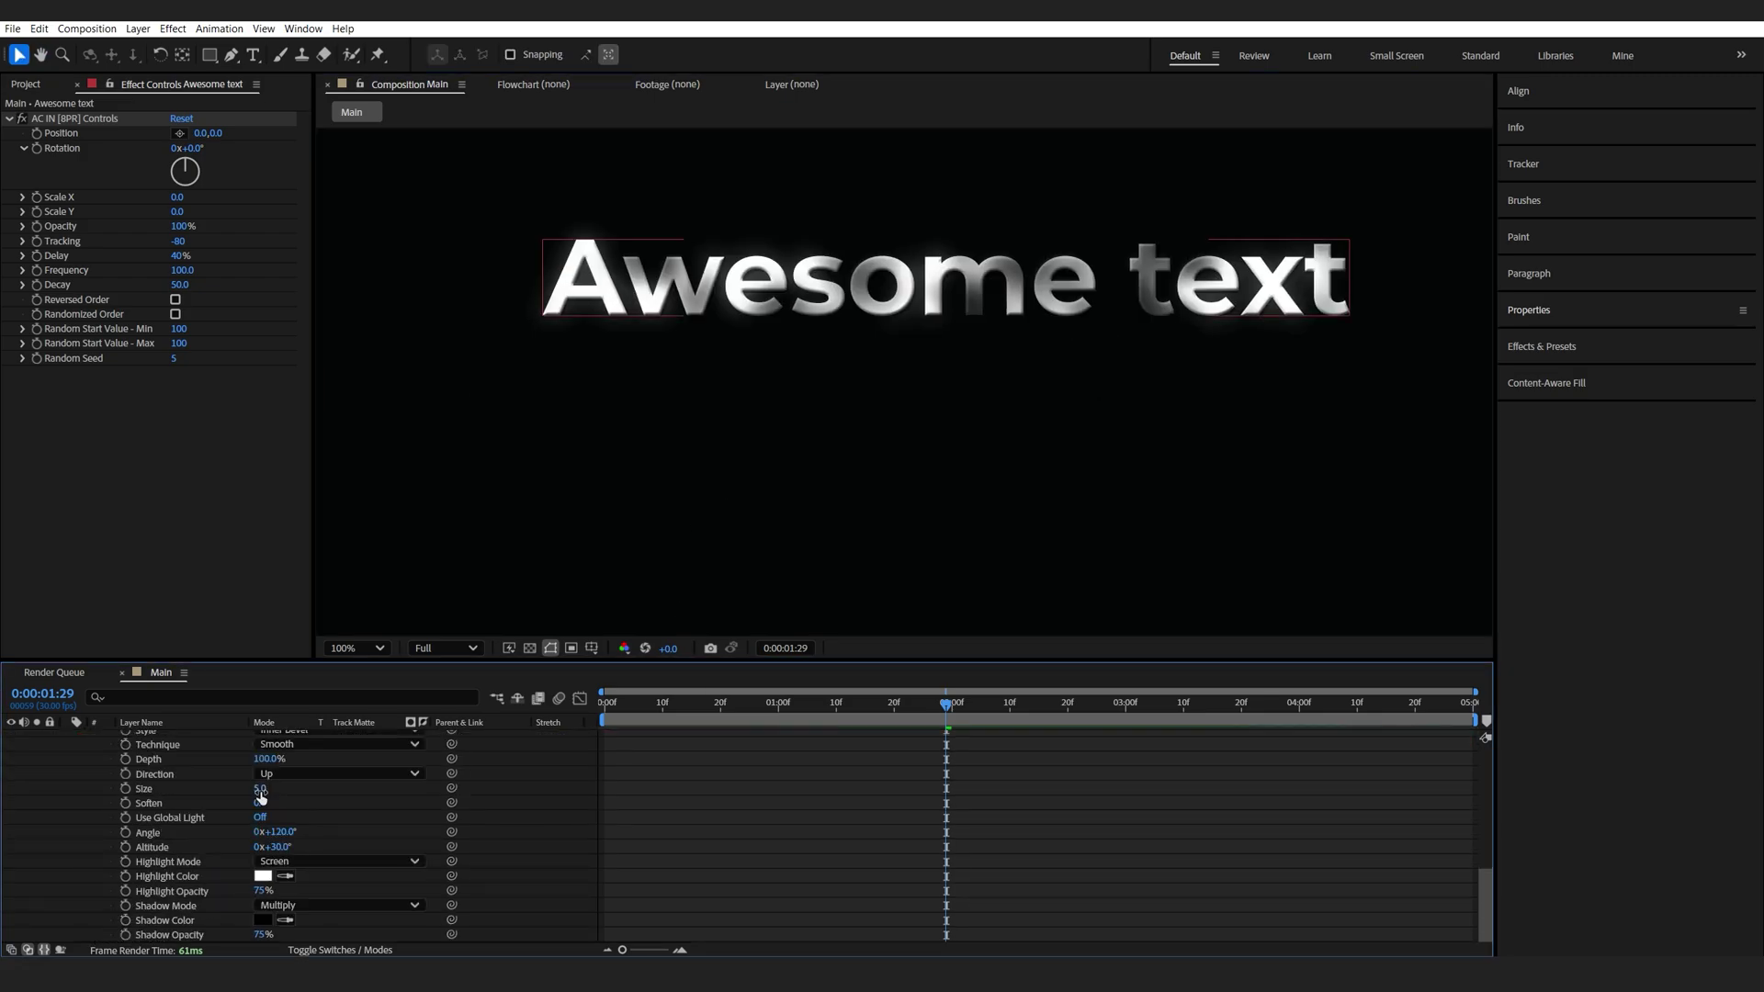
pyautogui.click(262, 788)
pyautogui.press('Return')
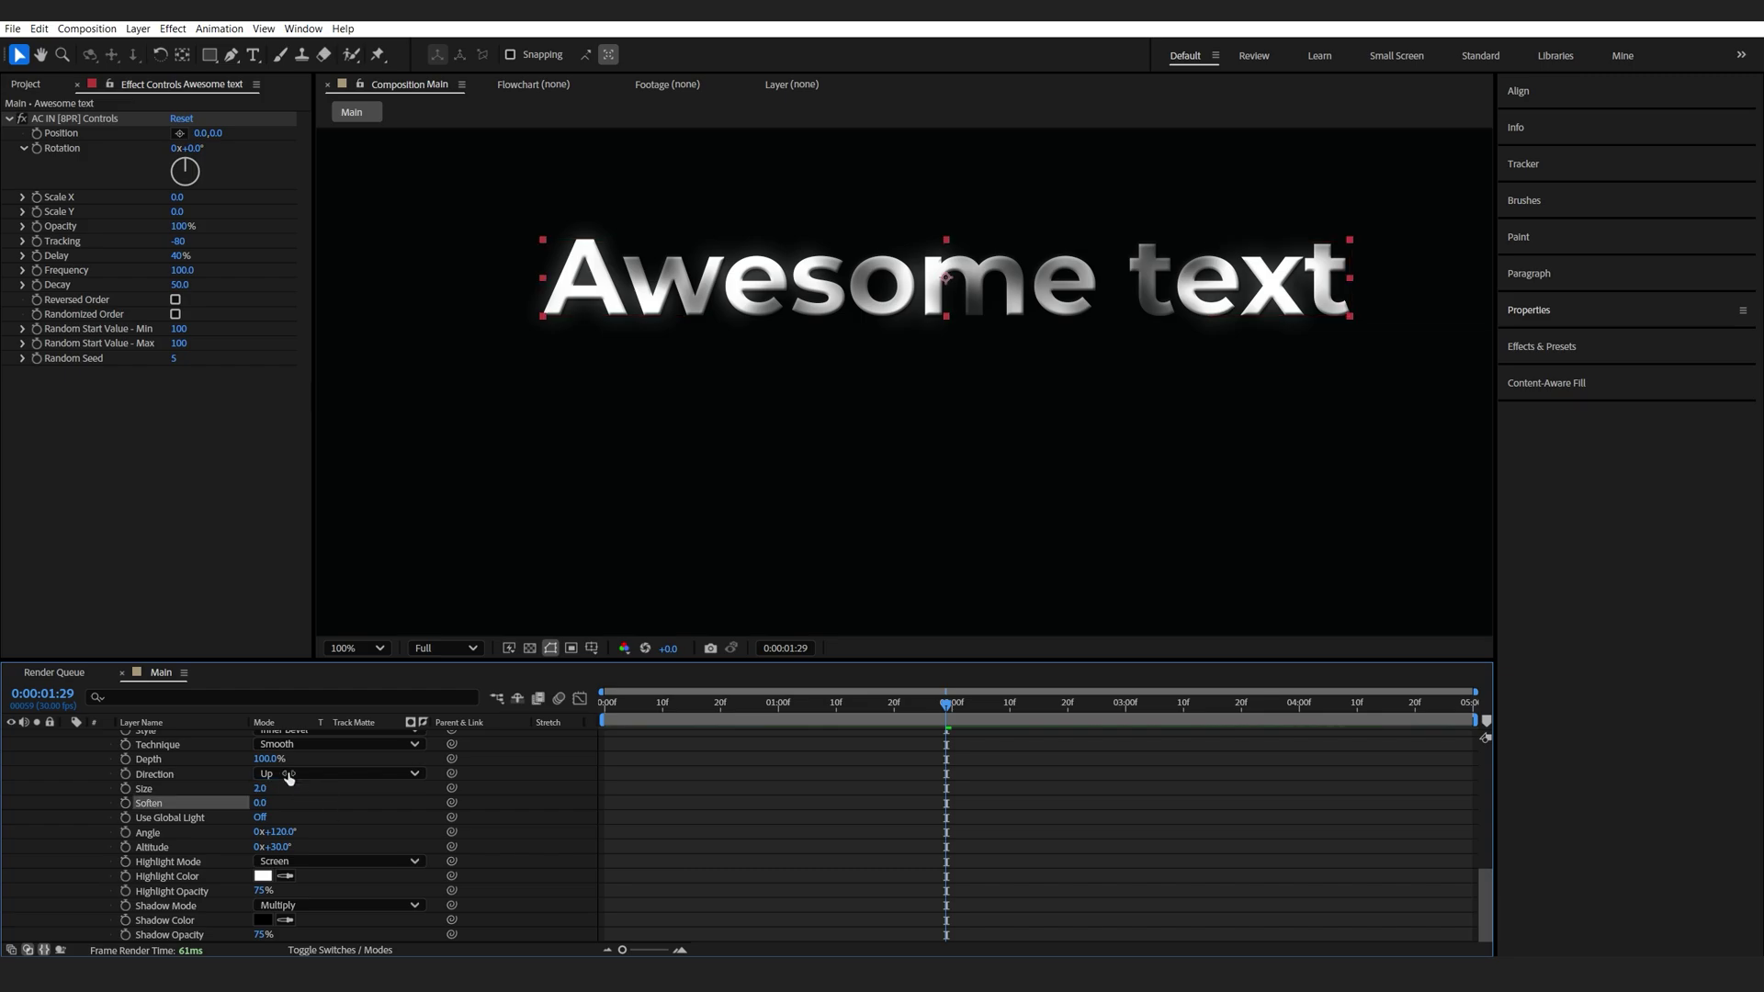
pyautogui.click(269, 759)
pyautogui.write('1')
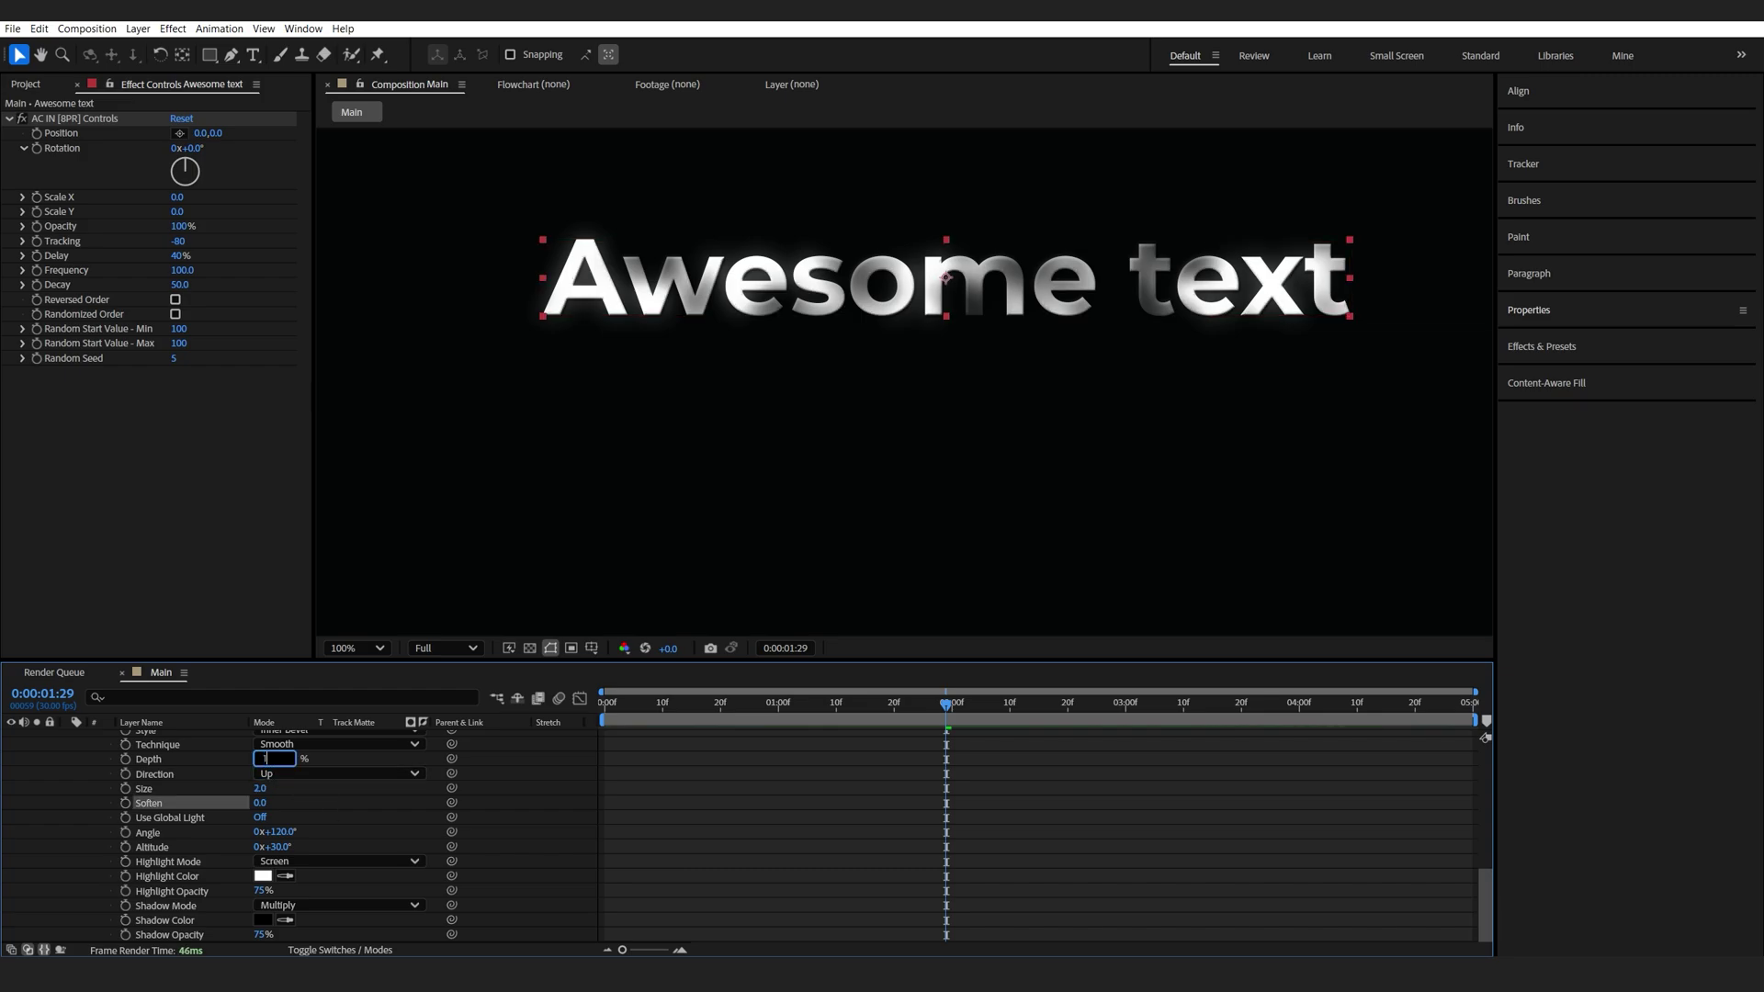
pyautogui.write('5')
pyautogui.press('Return')
pyautogui.scroll(3, 137, 851)
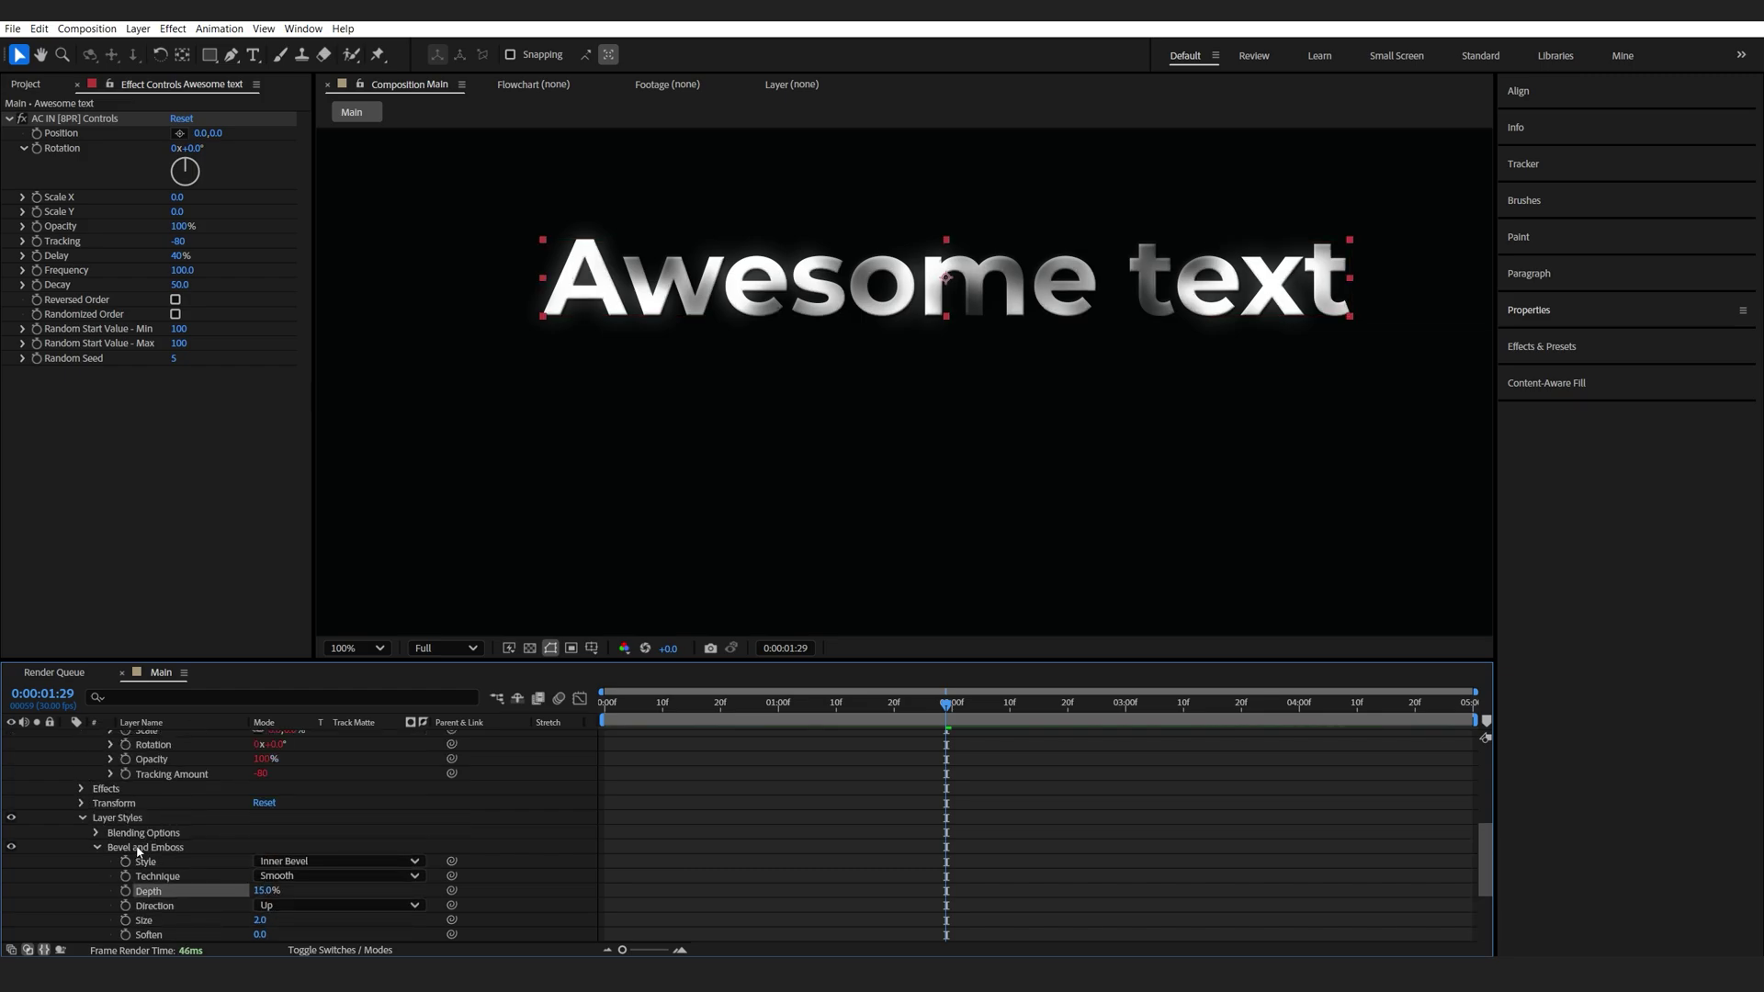
pyautogui.scroll(5, 138, 809)
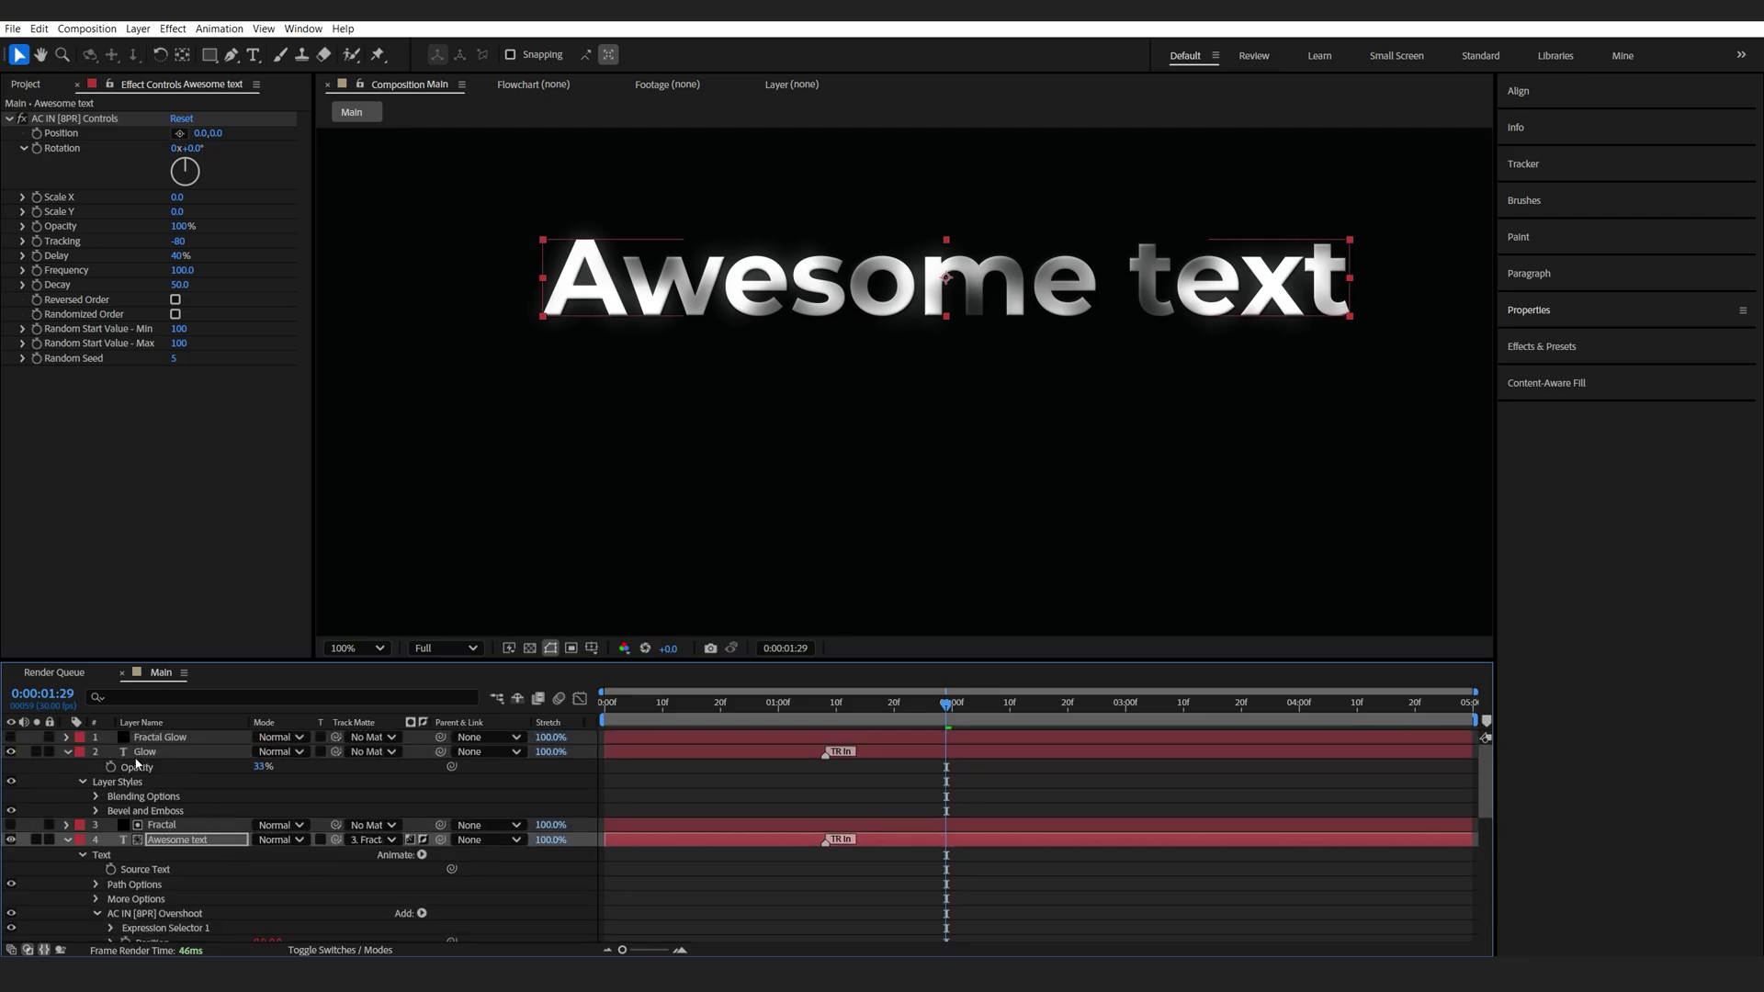
pyautogui.click(147, 753)
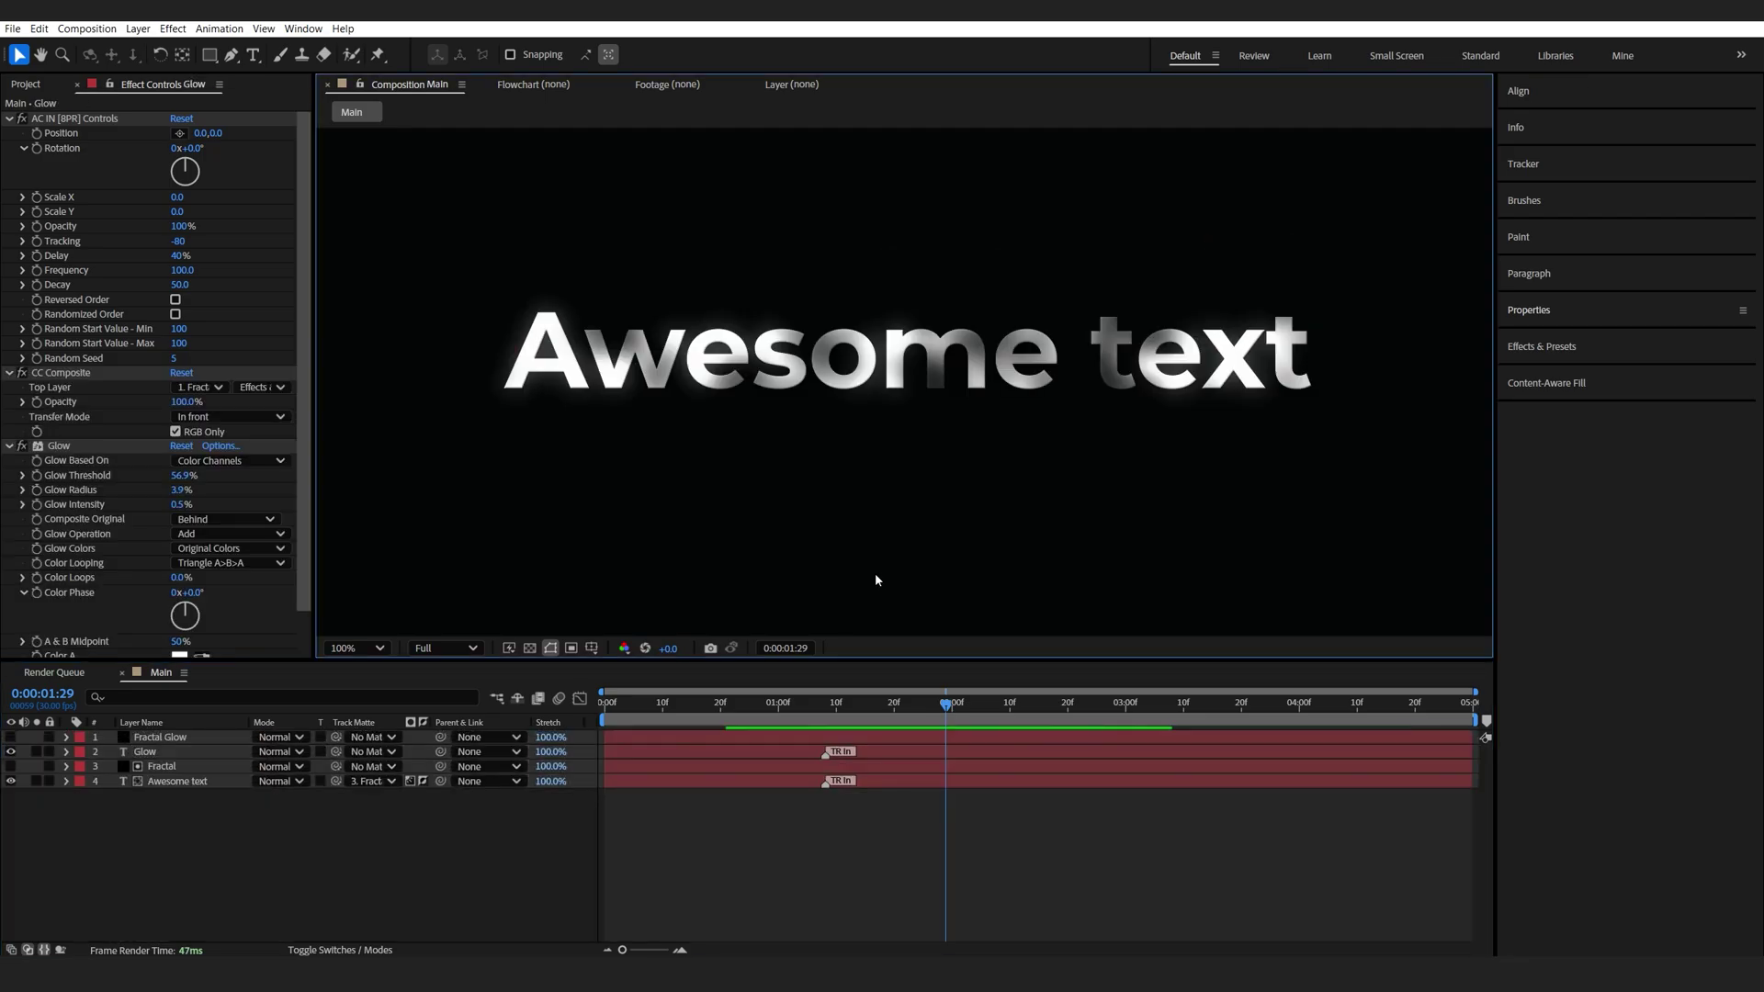
# Step: Pick-whip the Glow layer's Source Text to the Awesome text layer's Source Text
pyautogui.click(1010, 708)
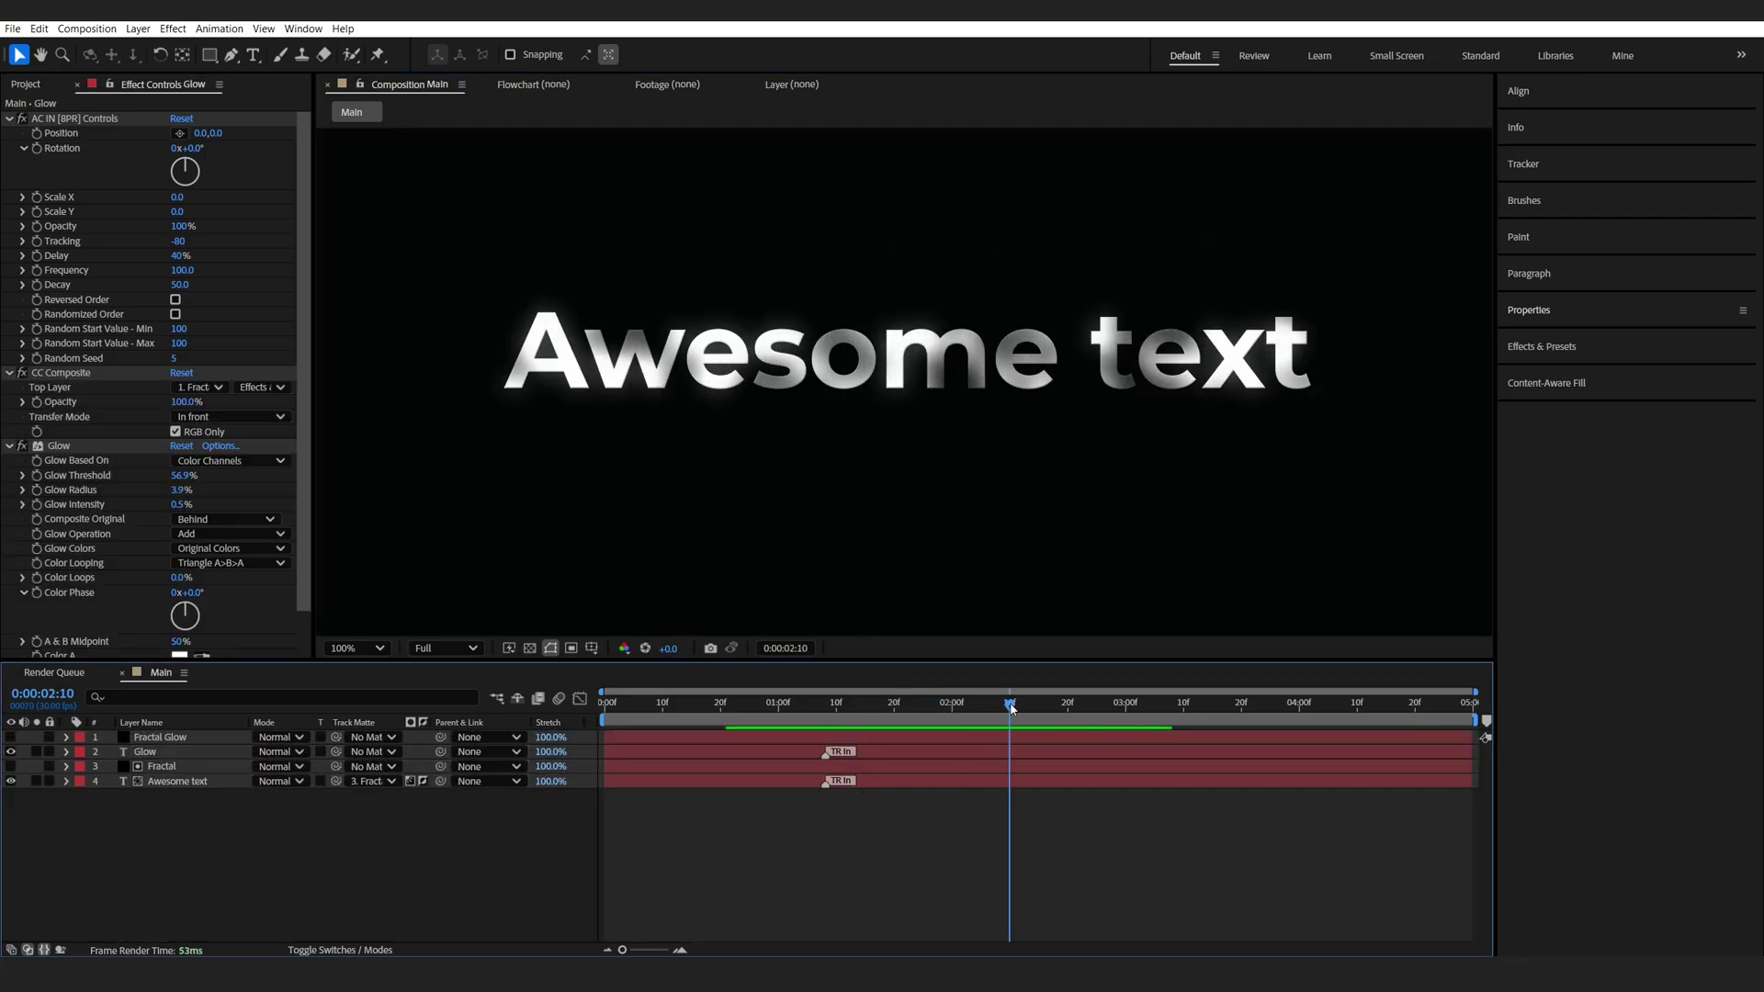
pyautogui.click(179, 781)
pyautogui.click(175, 783)
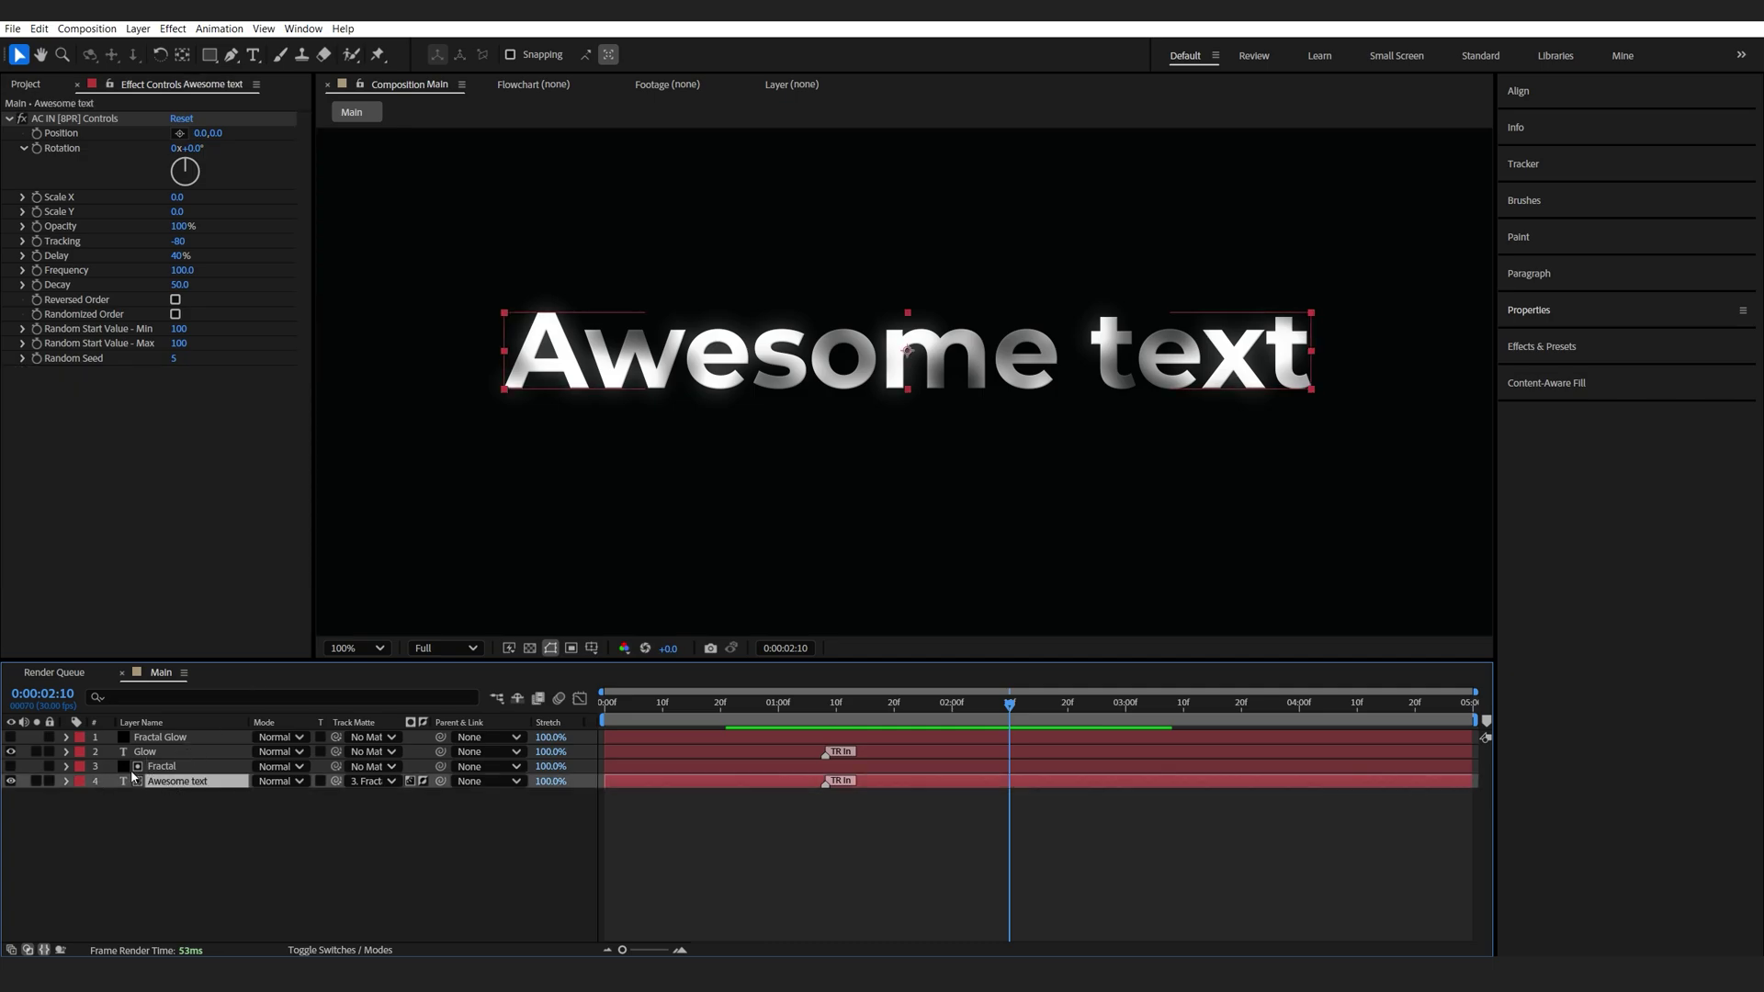
pyautogui.click(66, 782)
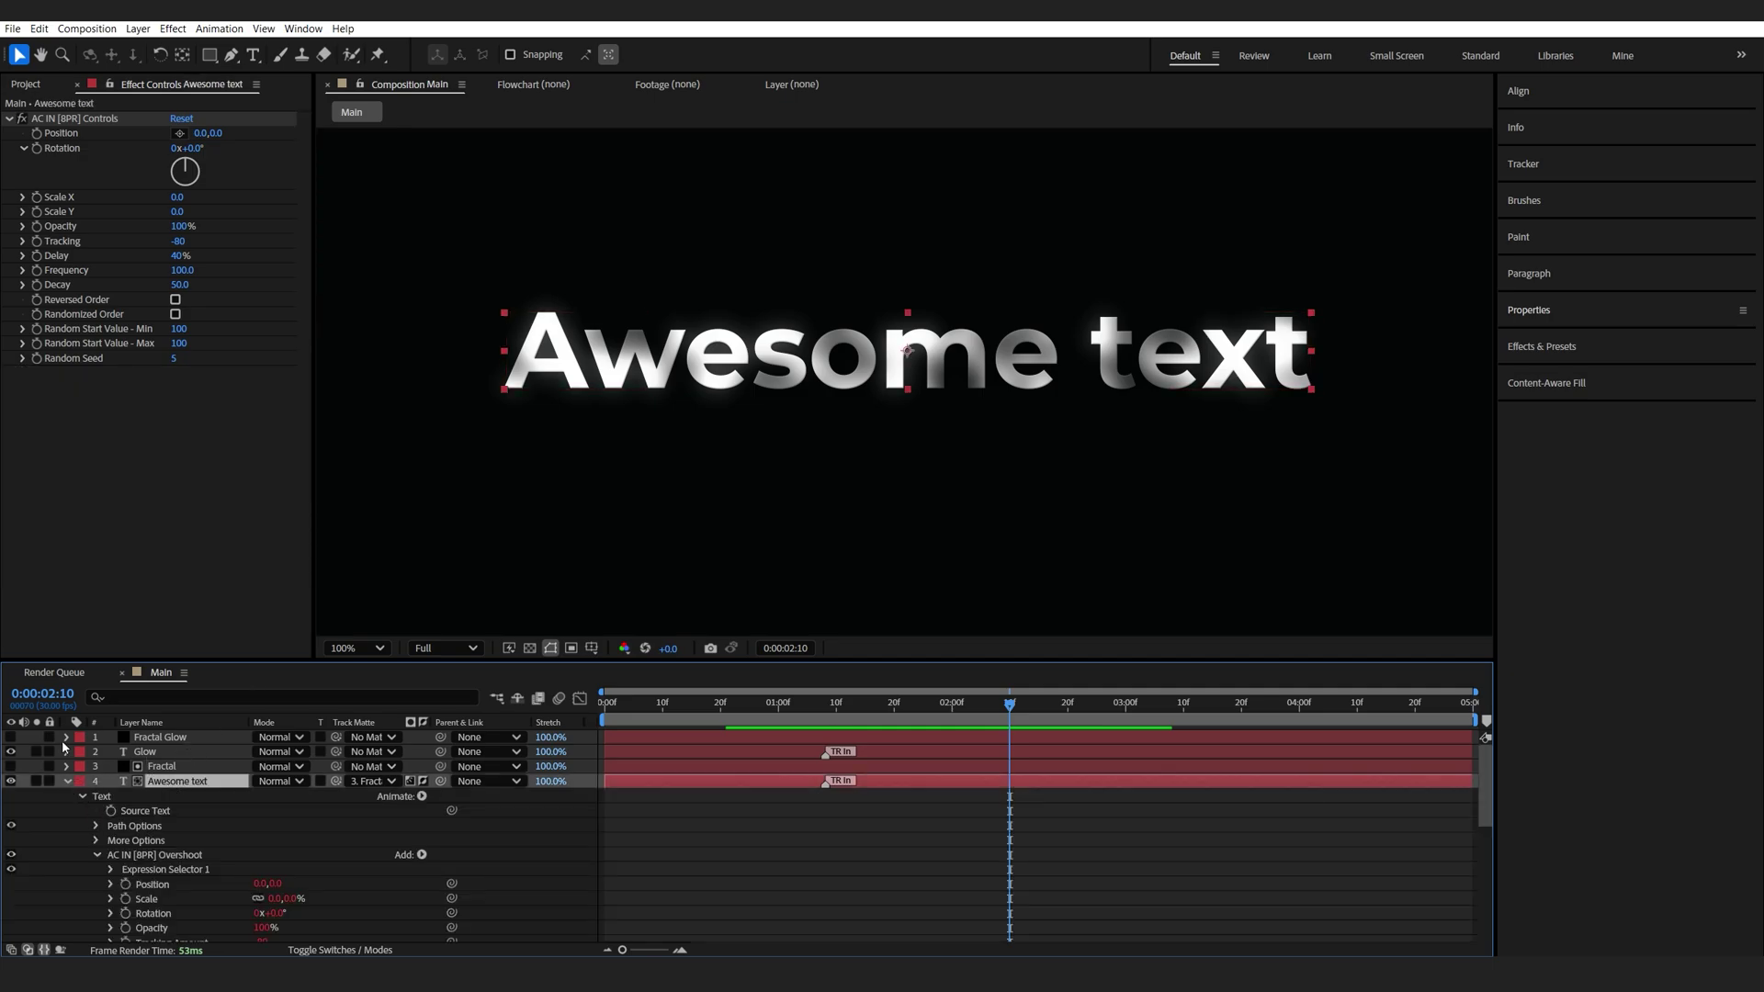
pyautogui.click(66, 751)
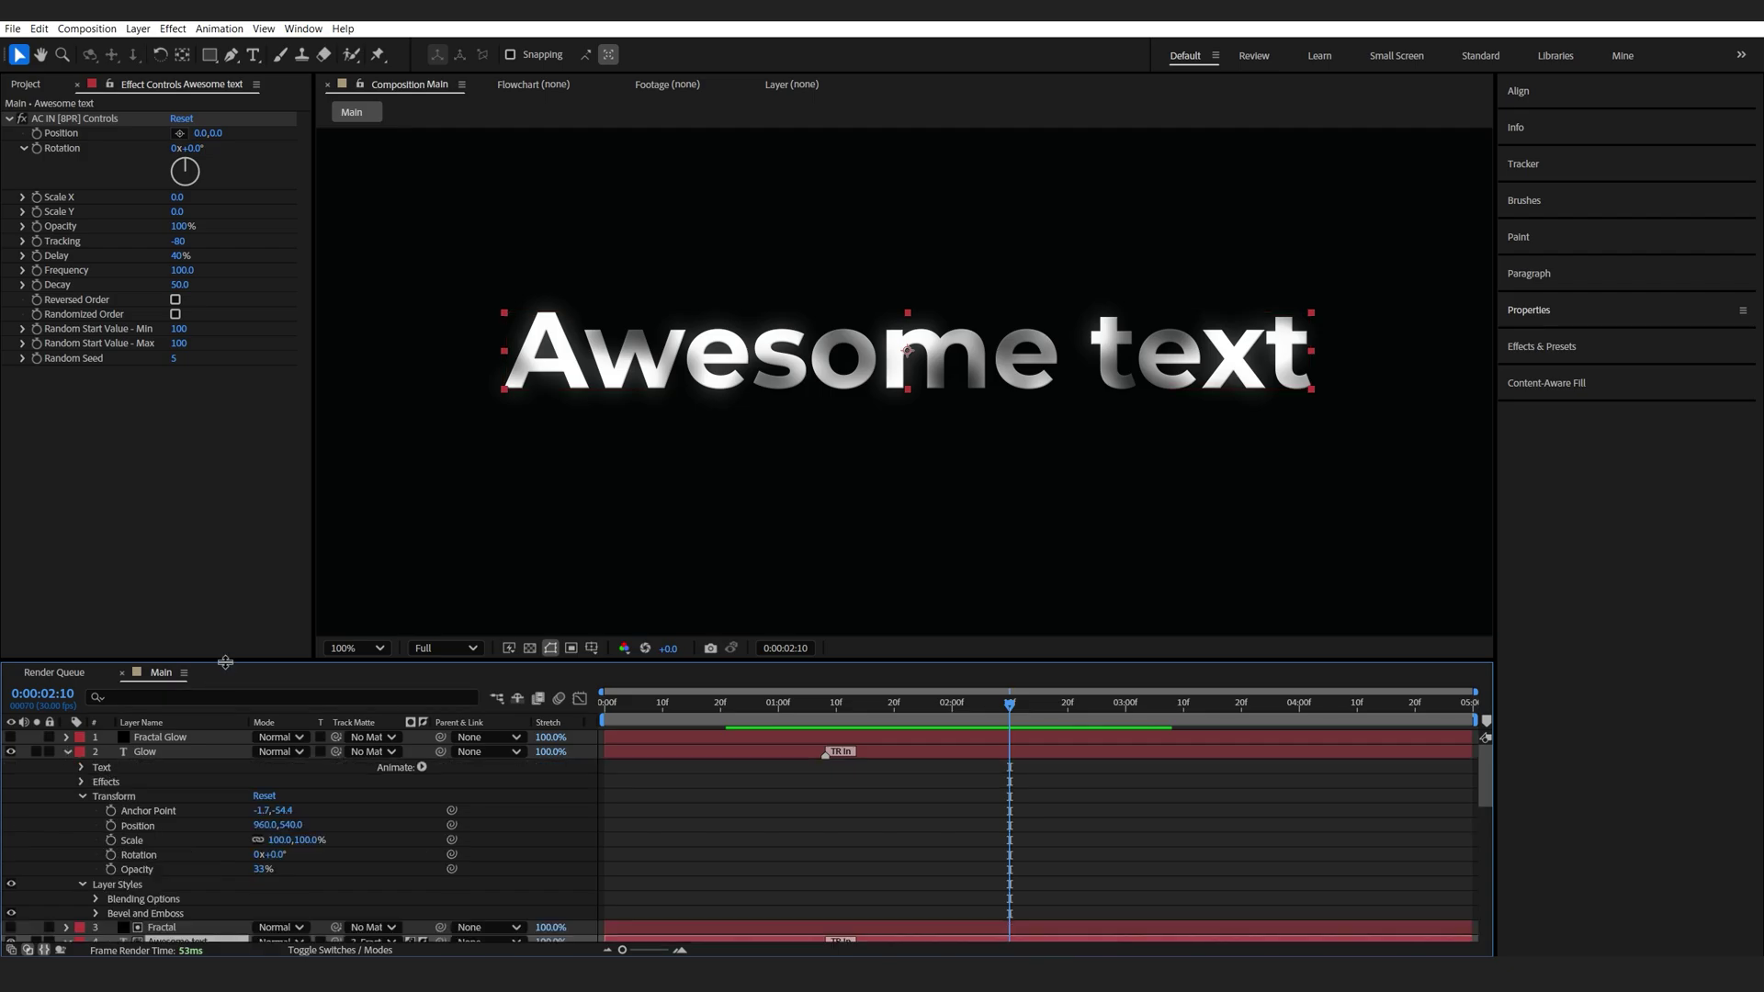
pyautogui.moveTo(225, 662); pyautogui.dragTo(225, 453)
pyautogui.click(83, 559)
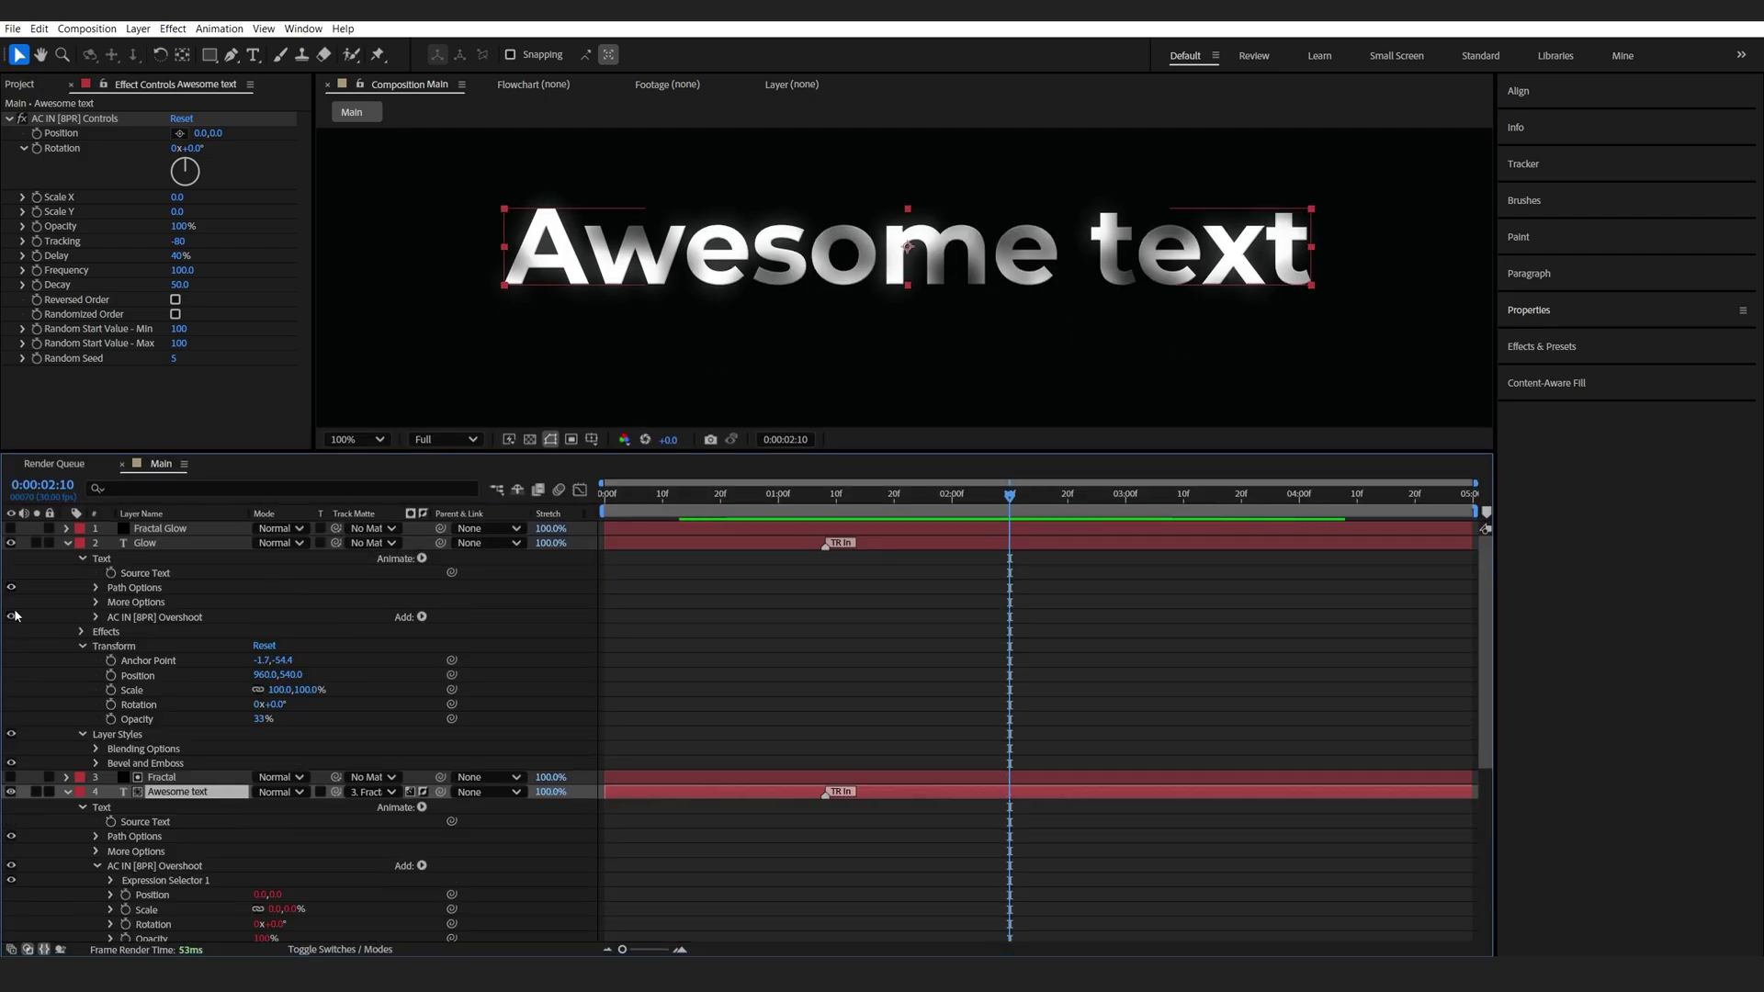
pyautogui.moveTo(453, 572); pyautogui.dragTo(162, 826)
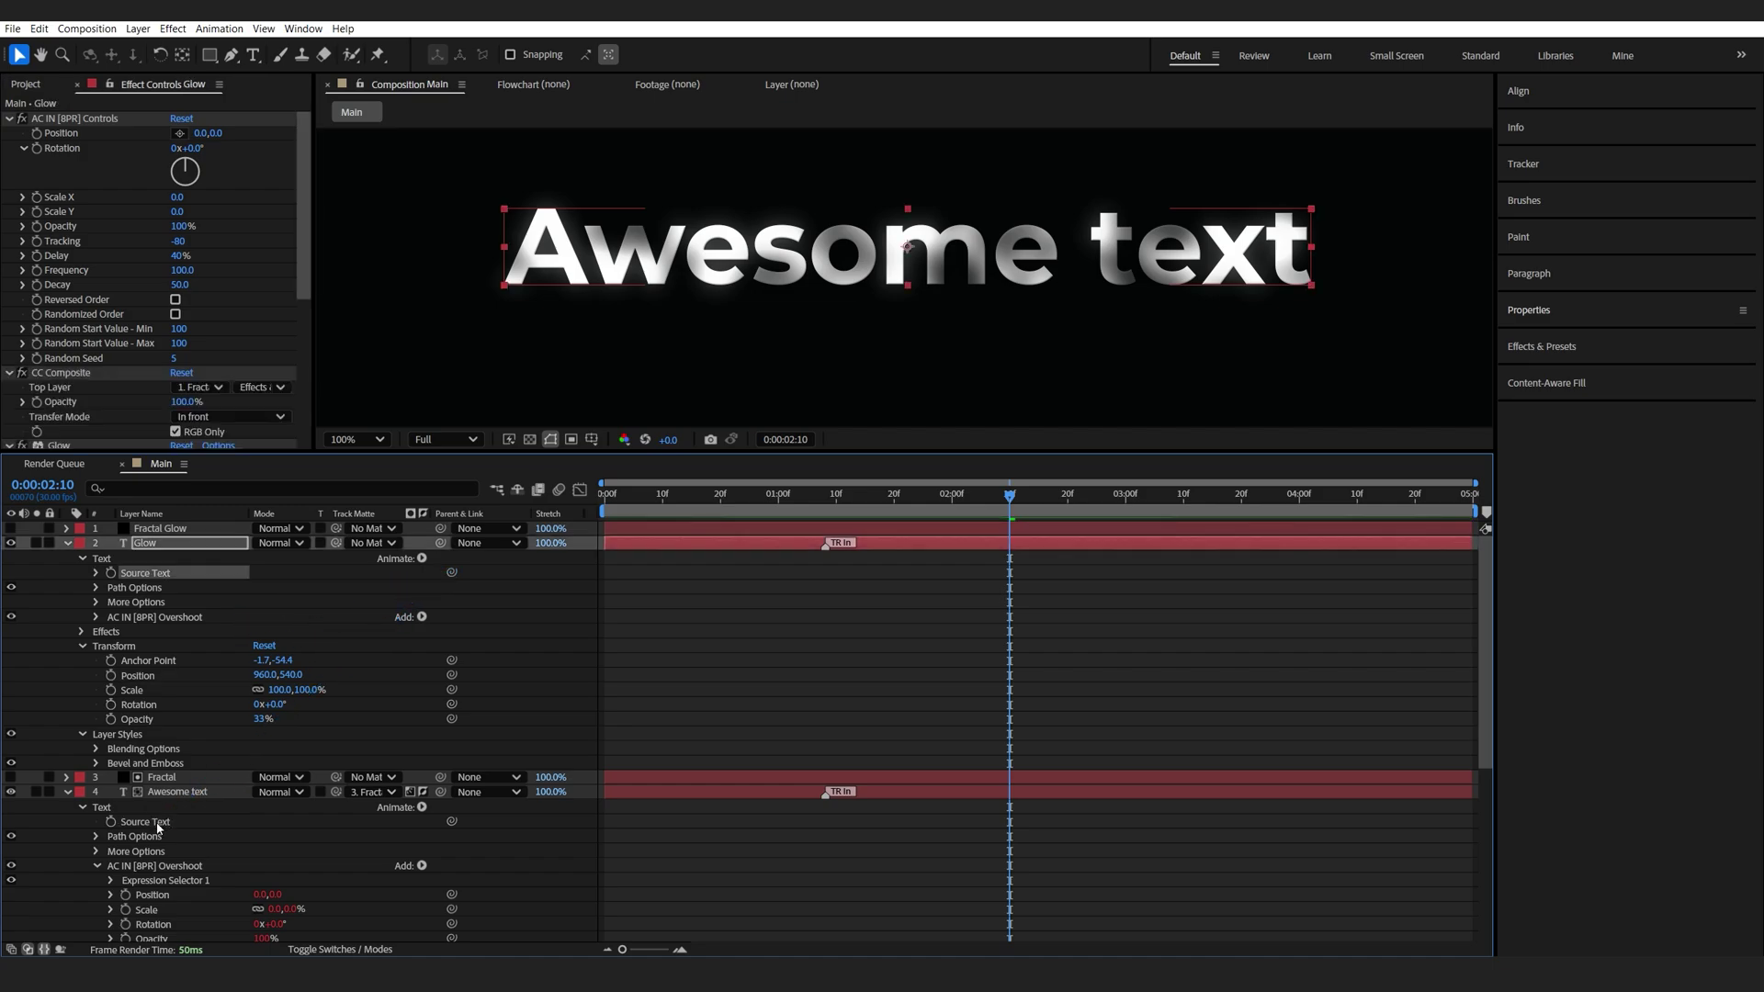
# Step: Test the link by retyping the title as 'Text', then undo the change
pyautogui.click(159, 824)
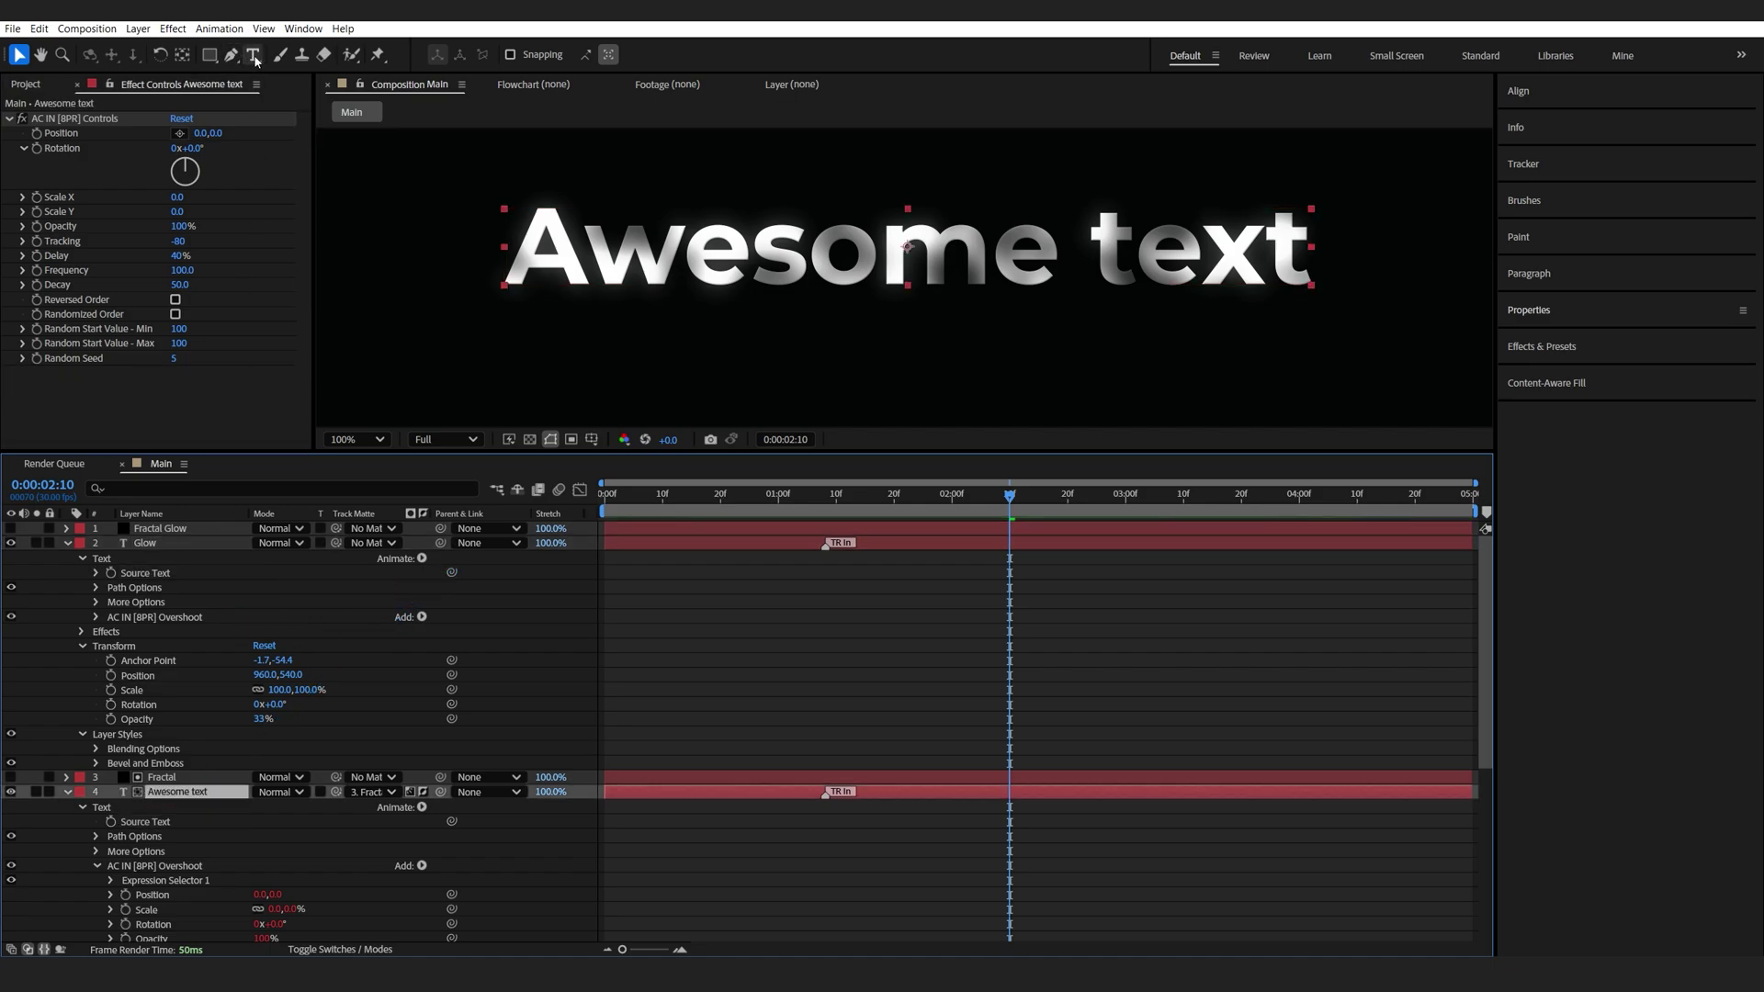
pyautogui.click(253, 54)
pyautogui.tripleClick(636, 257)
pyautogui.write('Text')
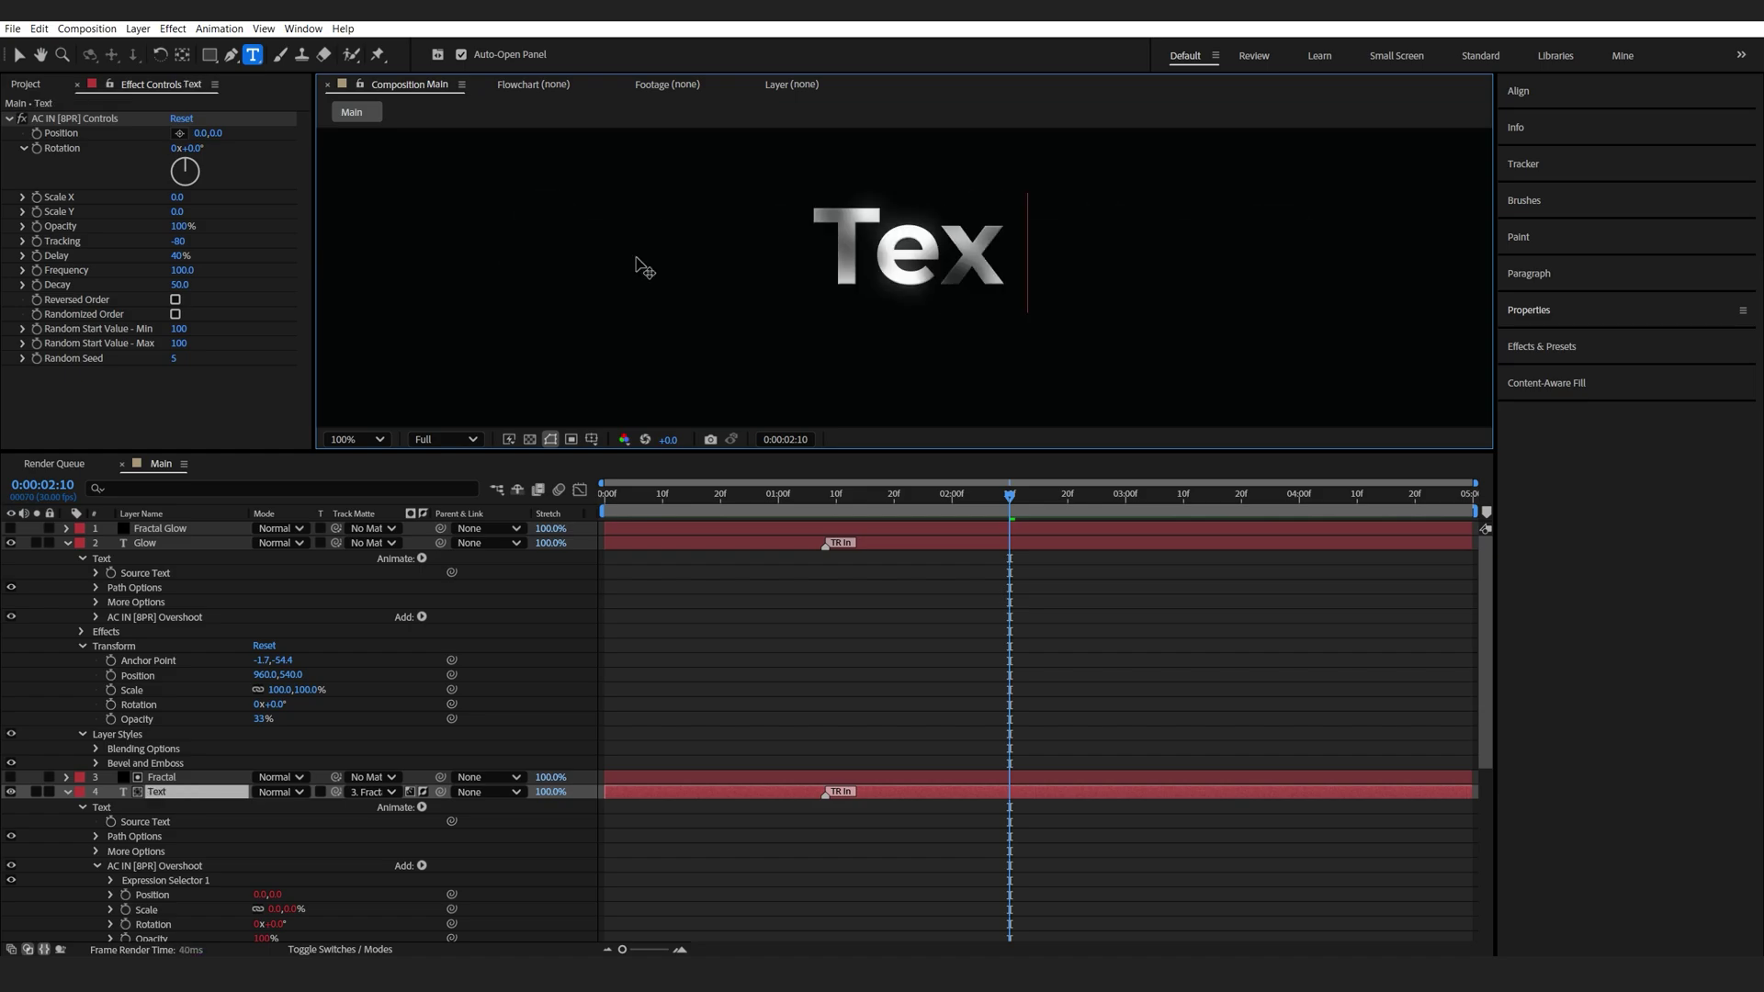
pyautogui.click(977, 618)
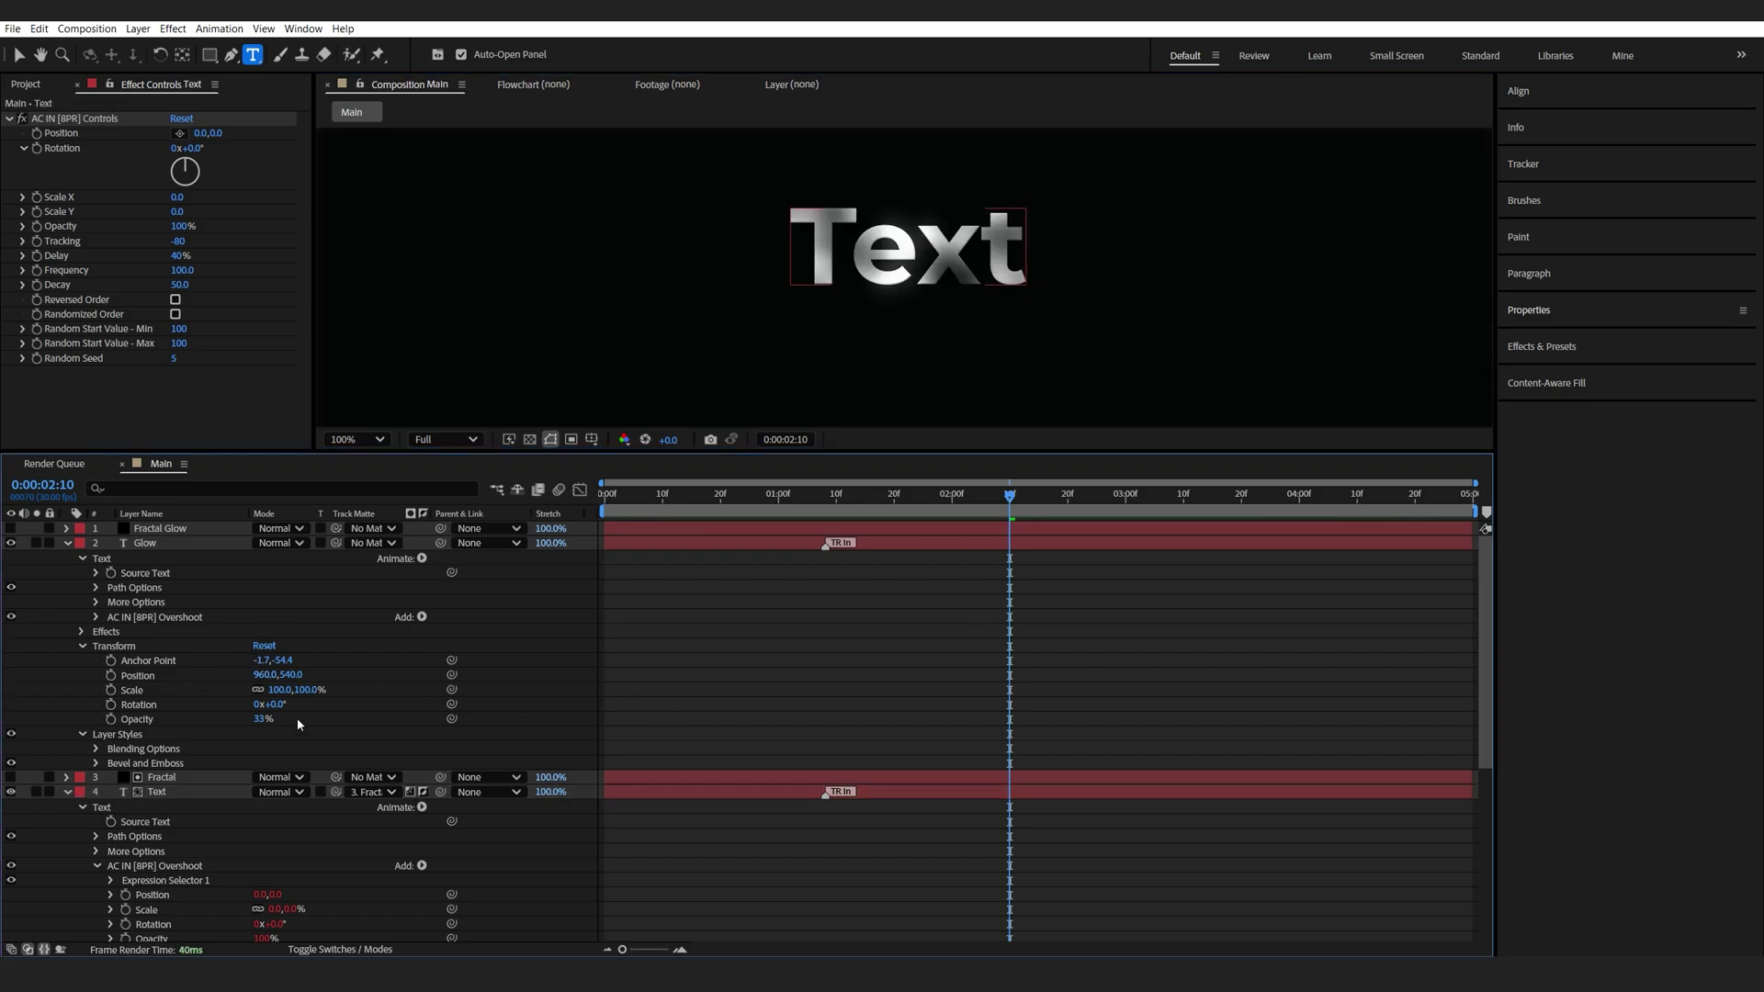
pyautogui.hotkey('ctrl', 'z')
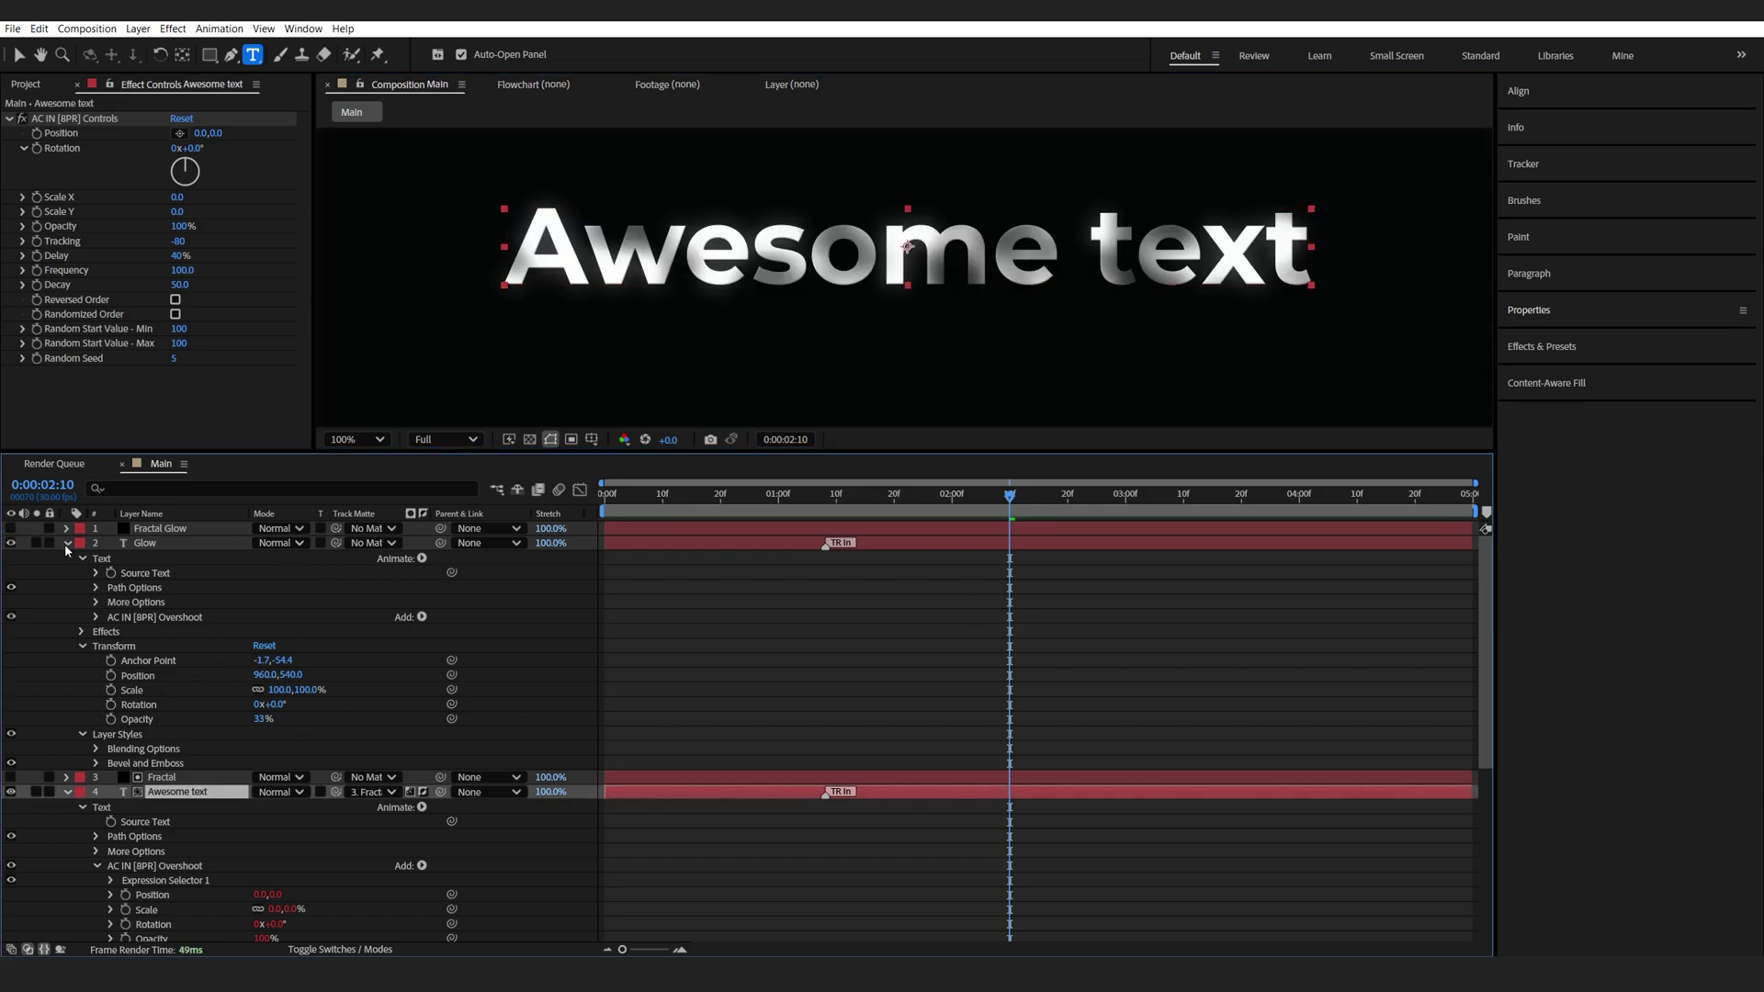
# Step: Collapse all layer properties and deselect the layers
pyautogui.hotkey('ctrl', 'a')
pyautogui.hotkey('ctrl', '`')
pyautogui.click(294, 802)
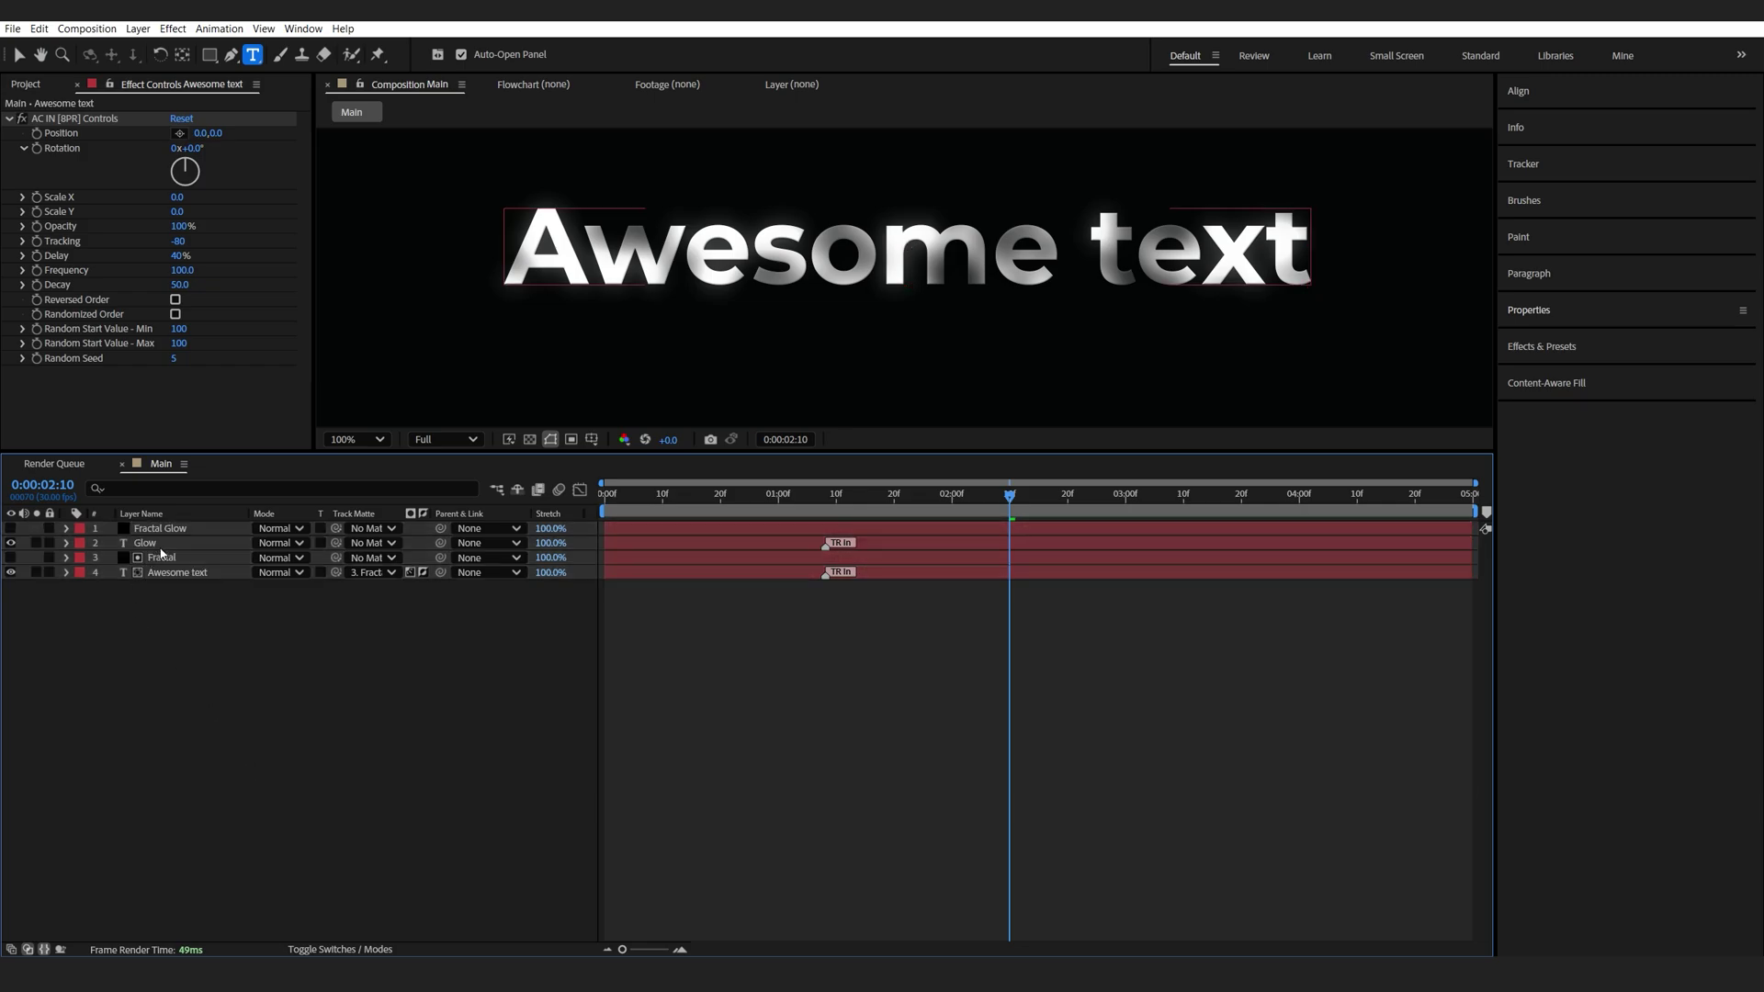
# Step: Enlarge the composition viewer and add a new solid layer with default settings
pyautogui.moveTo(549, 456); pyautogui.dragTo(549, 706)
pyautogui.scroll(-4, 630, 477)
pyautogui.rightClick(403, 895)
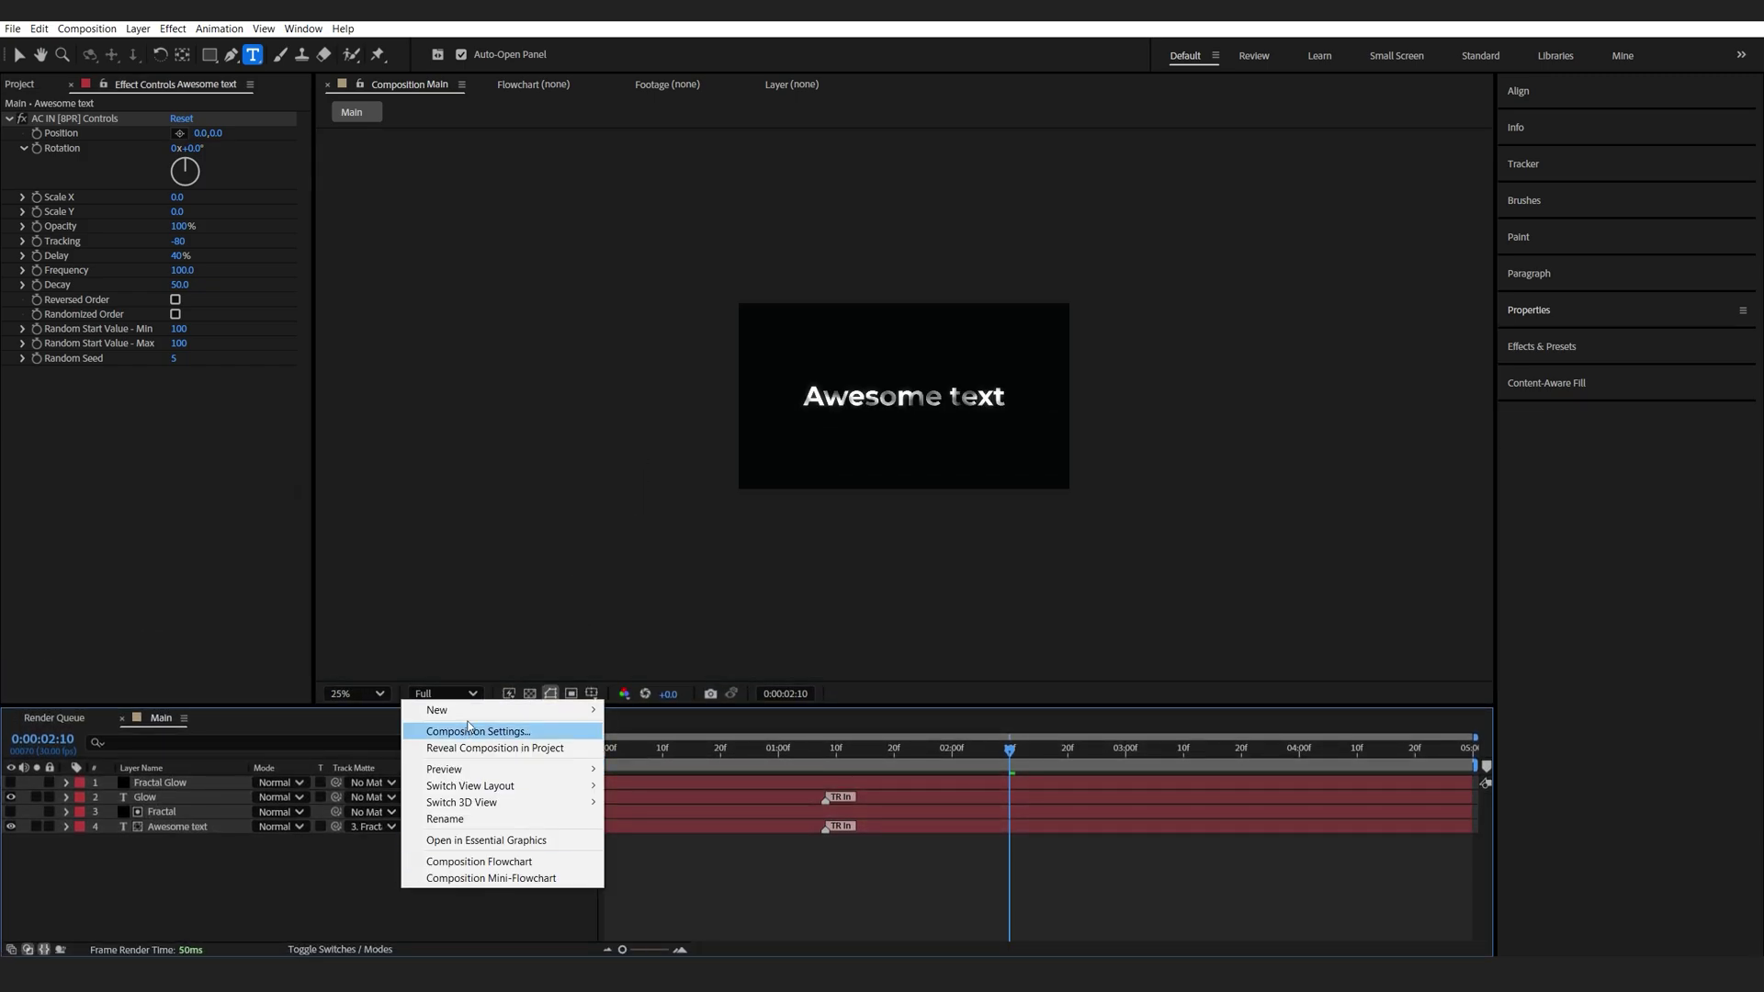
pyautogui.moveTo(487, 709)
pyautogui.click(653, 748)
pyautogui.click(995, 652)
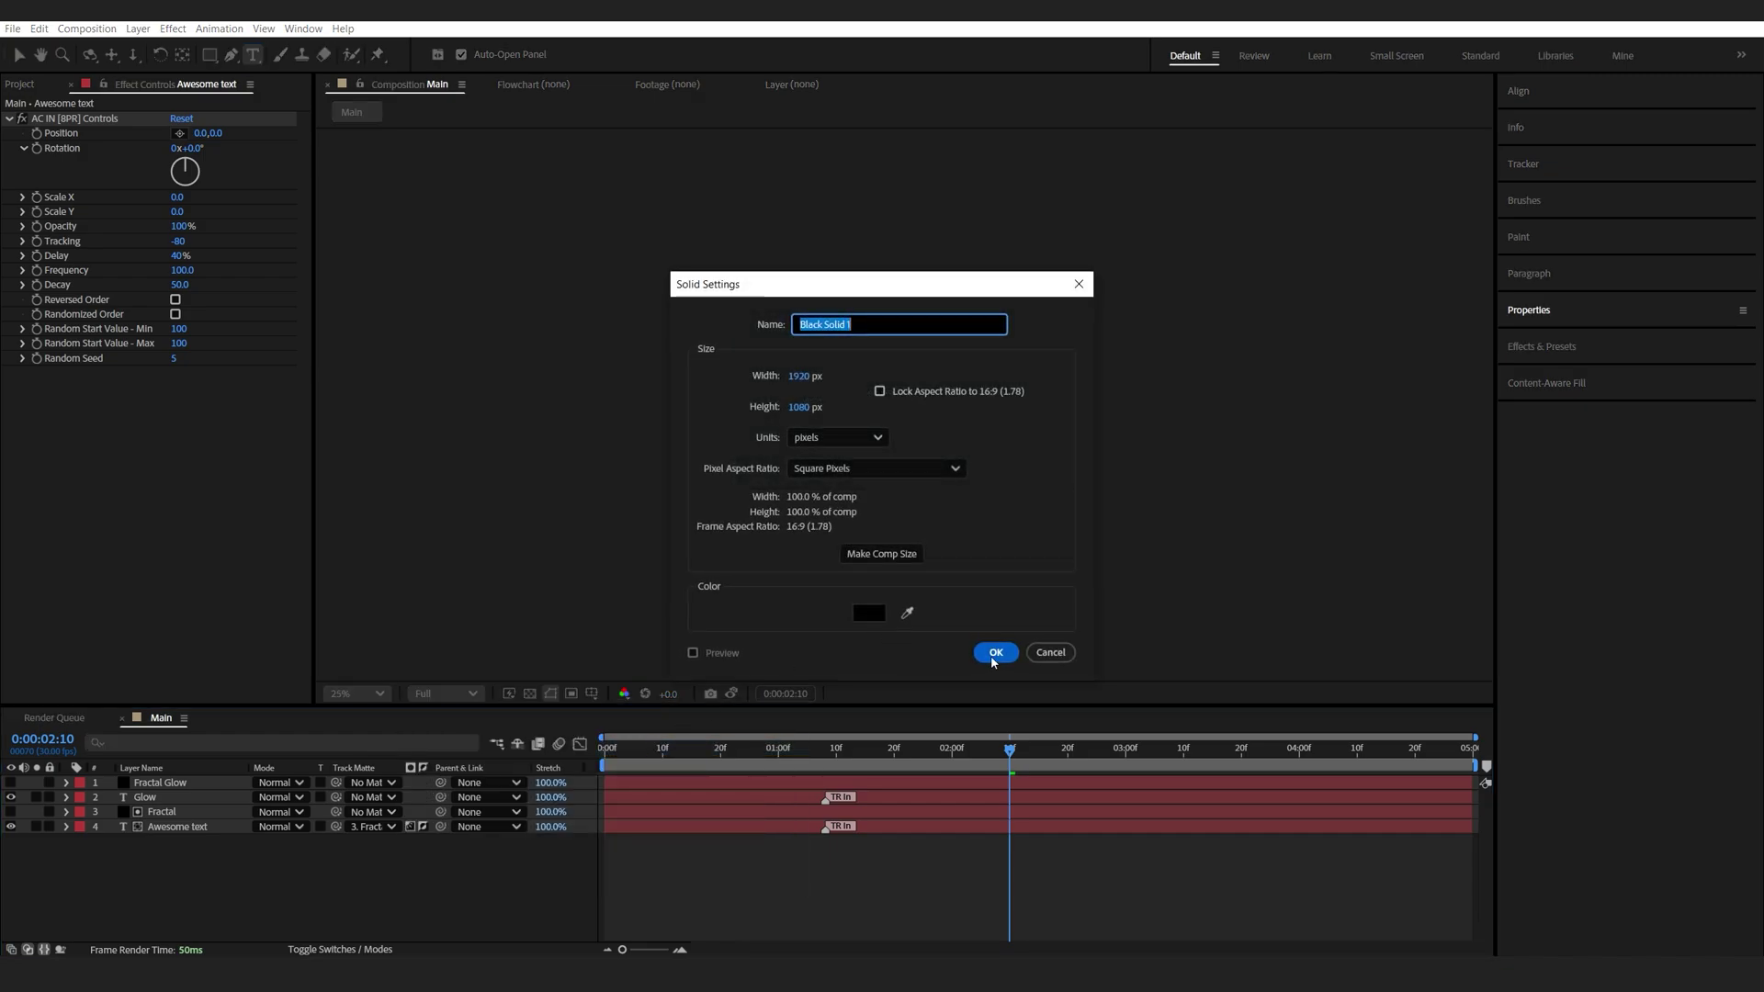
# Step: Apply Gradient Ramp with a dark blue end colour, colours swapped, and the start angled up-right
pyautogui.hotkey('ctrl', 'space')
pyautogui.write('gra')
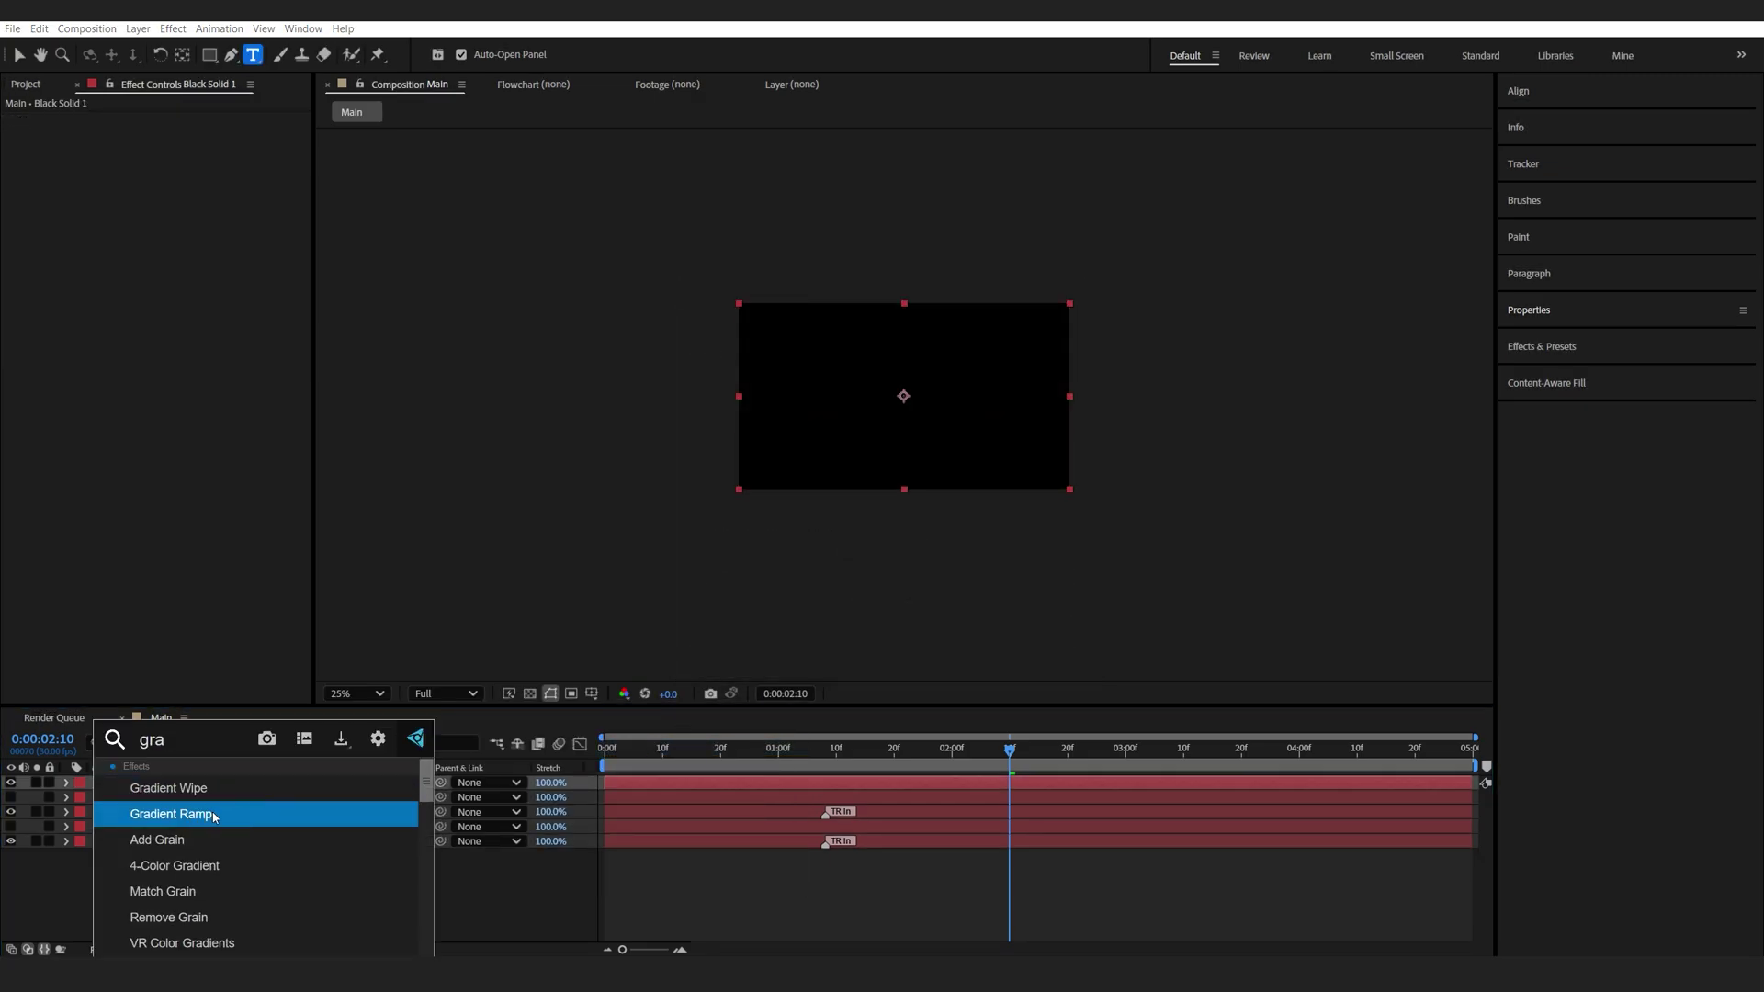
pyautogui.click(265, 815)
pyautogui.click(184, 177)
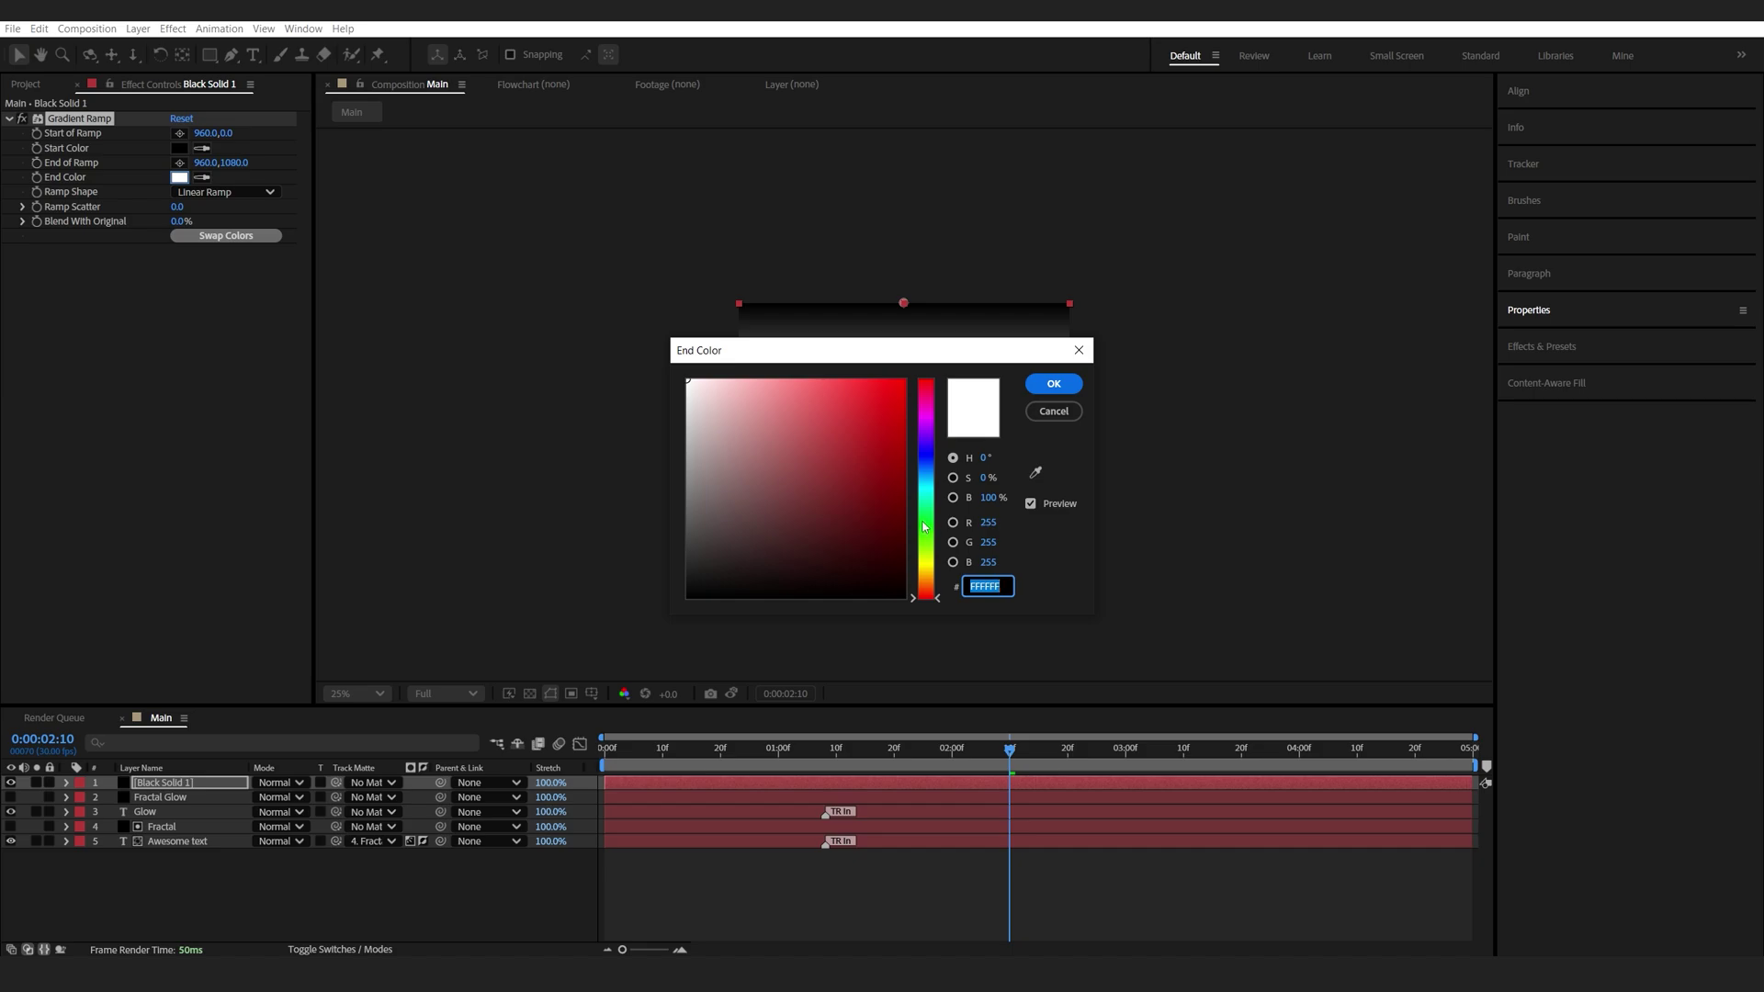
pyautogui.moveTo(927, 519); pyautogui.dragTo(931, 474)
pyautogui.moveTo(843, 544); pyautogui.dragTo(868, 537)
pyautogui.click(1053, 384)
pyautogui.click(241, 235)
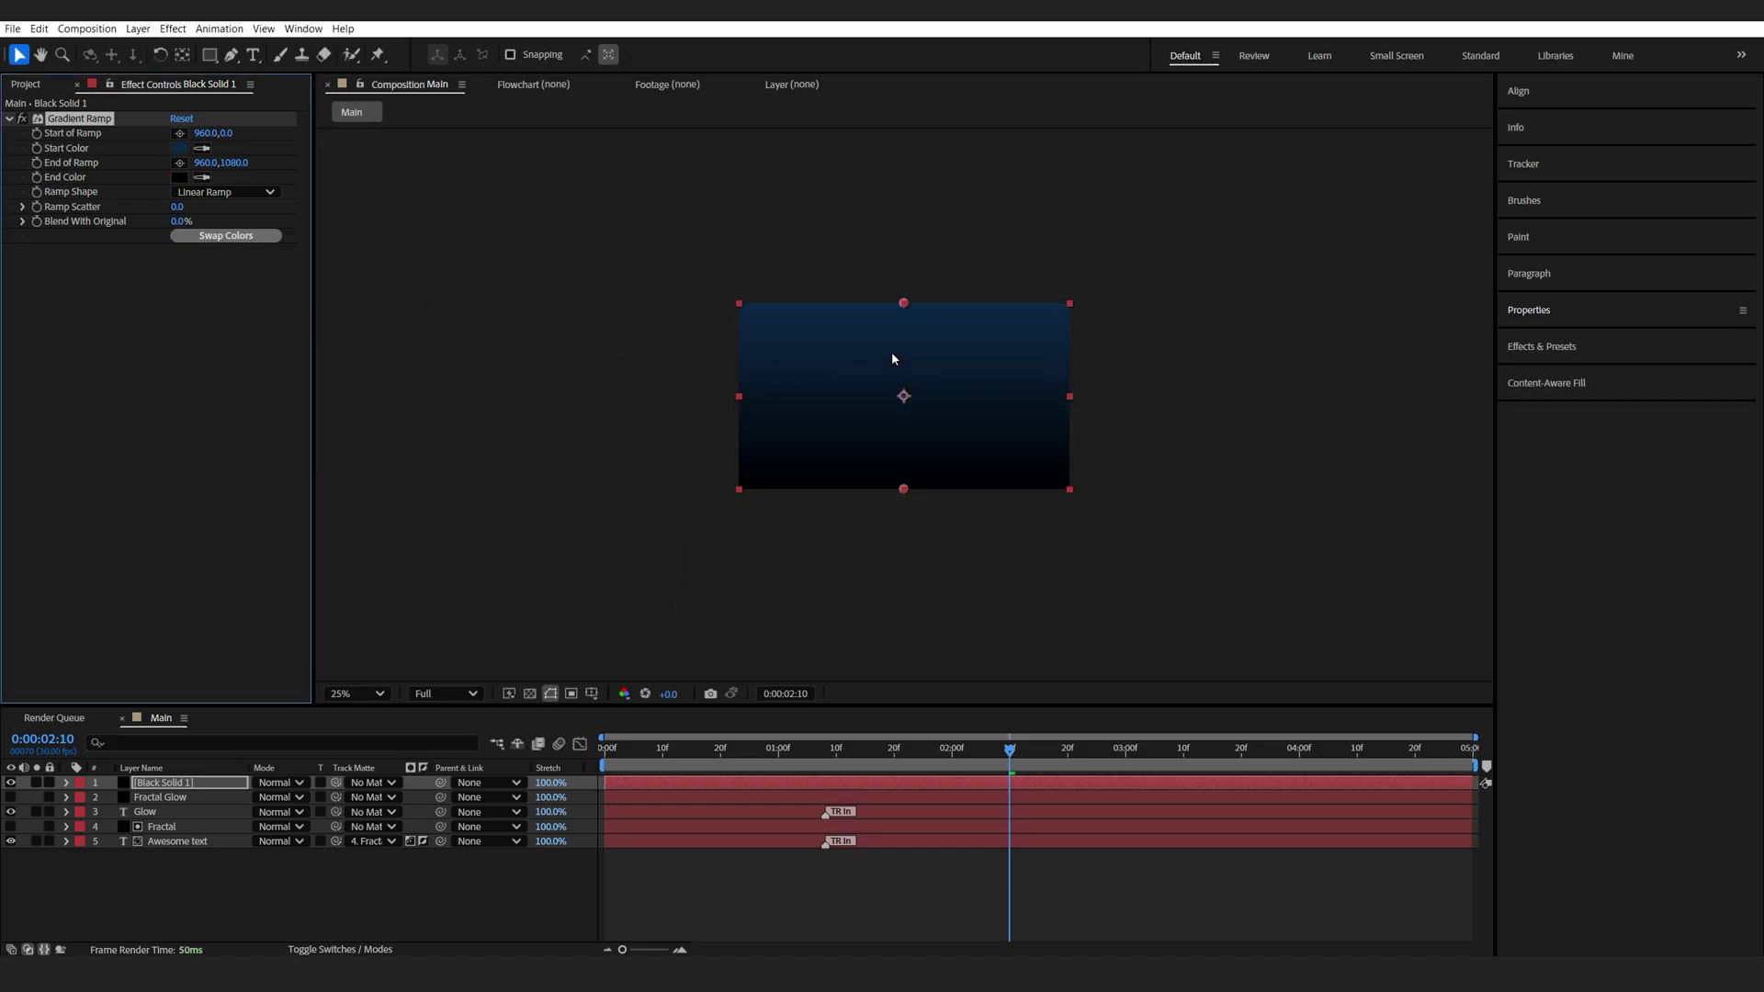
pyautogui.moveTo(902, 302); pyautogui.dragTo(1047, 212)
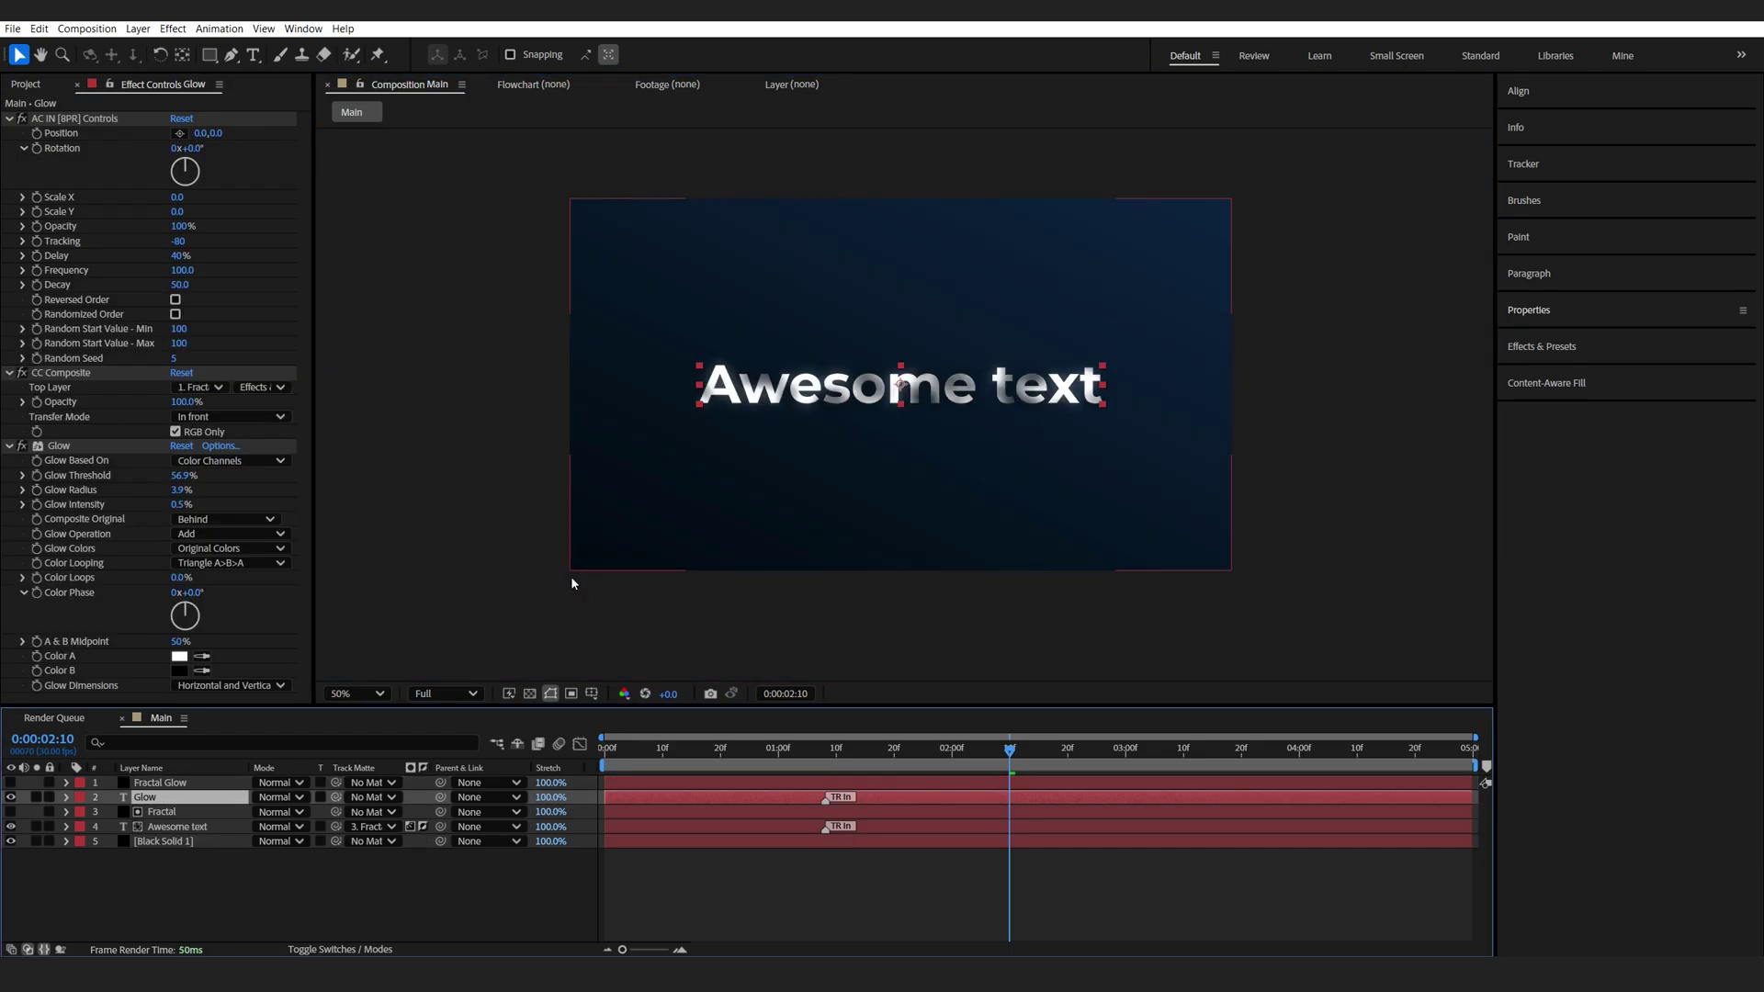
# Step: Set the Glow layer's blending mode to Screen and add a Tint effect
pyautogui.click(280, 798)
pyautogui.click(346, 333)
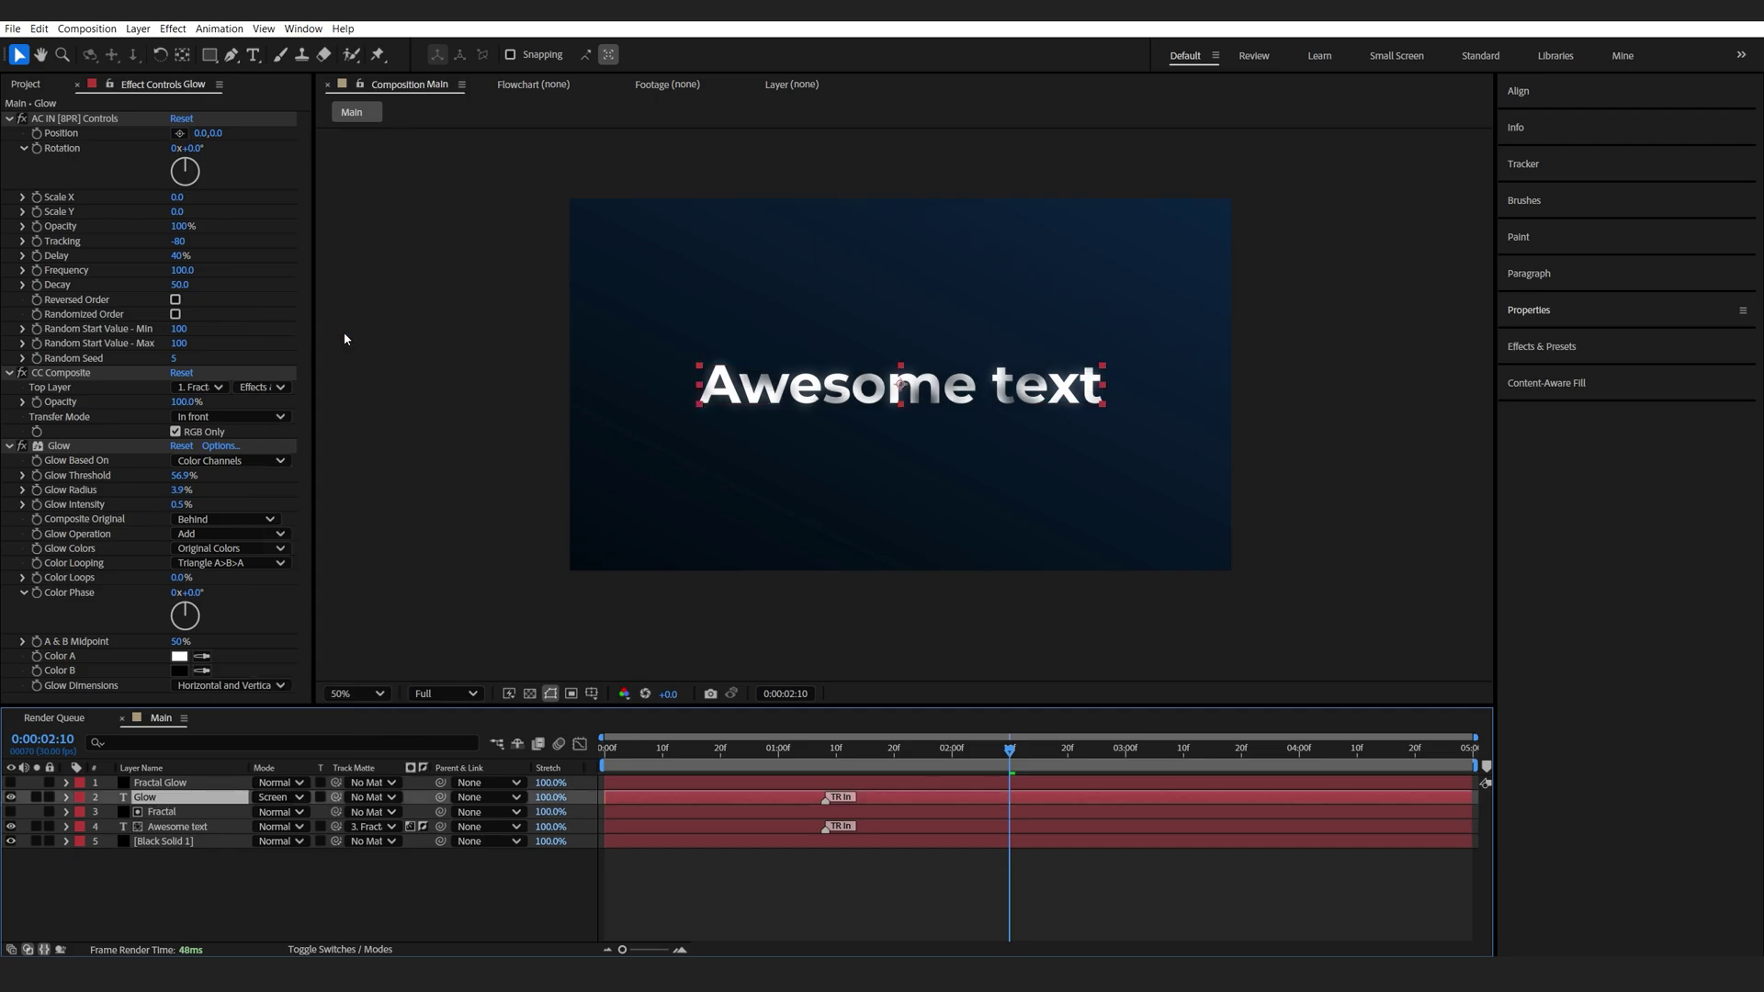
pyautogui.hotkey('ctrl', 'space')
pyautogui.write('tint')
pyautogui.press('Return')
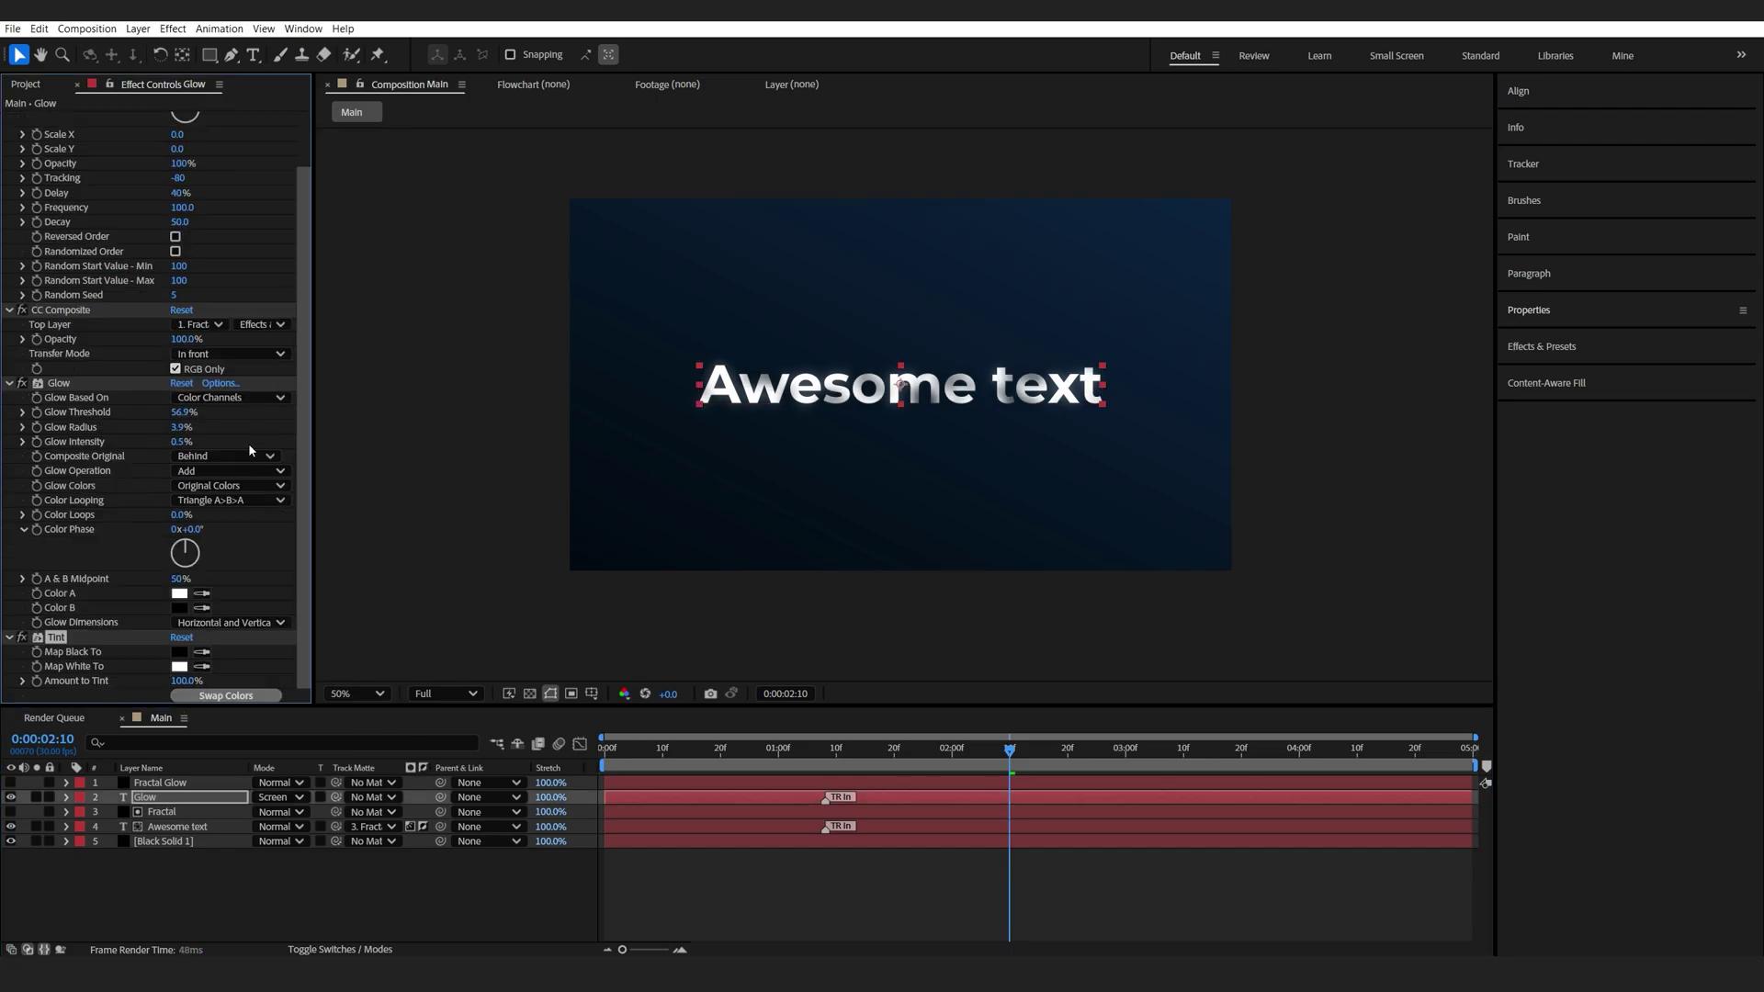
# Step: Map Tint's white to blue 1F6BB4, then preview the glow at 100% around 0:00:02:24
pyautogui.click(180, 666)
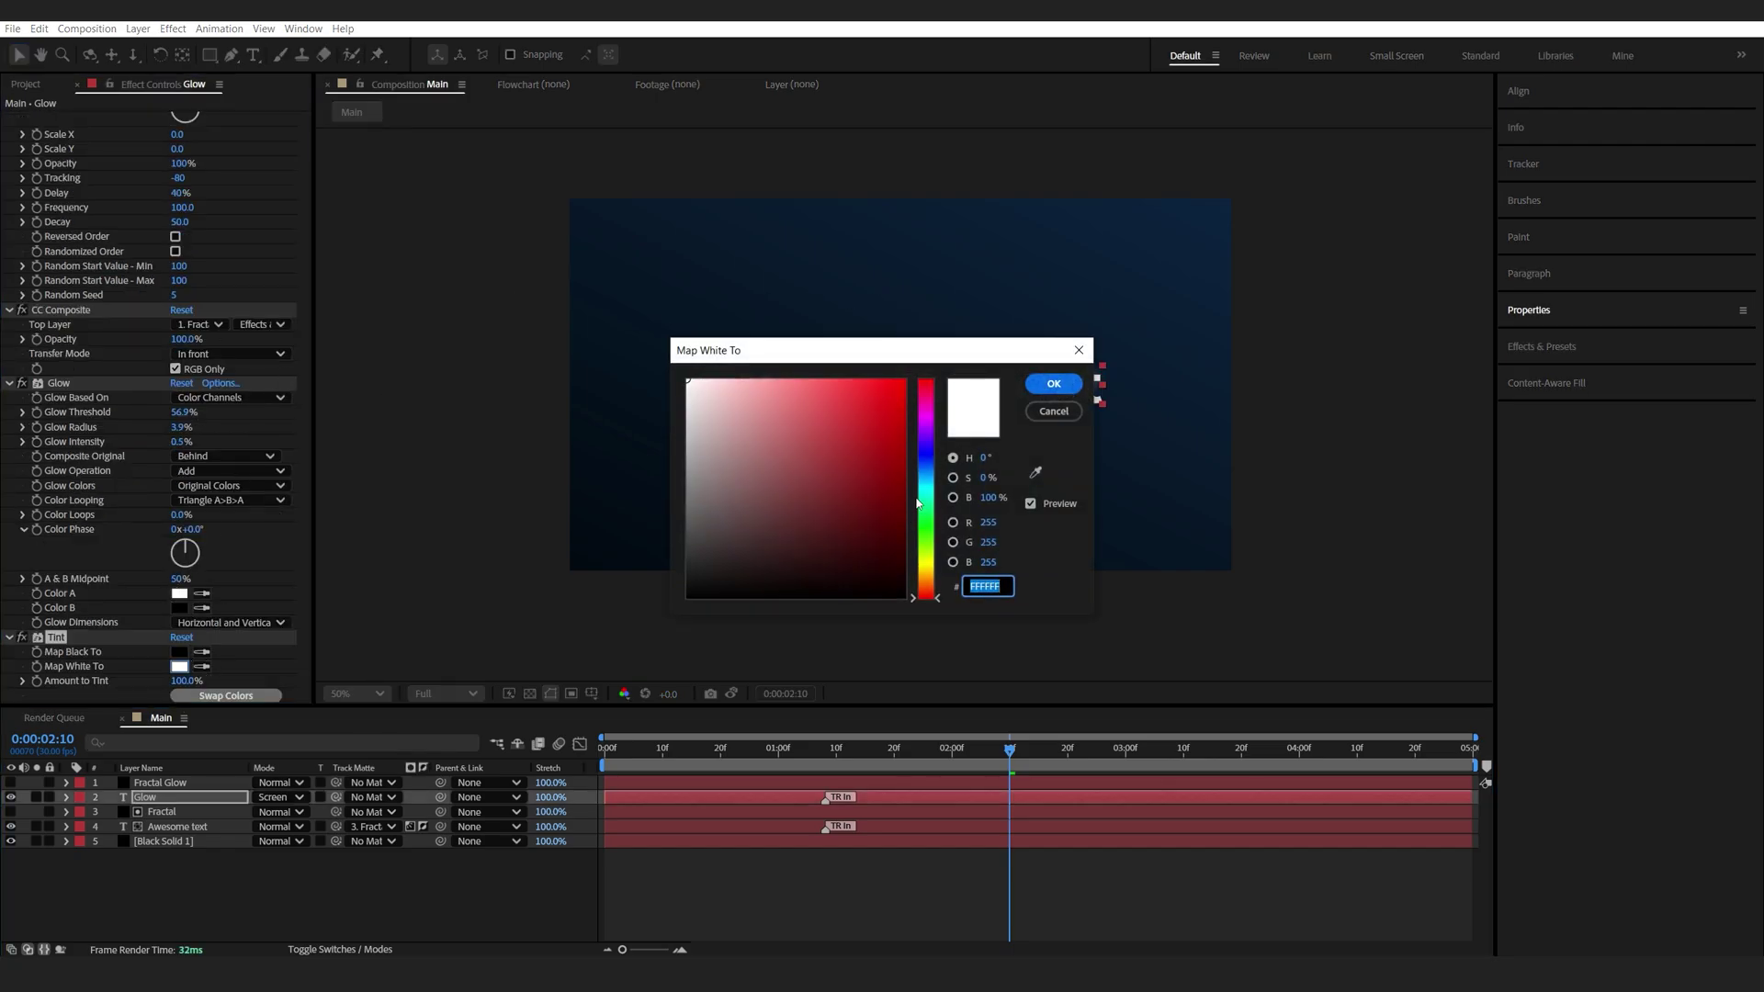
pyautogui.moveTo(917, 502); pyautogui.dragTo(917, 471)
pyautogui.moveTo(861, 482); pyautogui.dragTo(870, 457)
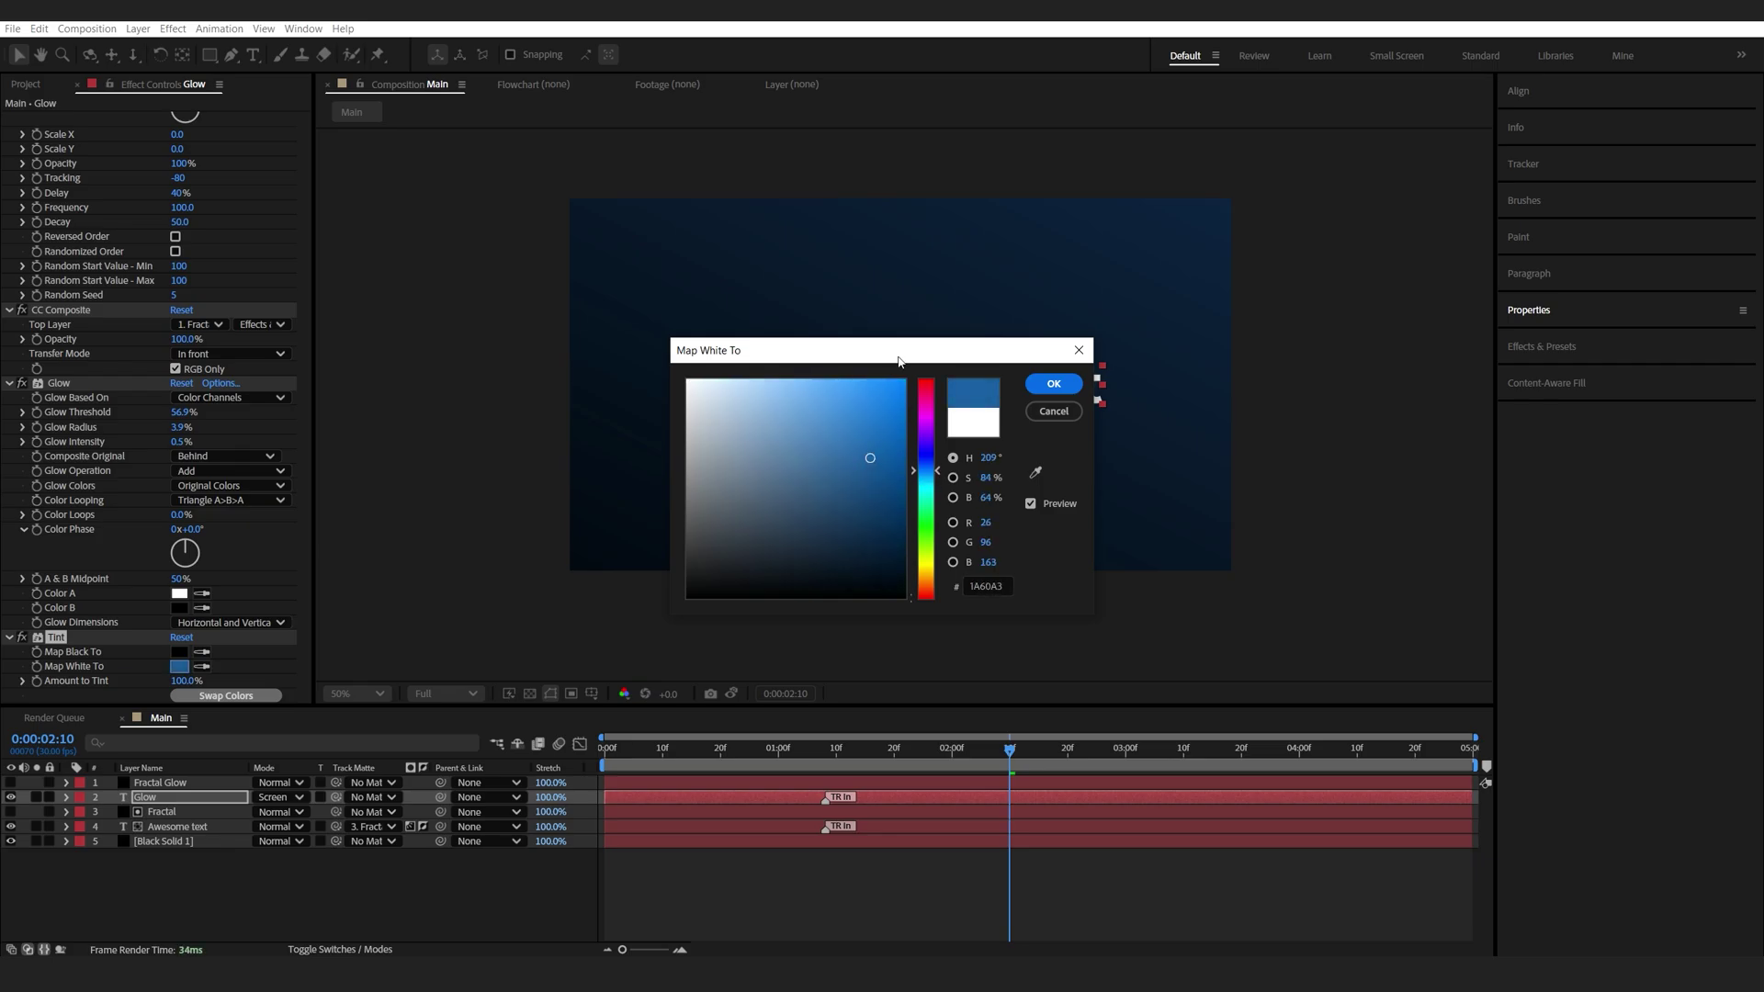
pyautogui.moveTo(899, 361); pyautogui.dragTo(1220, 418)
pyautogui.click(1188, 504)
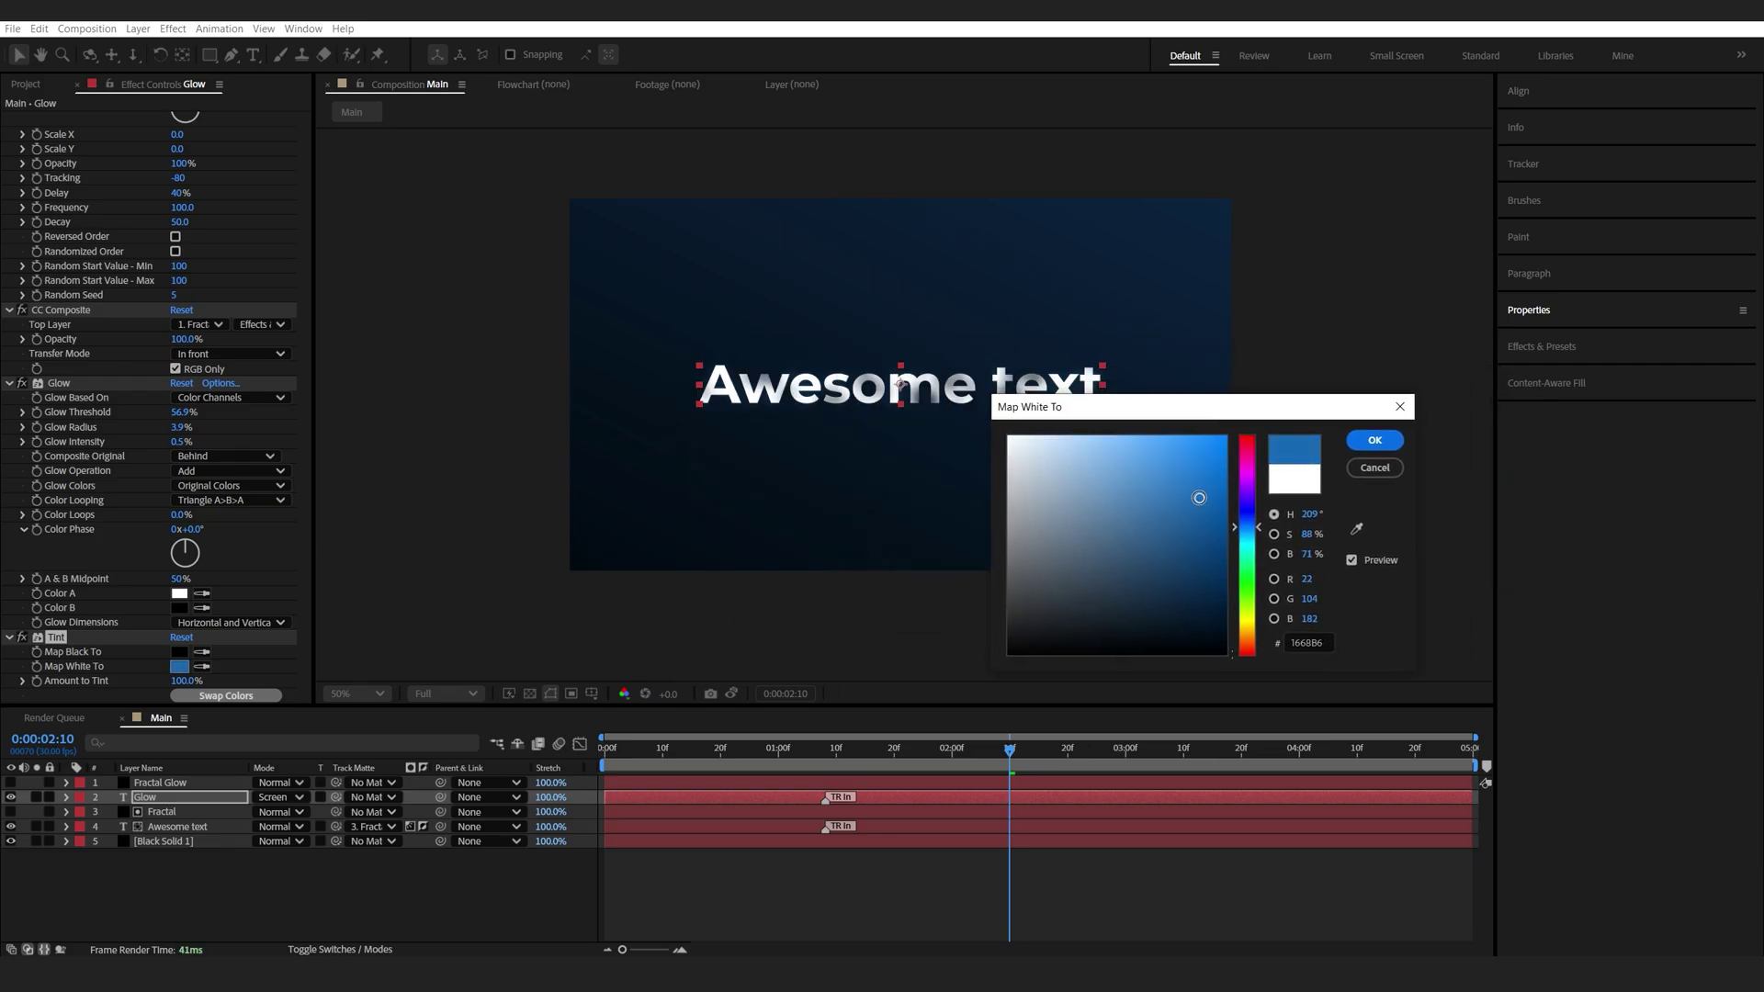
pyautogui.click(1375, 440)
pyautogui.press('/')
pyautogui.moveTo(930, 764); pyautogui.dragTo(1090, 748)
pyautogui.press('.')
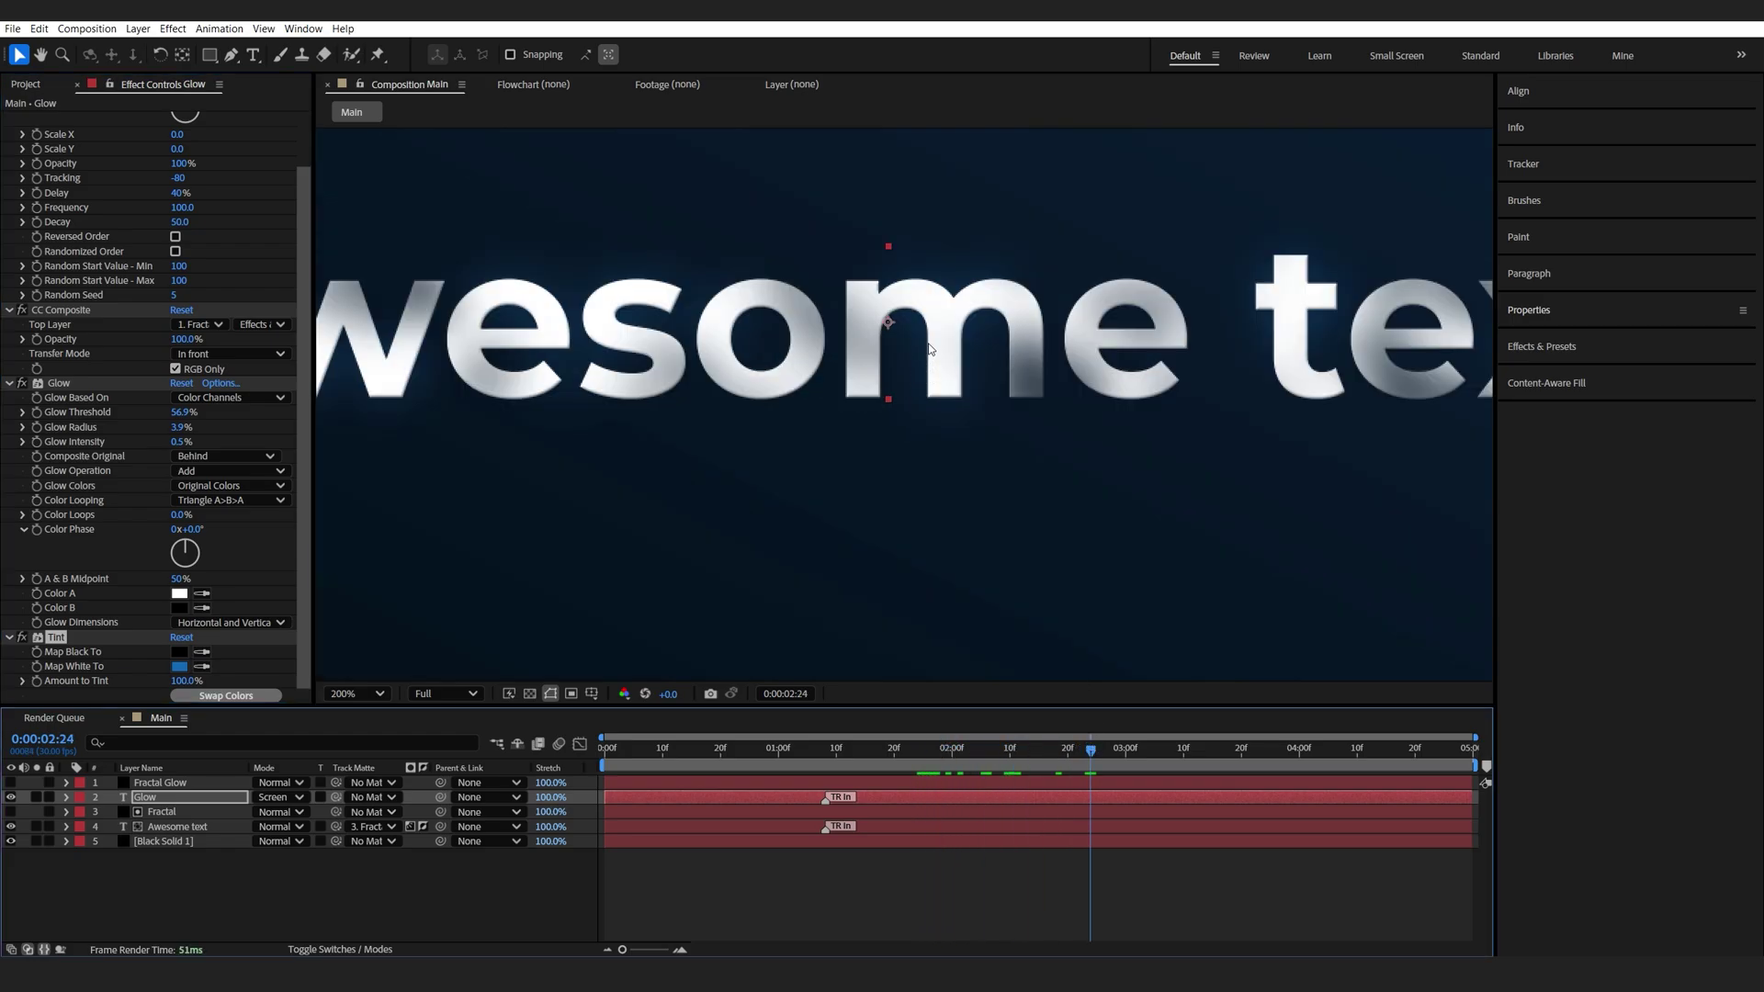
pyautogui.press(',')
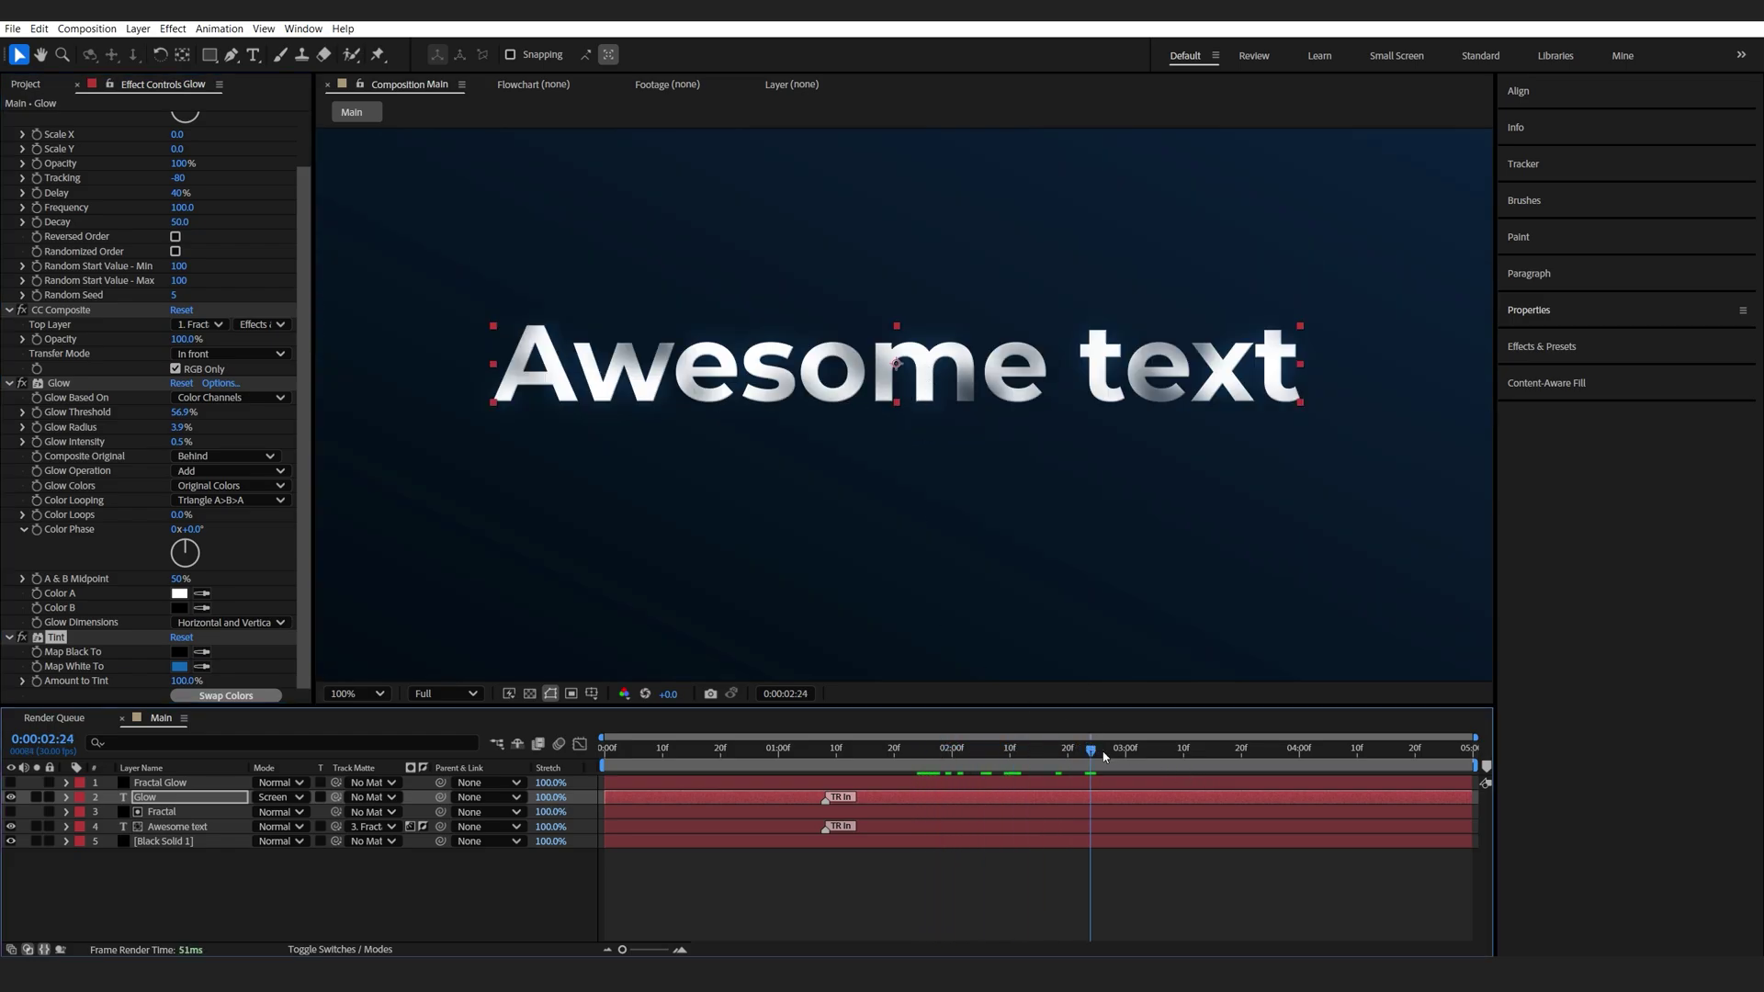
pyautogui.moveTo(1105, 755); pyautogui.dragTo(604, 748)
pyautogui.press(',')
pyautogui.press(',')
pyautogui.press('.')
pyautogui.press('space')
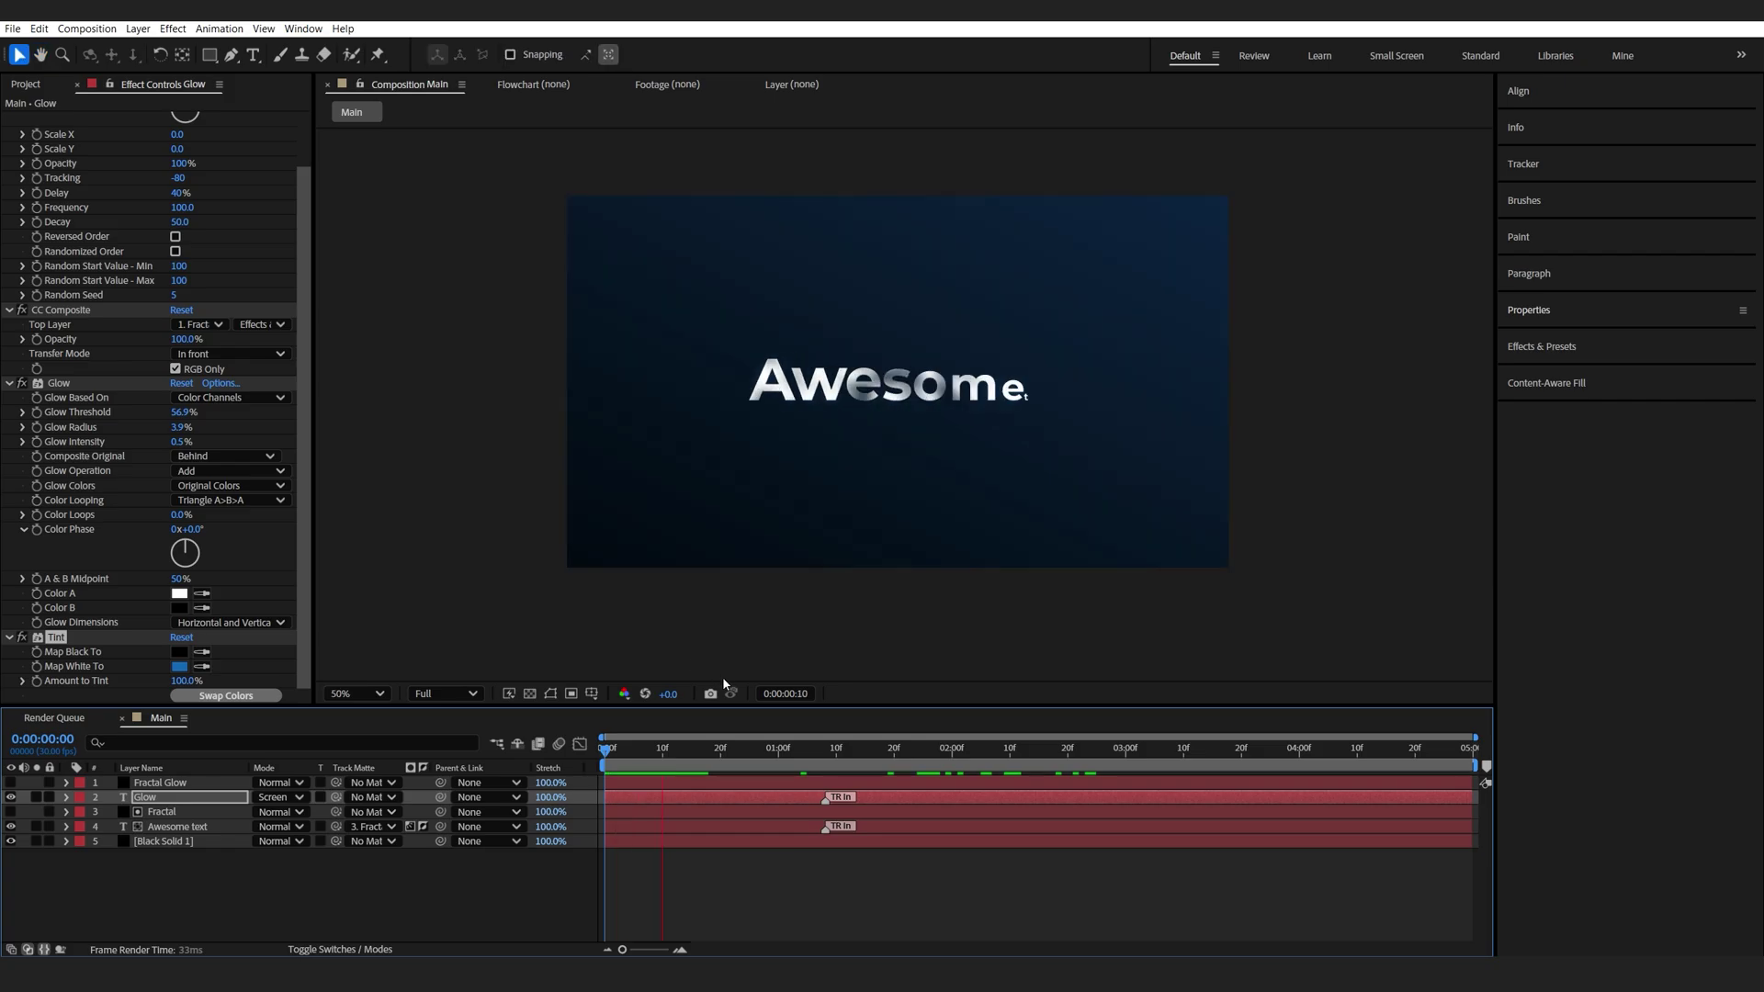